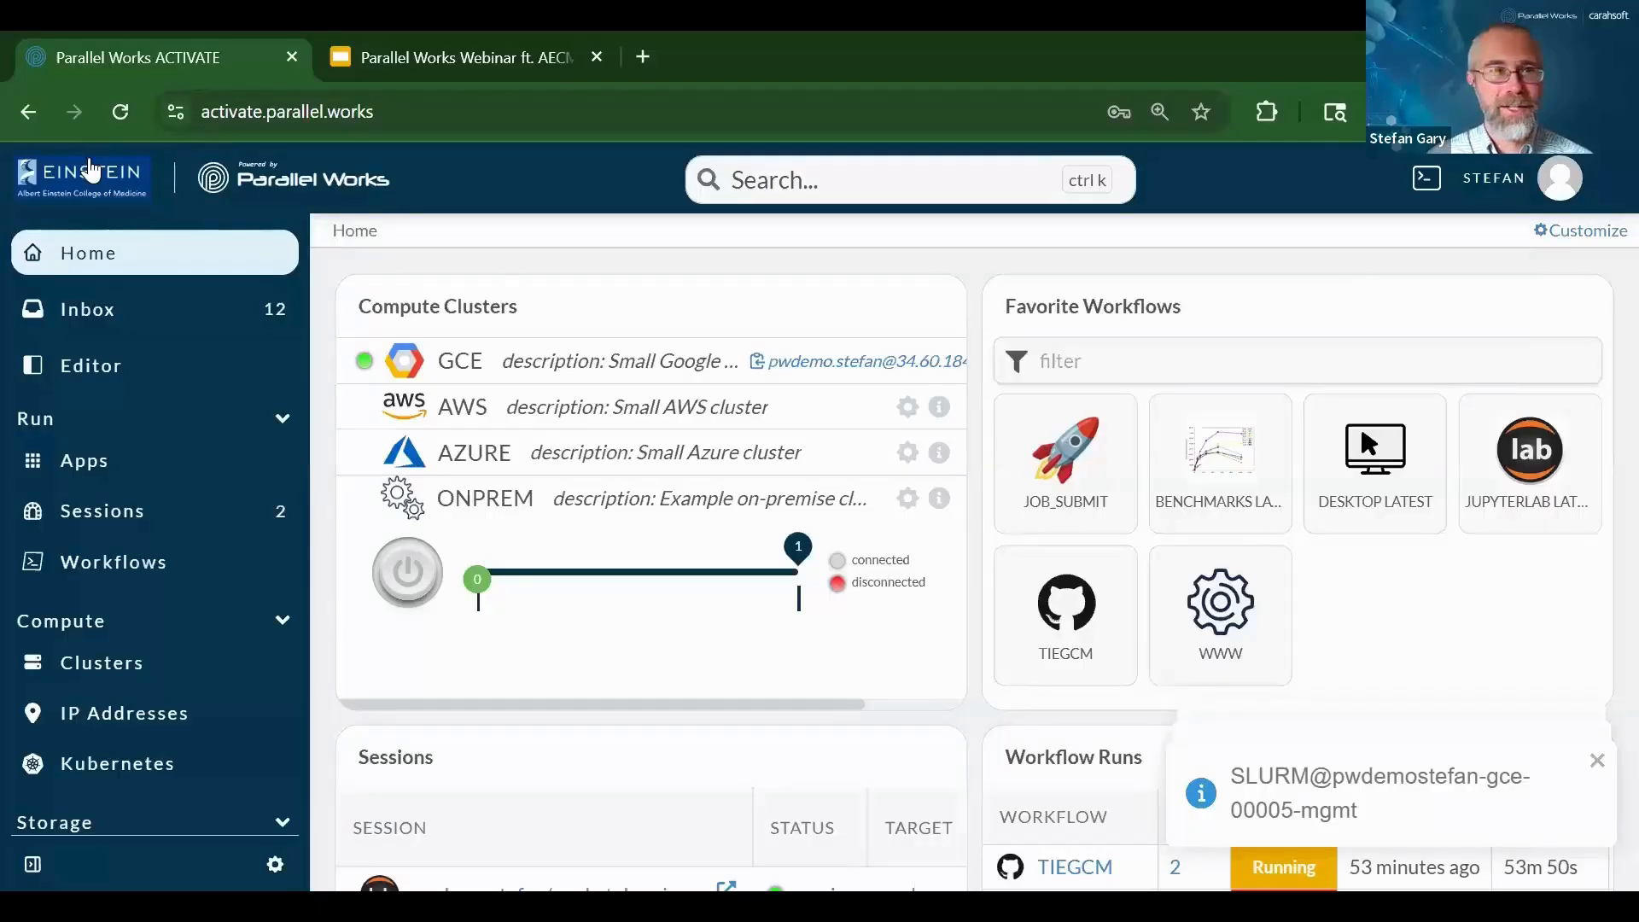
Power on the ONPREM cluster in Compute Clusters and close the HPC Connect progress window
{"action": "left_click_drag", "start_coordinate": [378, 112], "coordinate": [201, 120]}
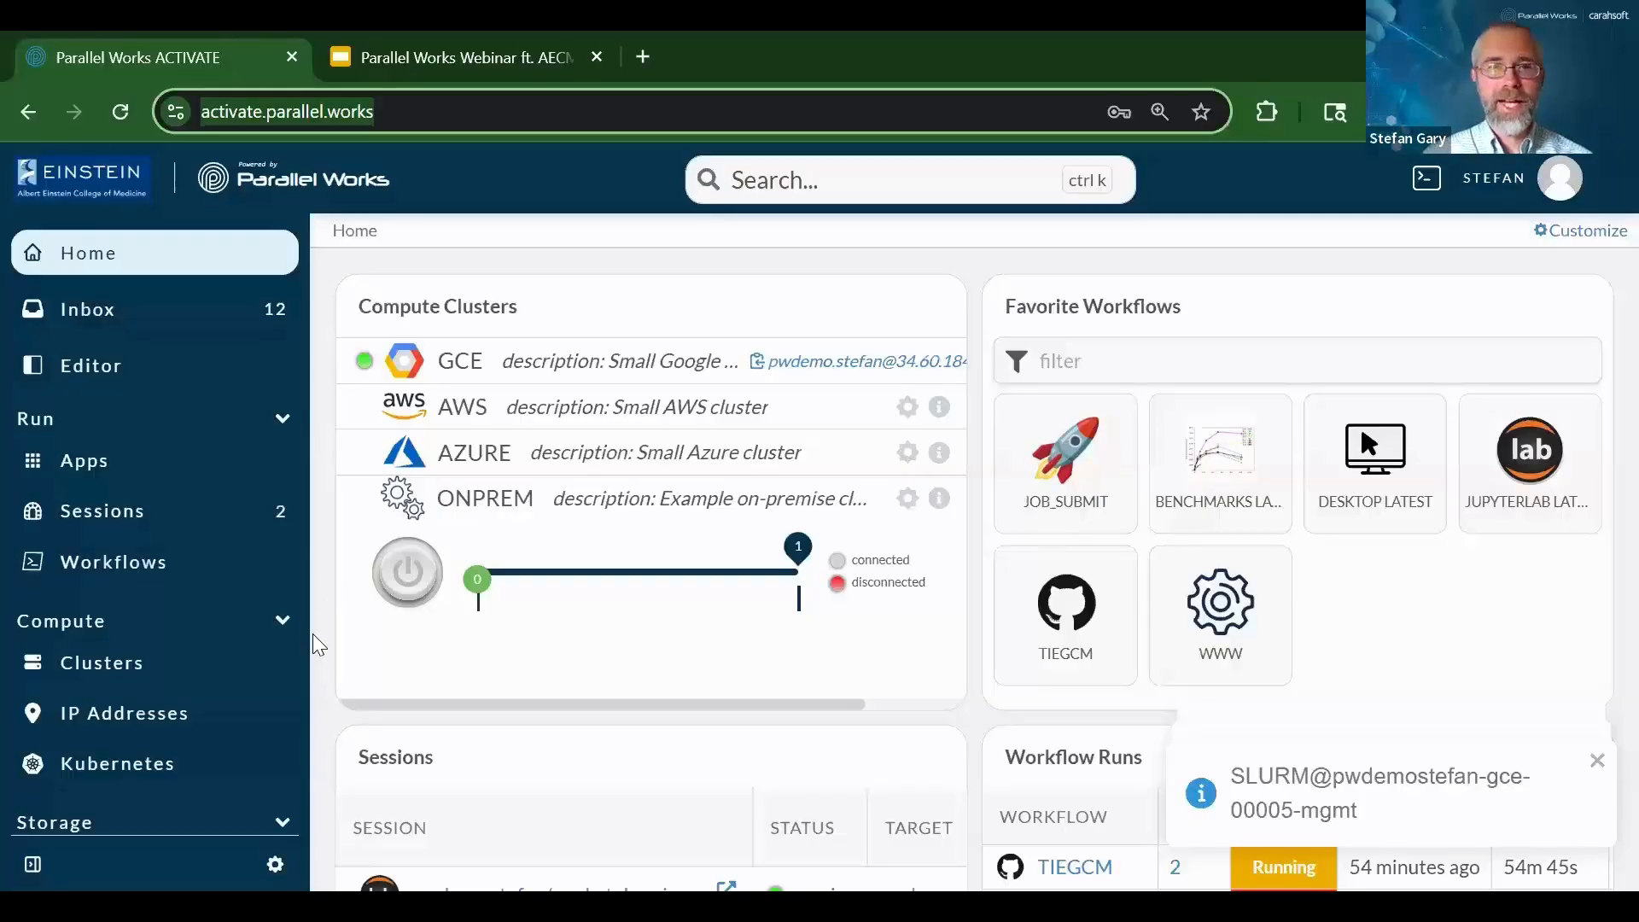
{"action": "left_click", "coordinate": [404, 577]}
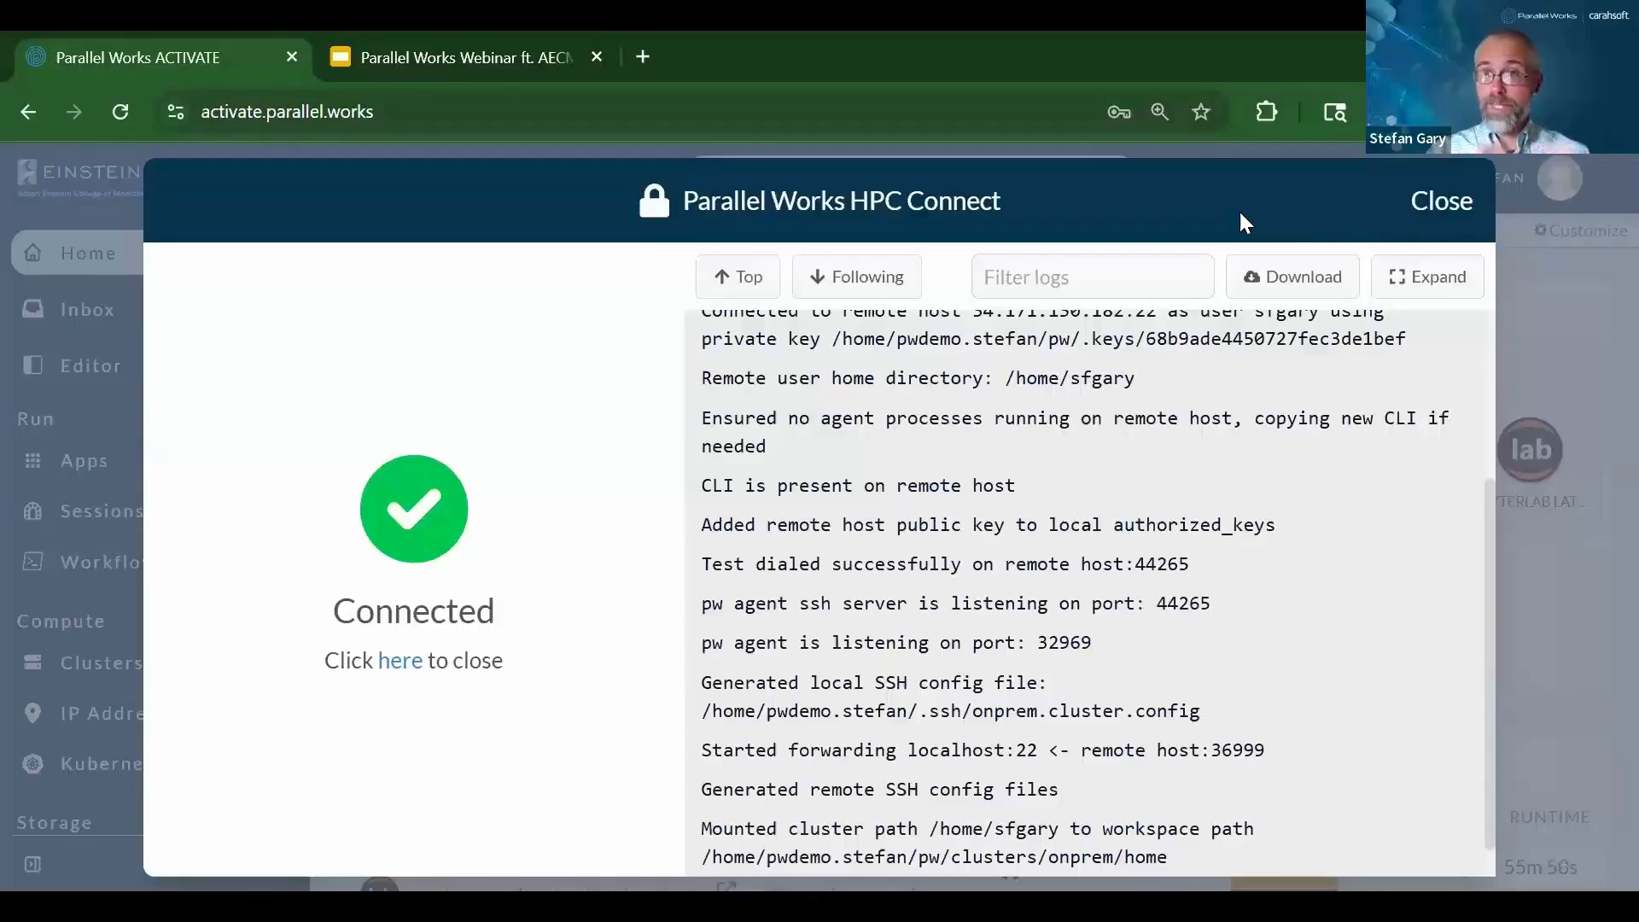
{"action": "left_click", "coordinate": [1438, 201]}
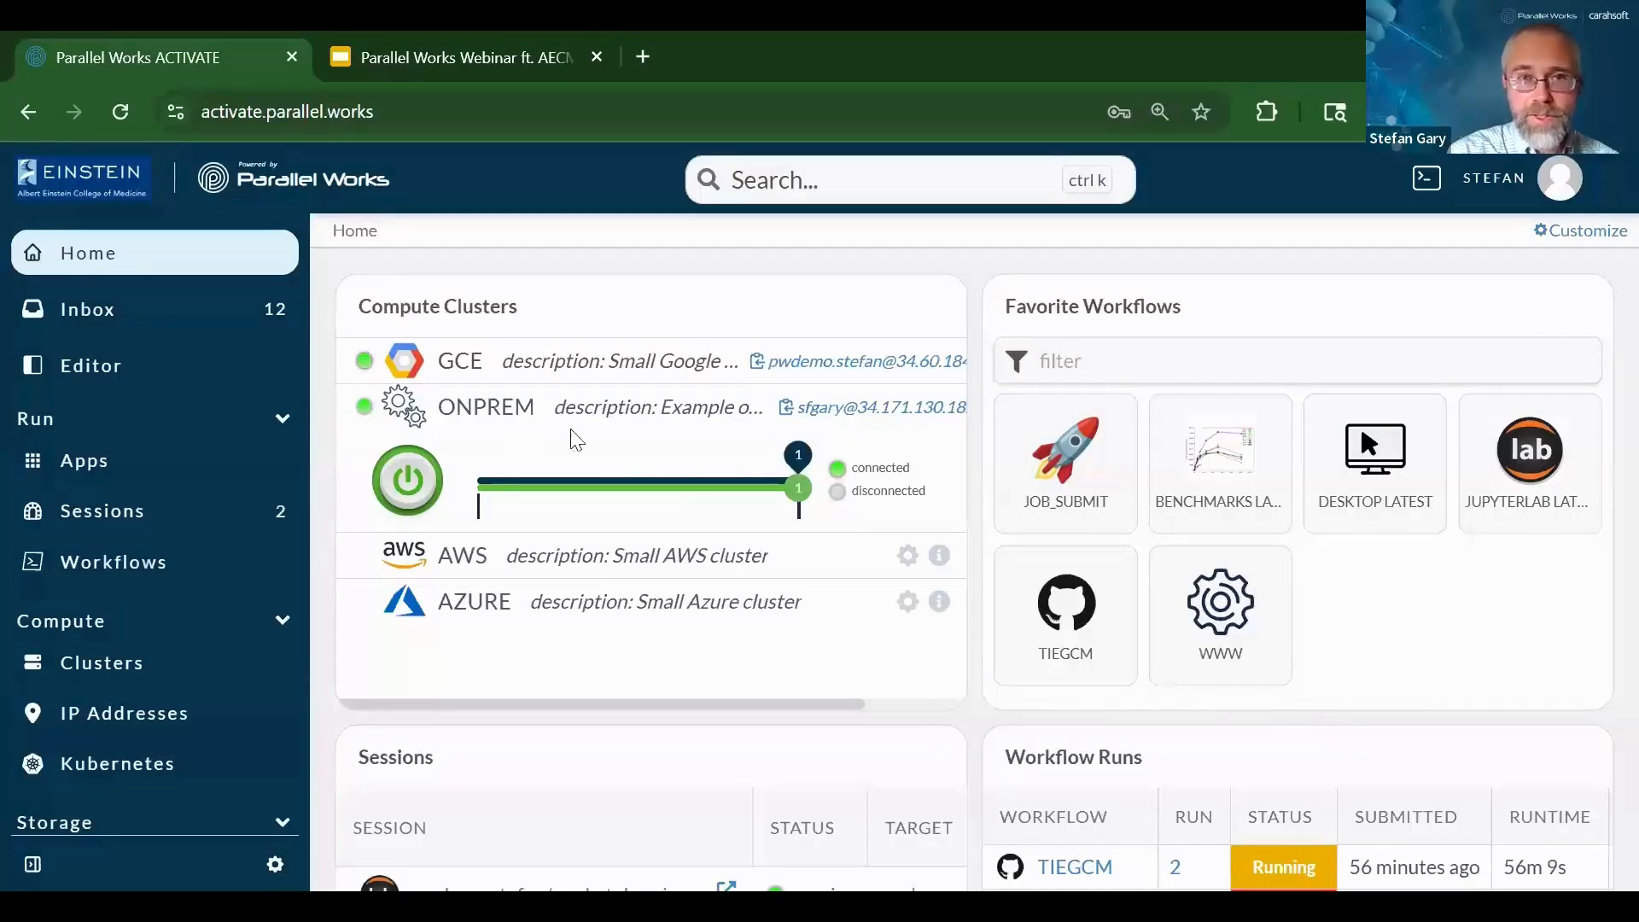
{"action": "scroll", "coordinate": [736, 409], "scroll_direction": "right", "scroll_amount": 2}
{"action": "scroll", "coordinate": [929, 410], "scroll_direction": "right", "scroll_amount": 2}
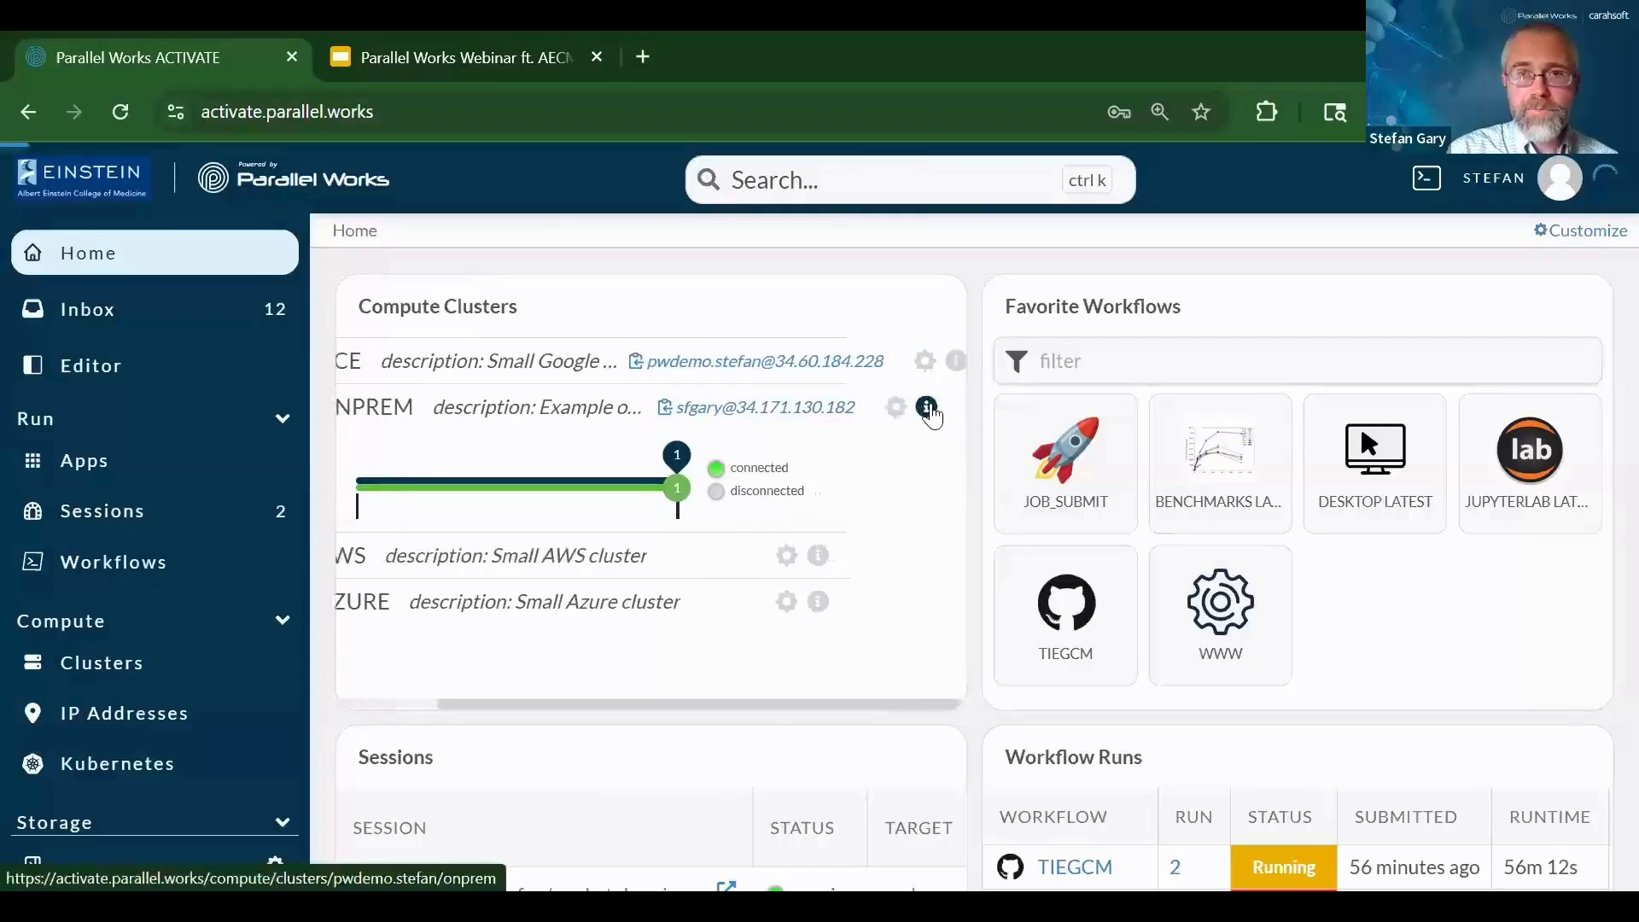
{"action": "left_click", "coordinate": [933, 414]}
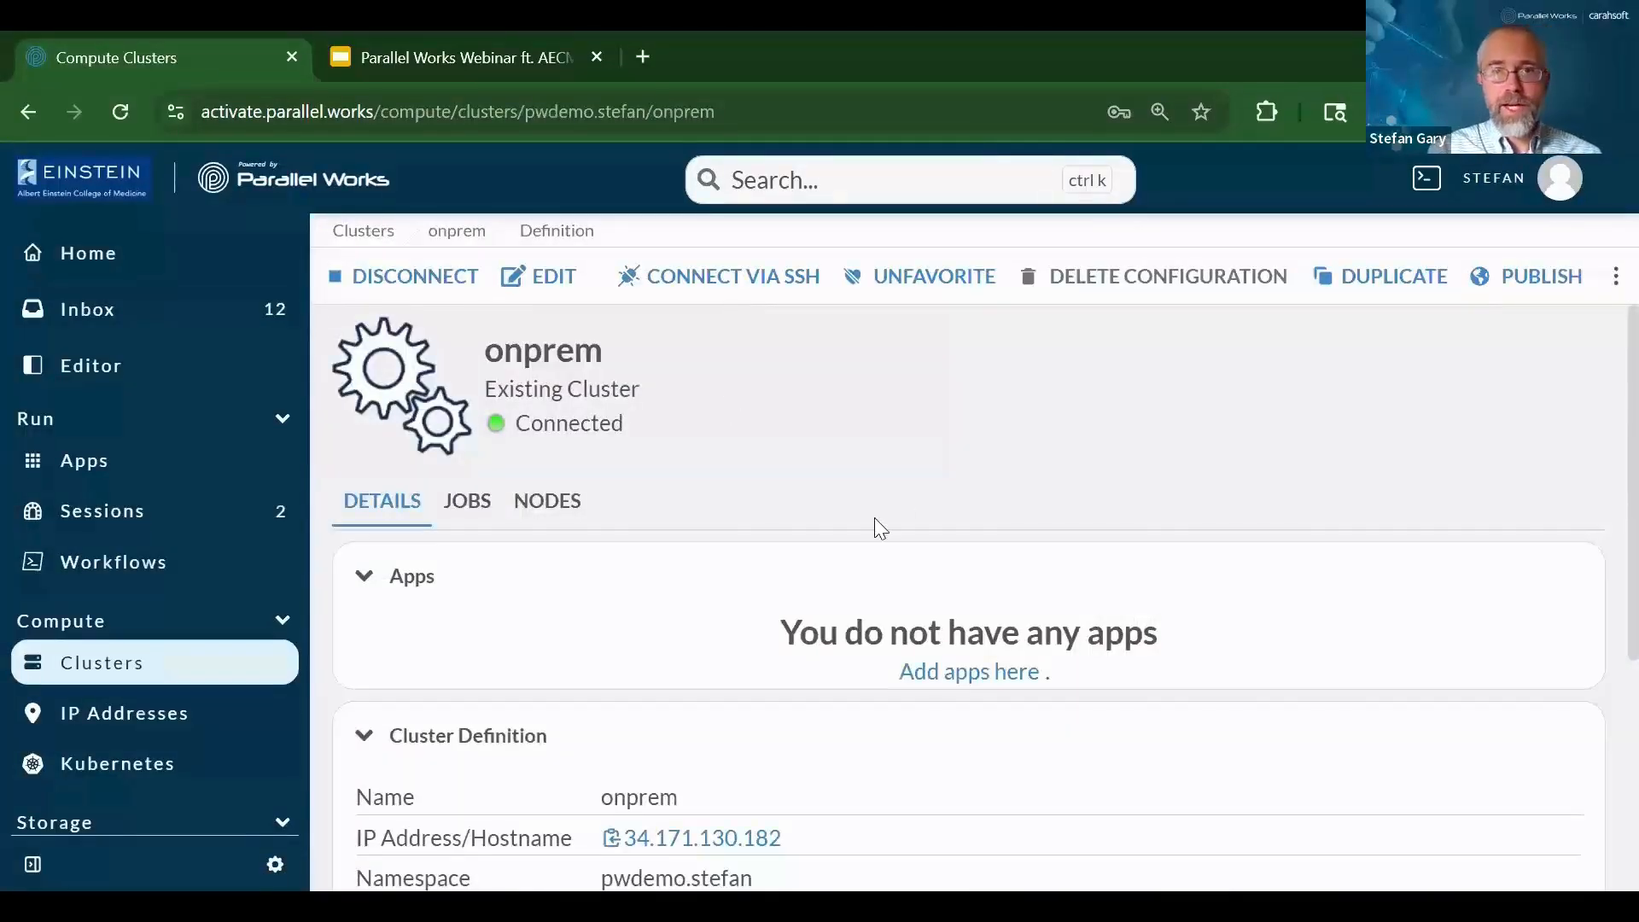
{"action": "scroll", "coordinate": [874, 517], "scroll_direction": "down", "scroll_amount": 4}
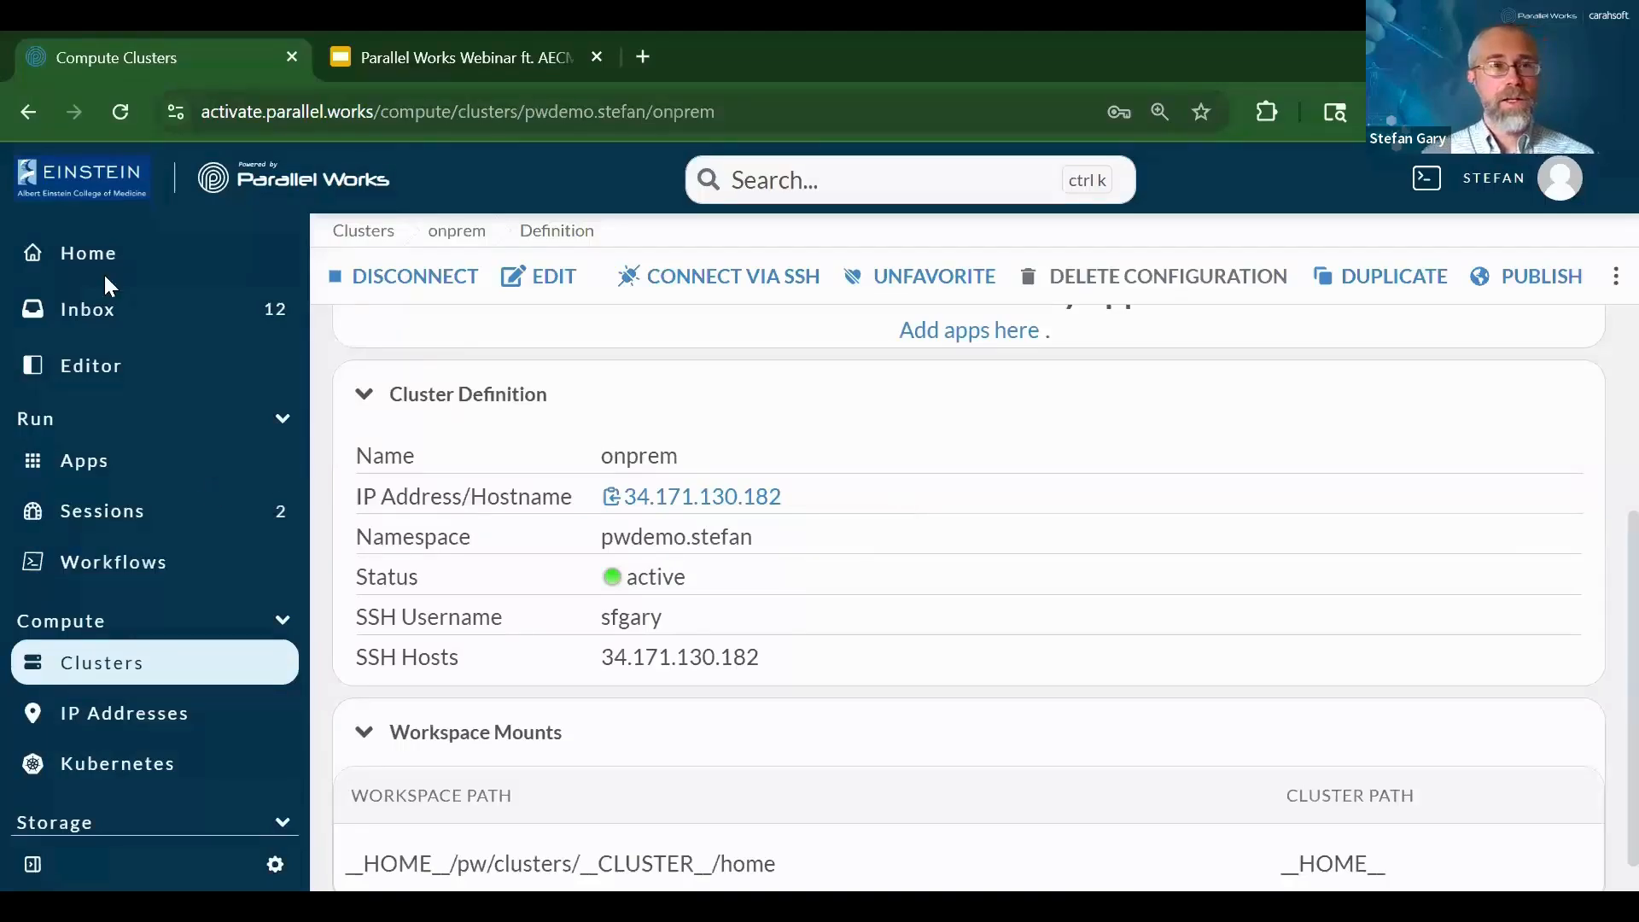
{"action": "left_click", "coordinate": [64, 267]}
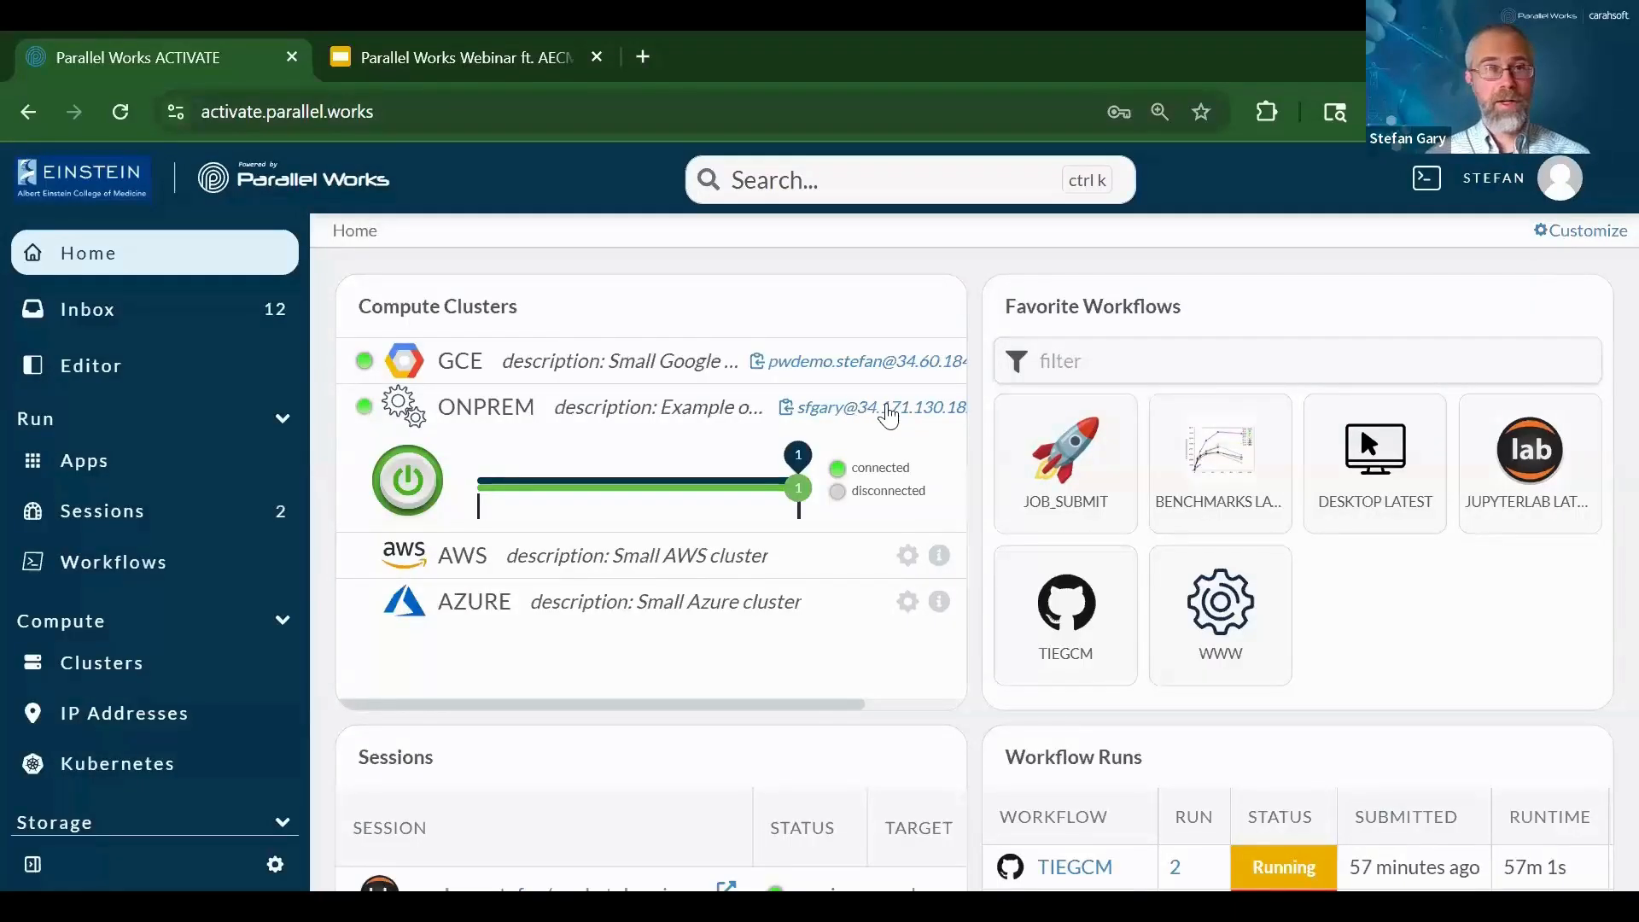
Open a terminal with an SSH session on the cluster and run whoami
{"action": "left_click", "coordinate": [888, 416]}
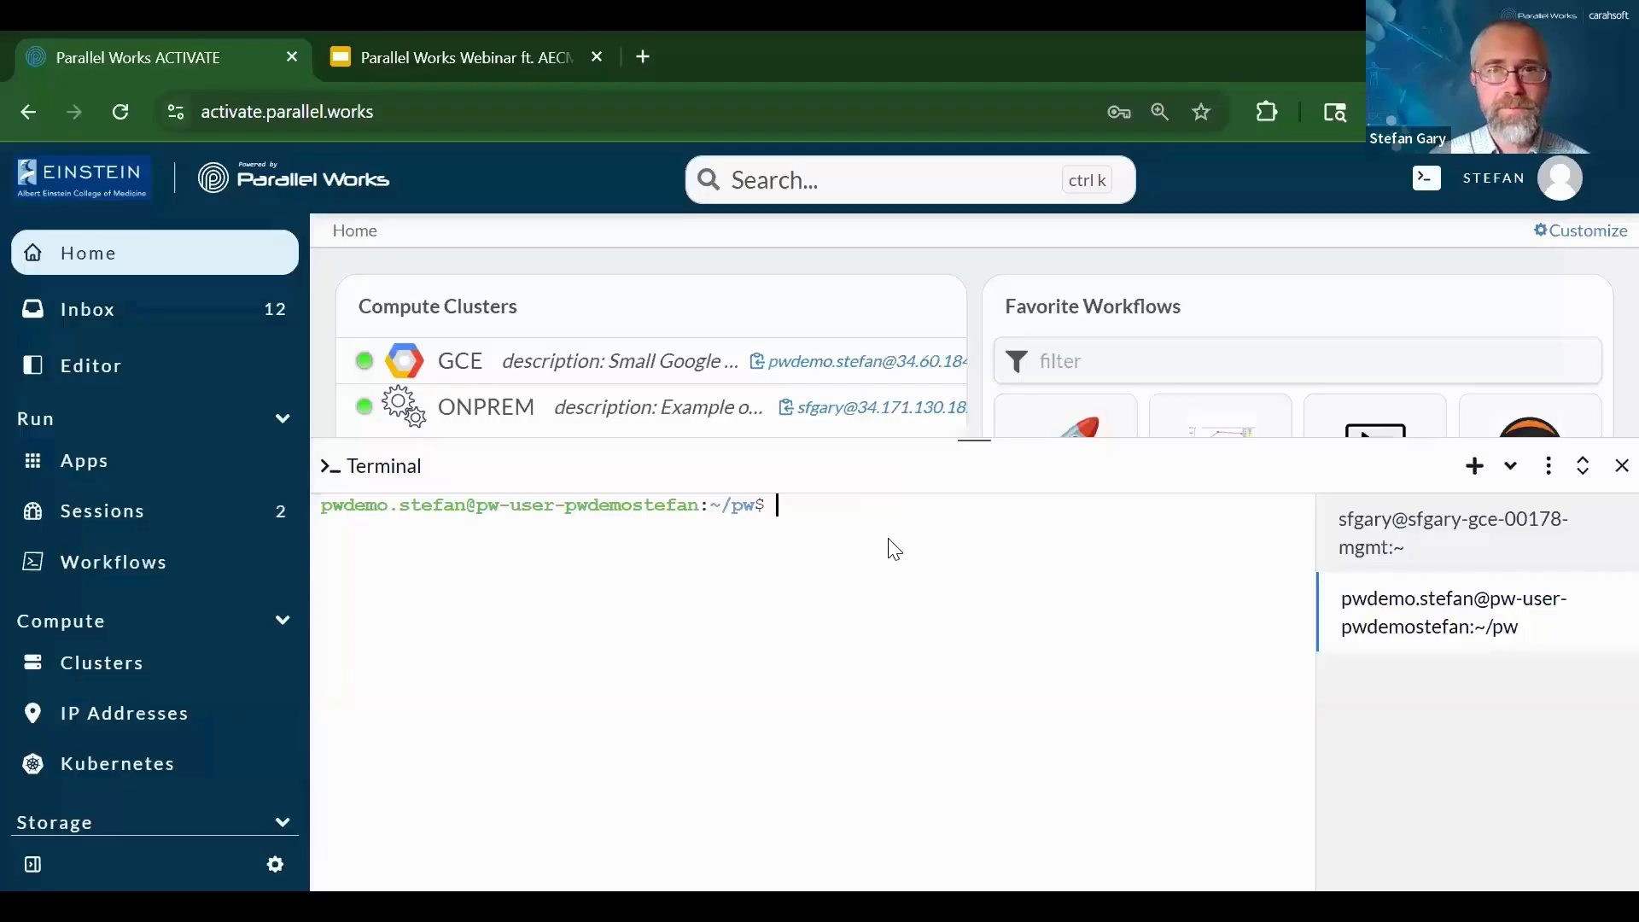
{"action": "left_click", "coordinate": [875, 414]}
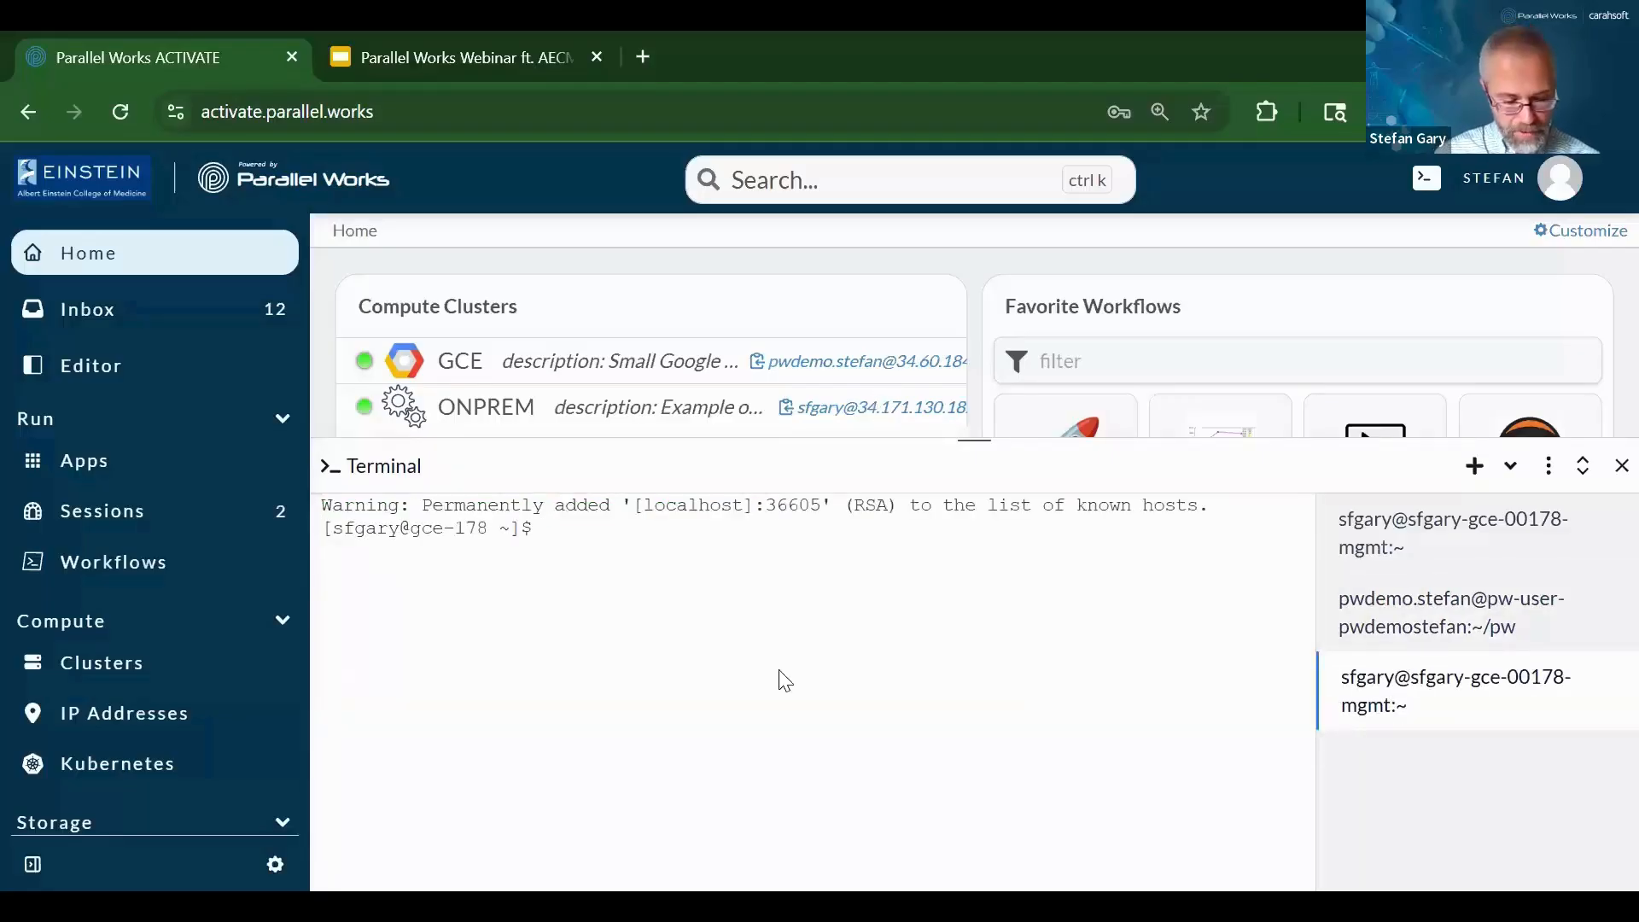
{"action": "type", "text": "whoami"}
{"action": "key", "text": "Return"}
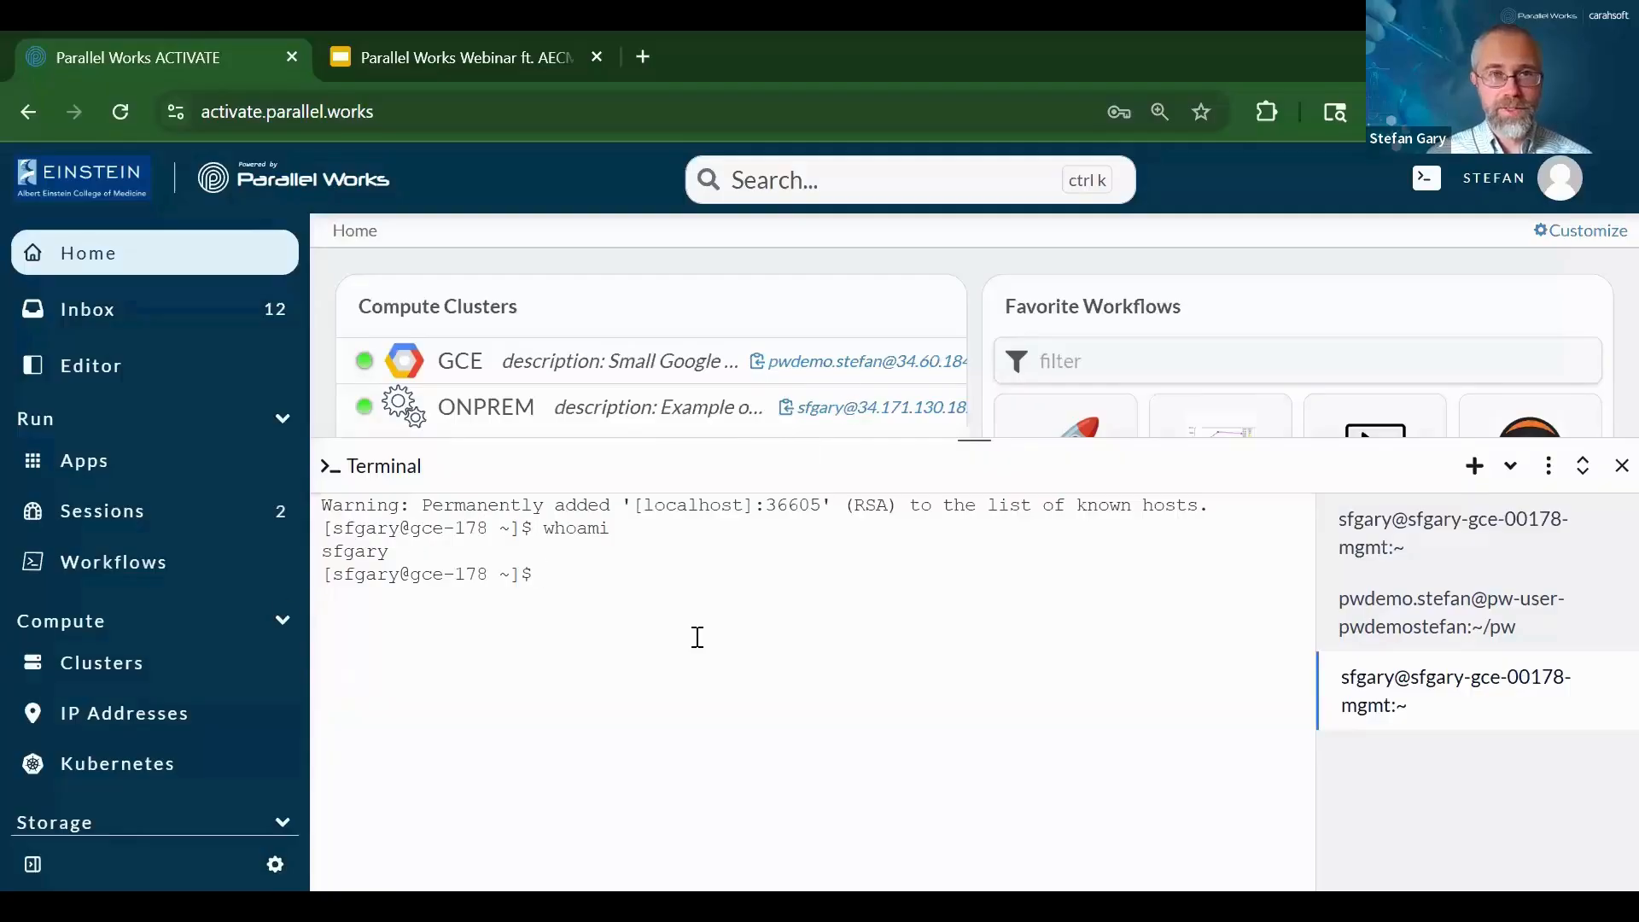
Run sinfo to list the cluster partitions, then switch to the workspace user's shell
{"action": "type", "text": "si"}
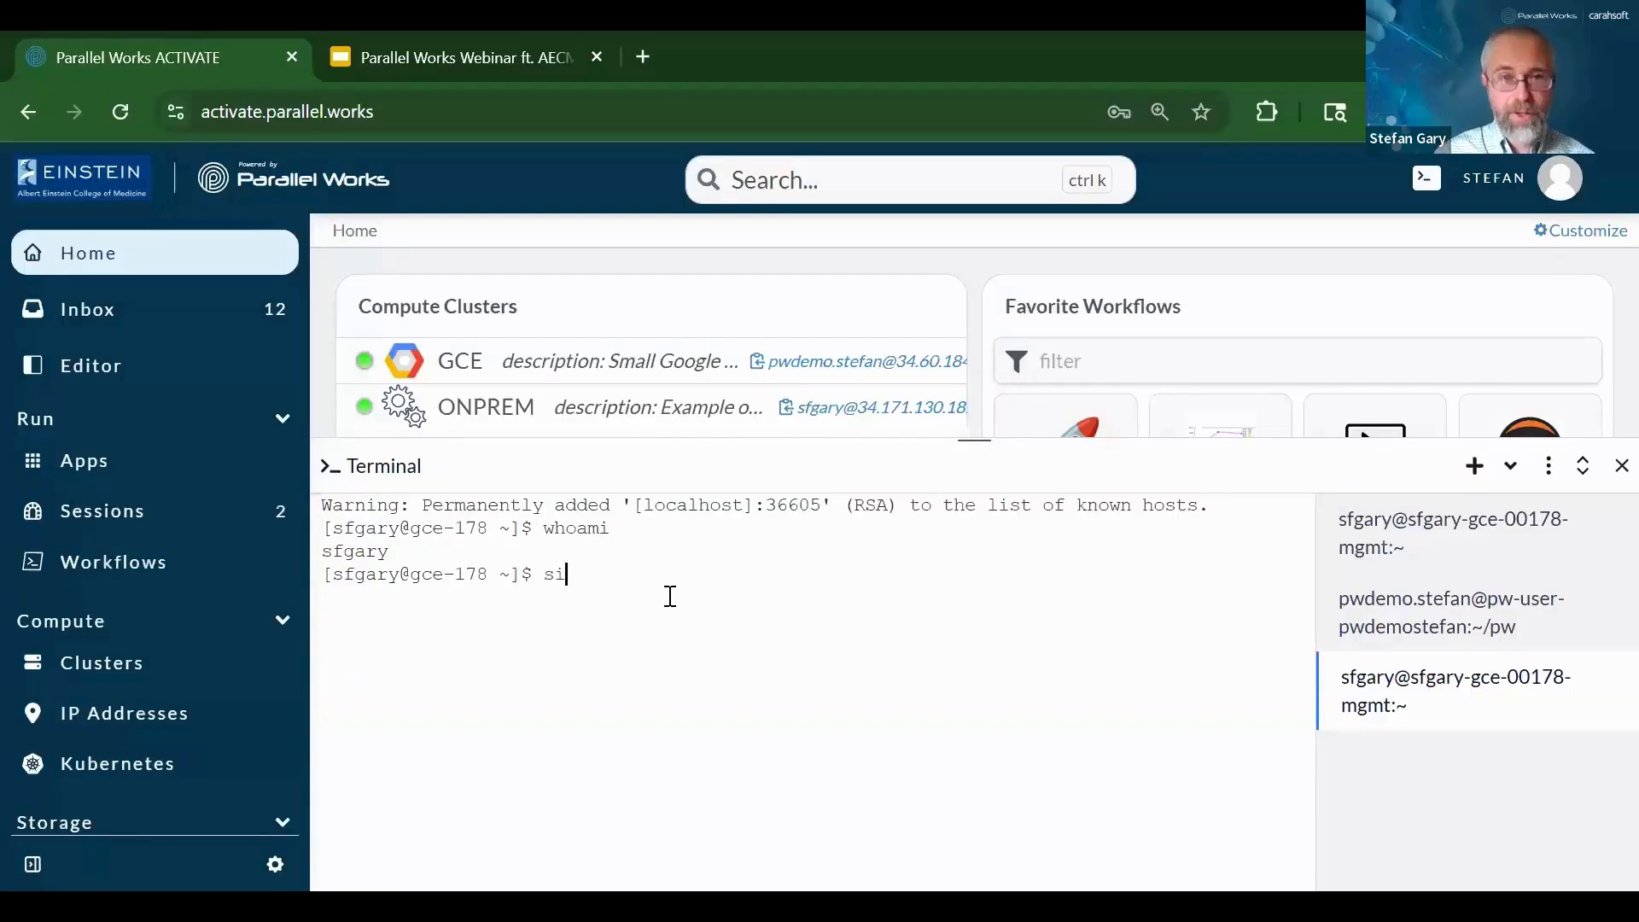
{"action": "type", "text": "nfo"}
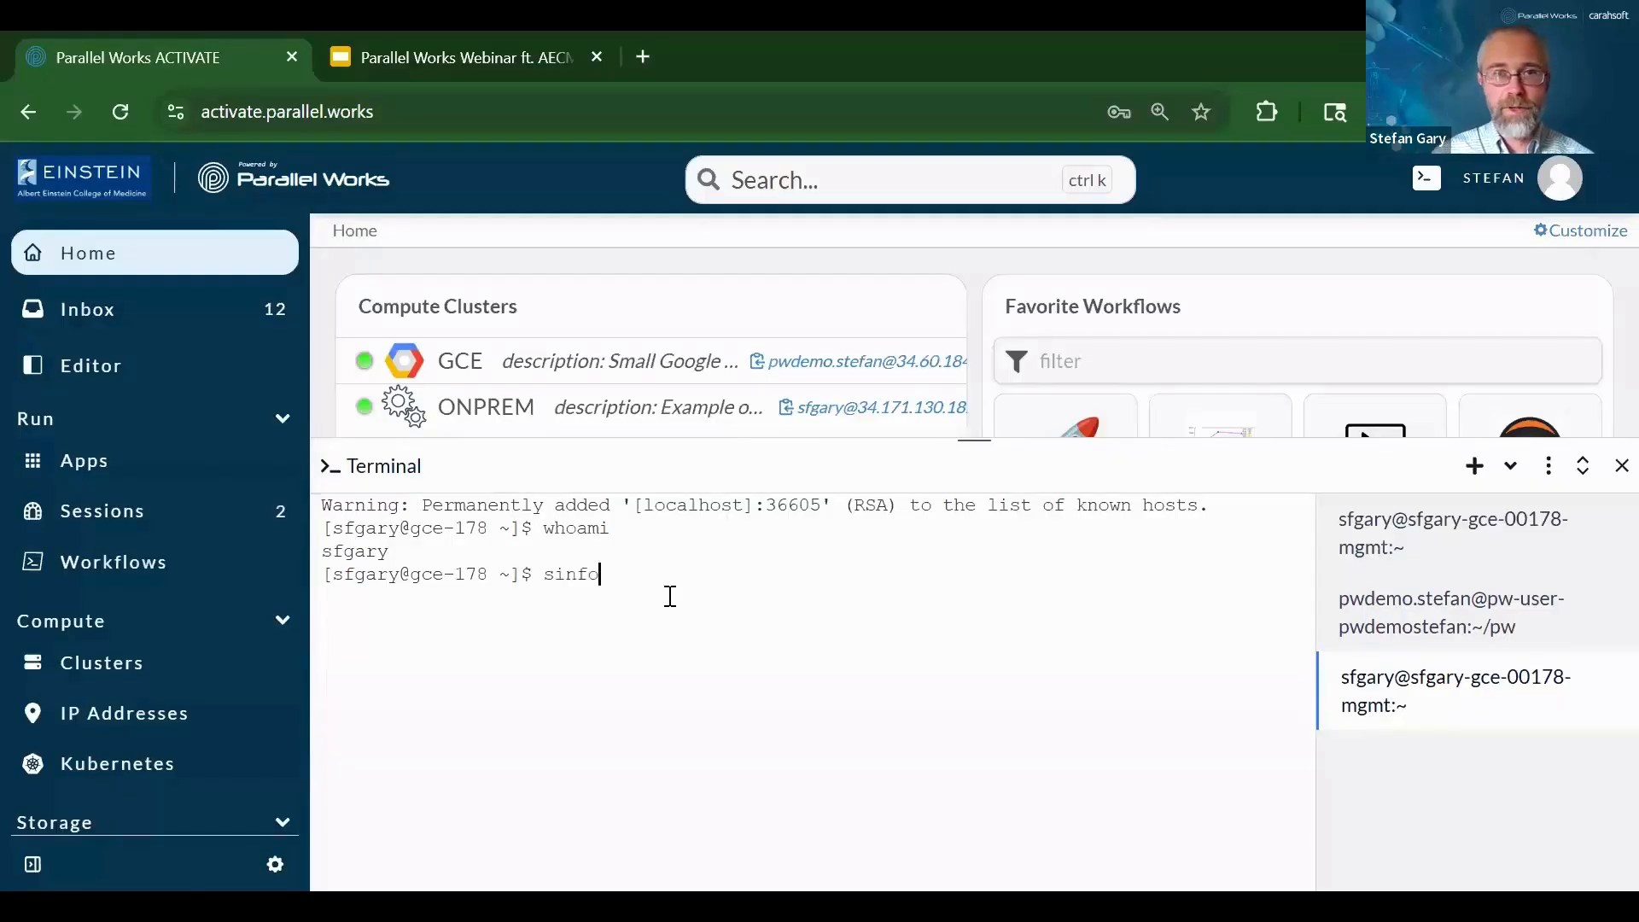
{"action": "key", "text": "Return"}
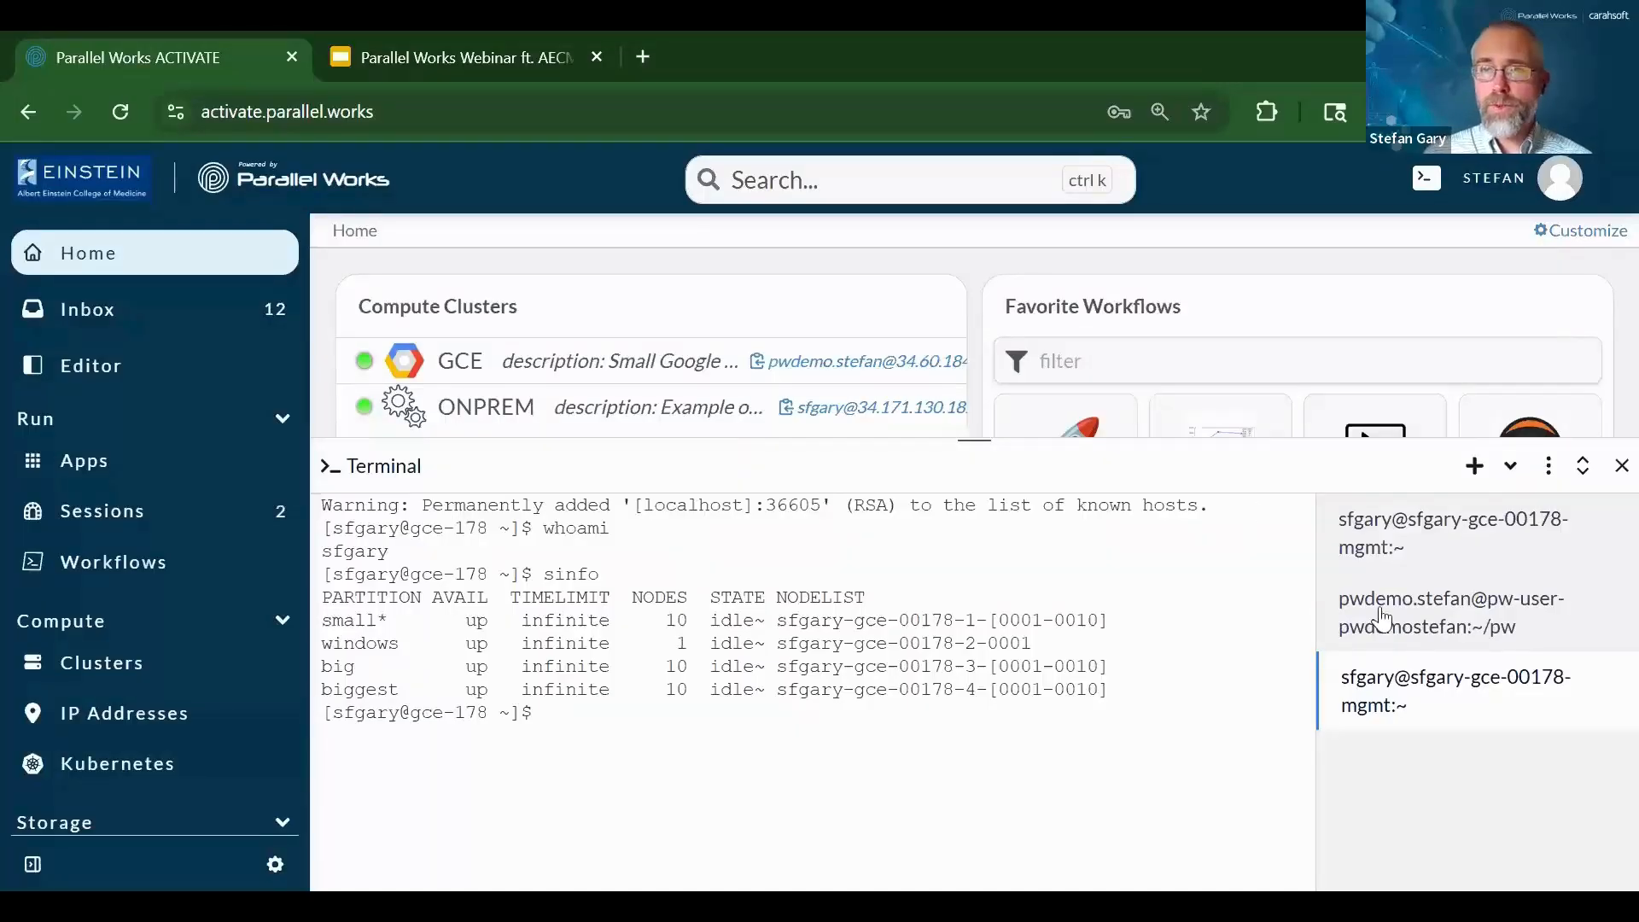
{"action": "left_click", "coordinate": [1399, 533]}
{"action": "left_click", "coordinate": [1420, 647]}
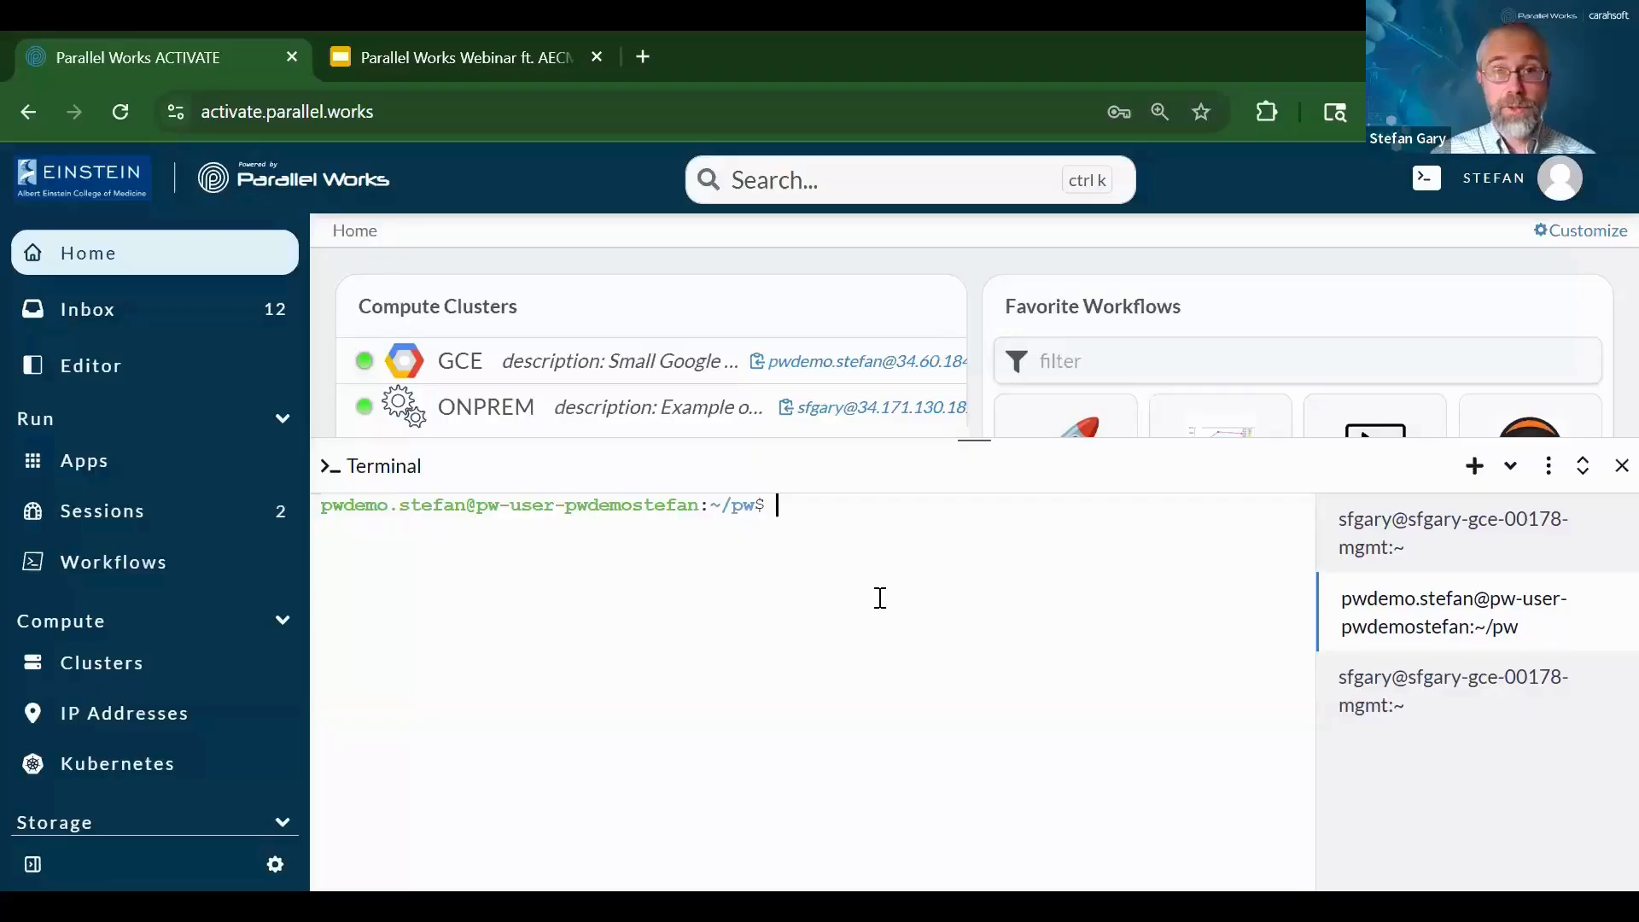
Run whoami and ls in the workspace shell, then close the terminal and go to the Editor
{"action": "type", "text": "ls"}
{"action": "key", "text": "BackSpace"}
{"action": "key", "text": "BackSpace"}
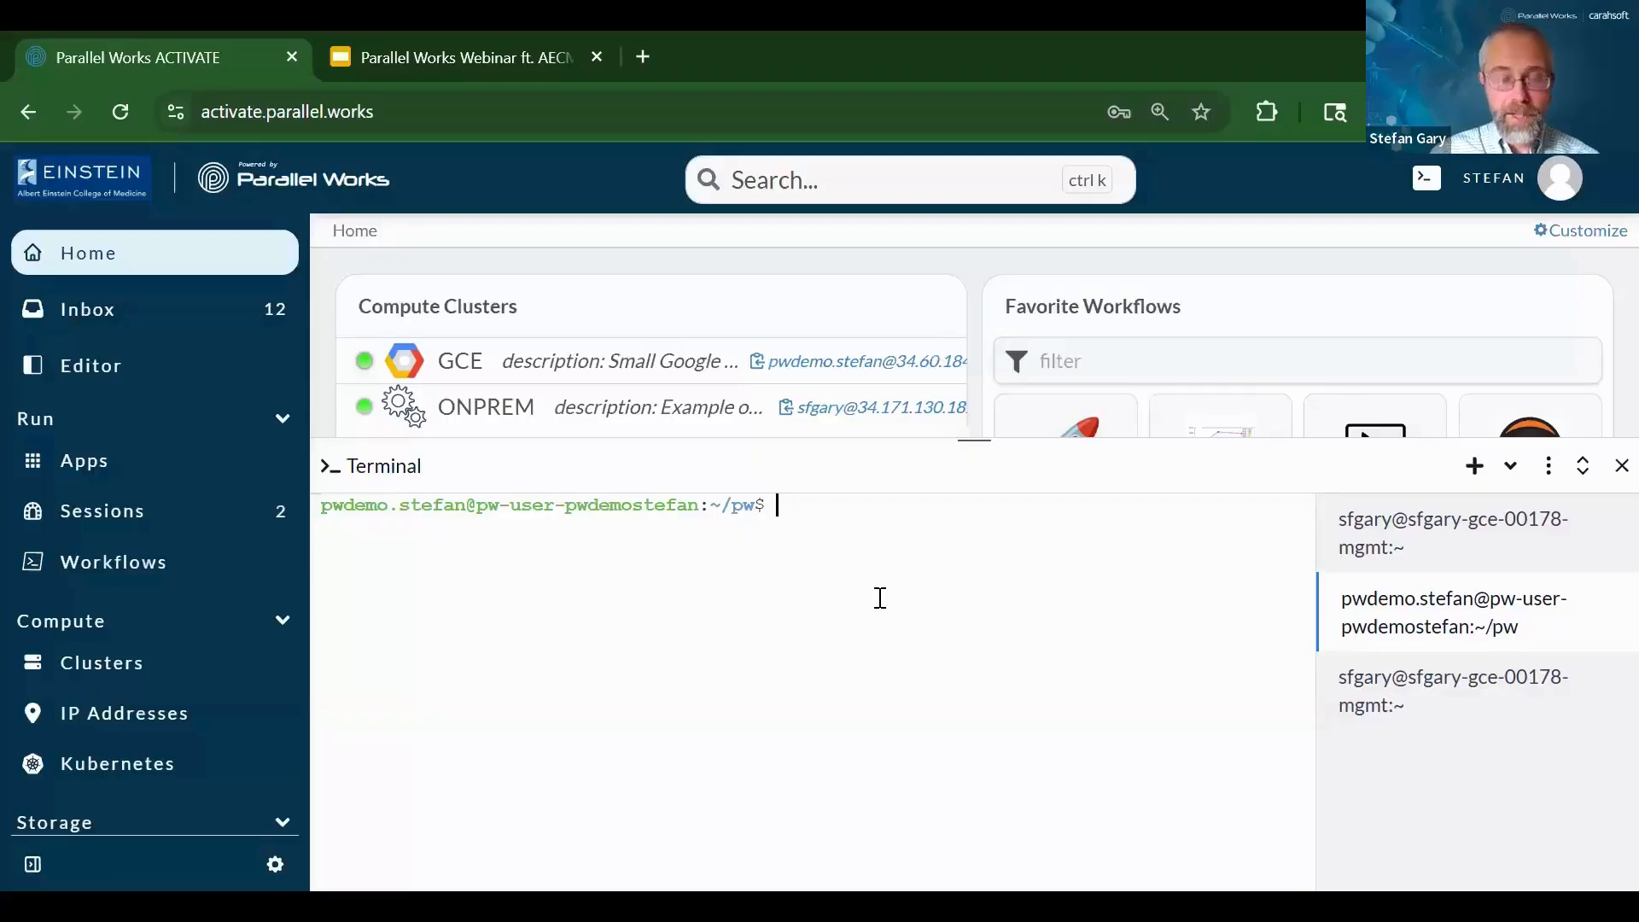
{"action": "type", "text": "whoami"}
{"action": "key", "text": "Return"}
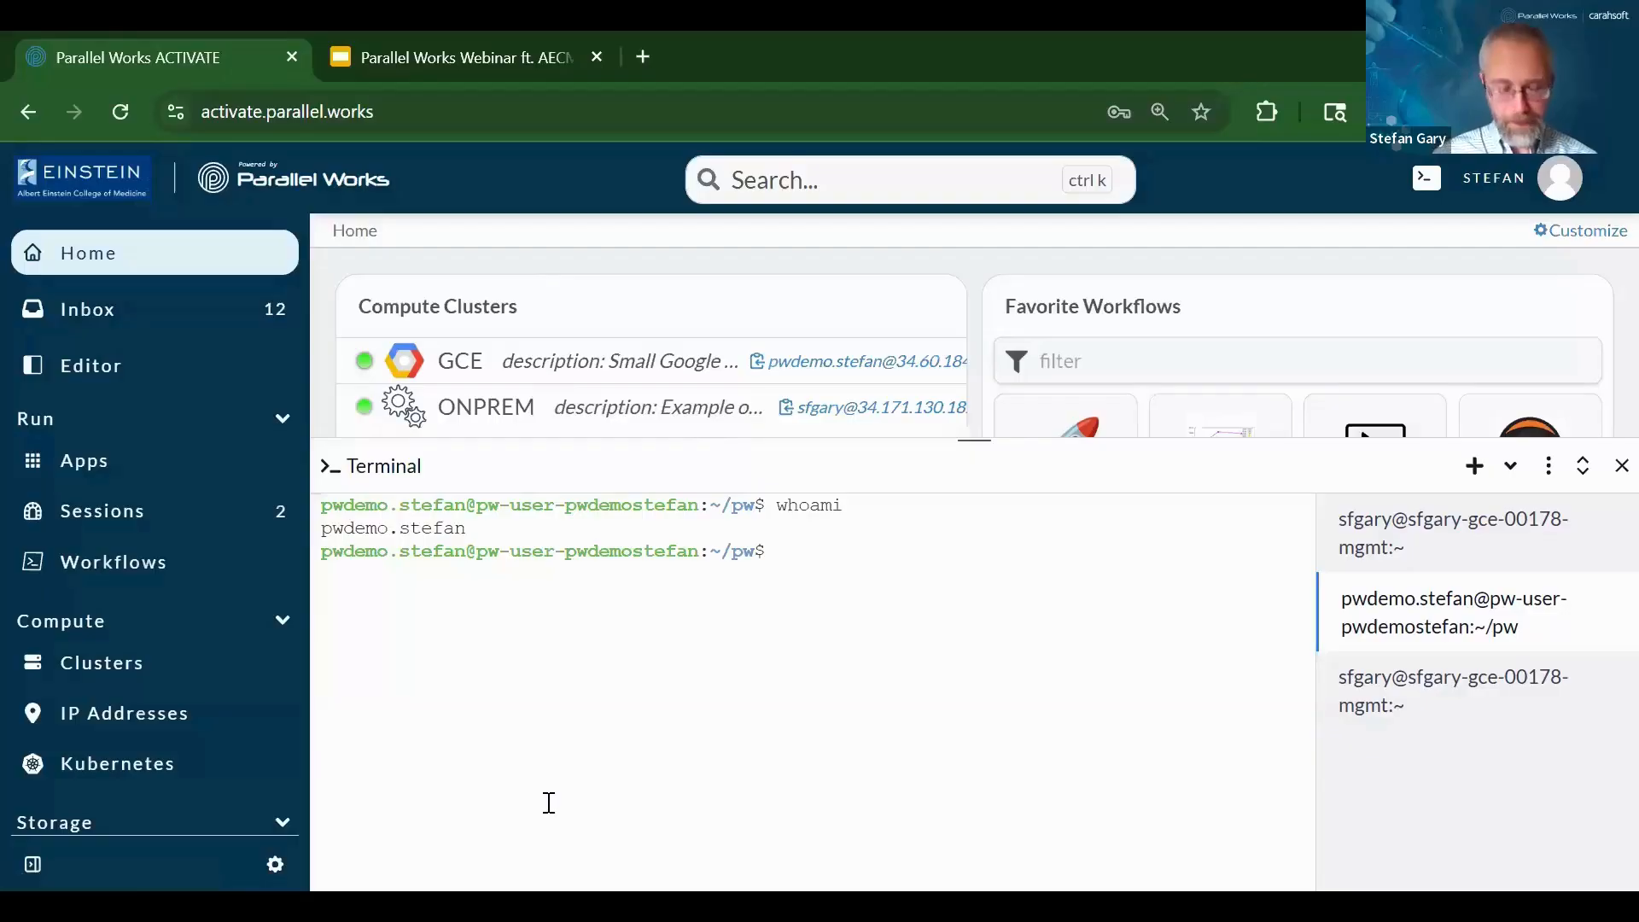
{"action": "type", "text": "ls"}
{"action": "key", "text": "Return"}
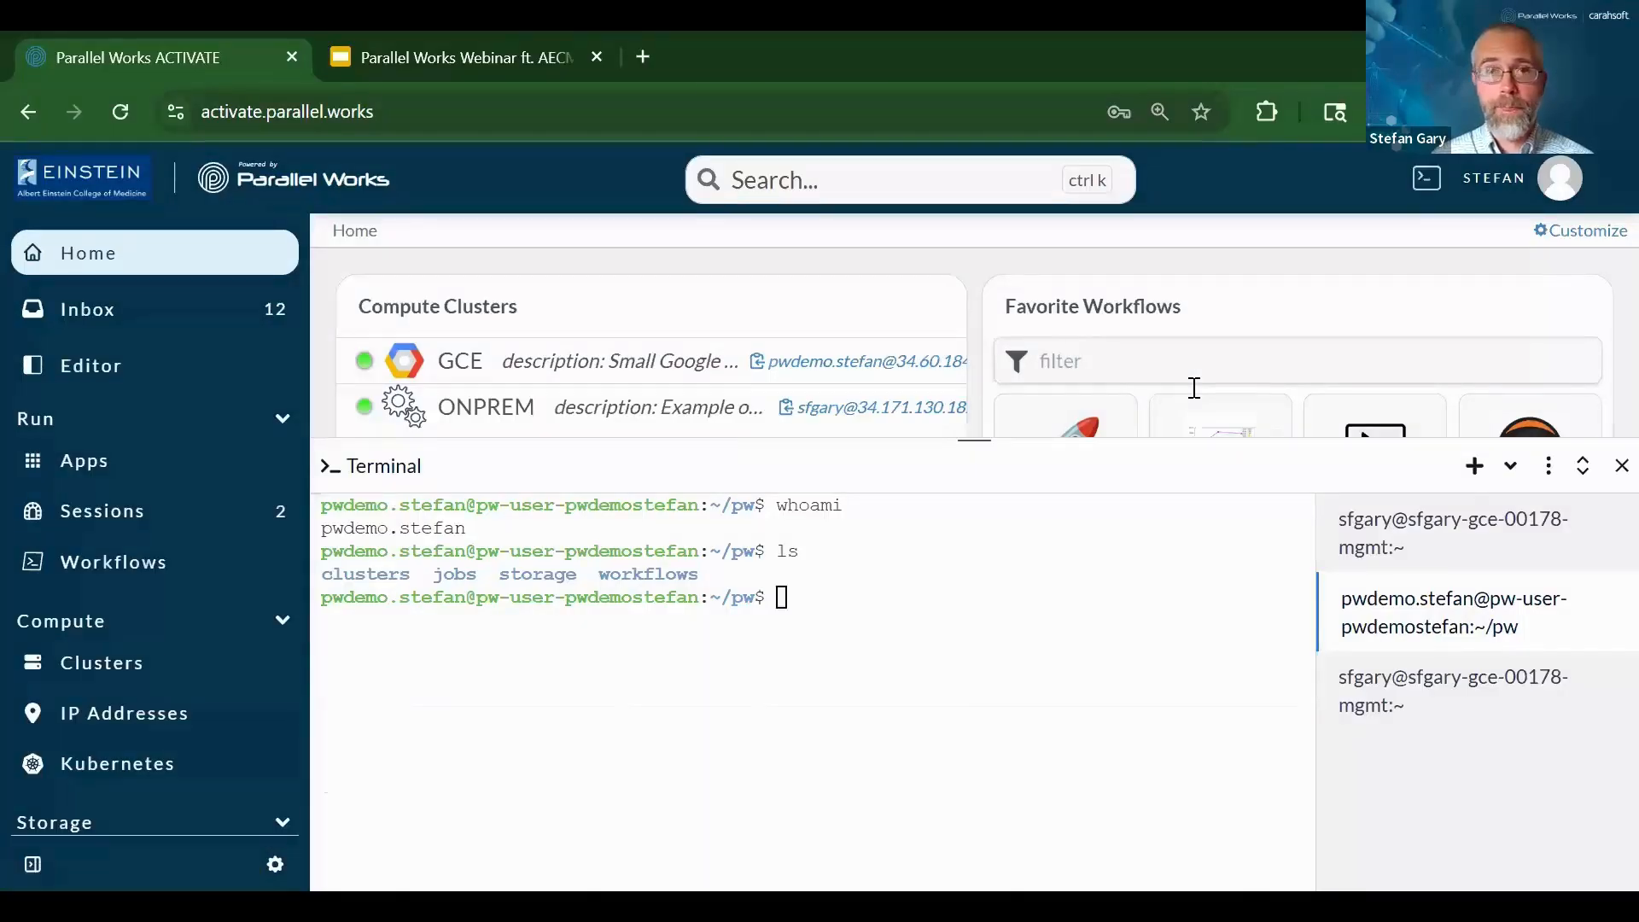
{"action": "left_click", "coordinate": [1621, 467]}
{"action": "left_click", "coordinate": [60, 376]}
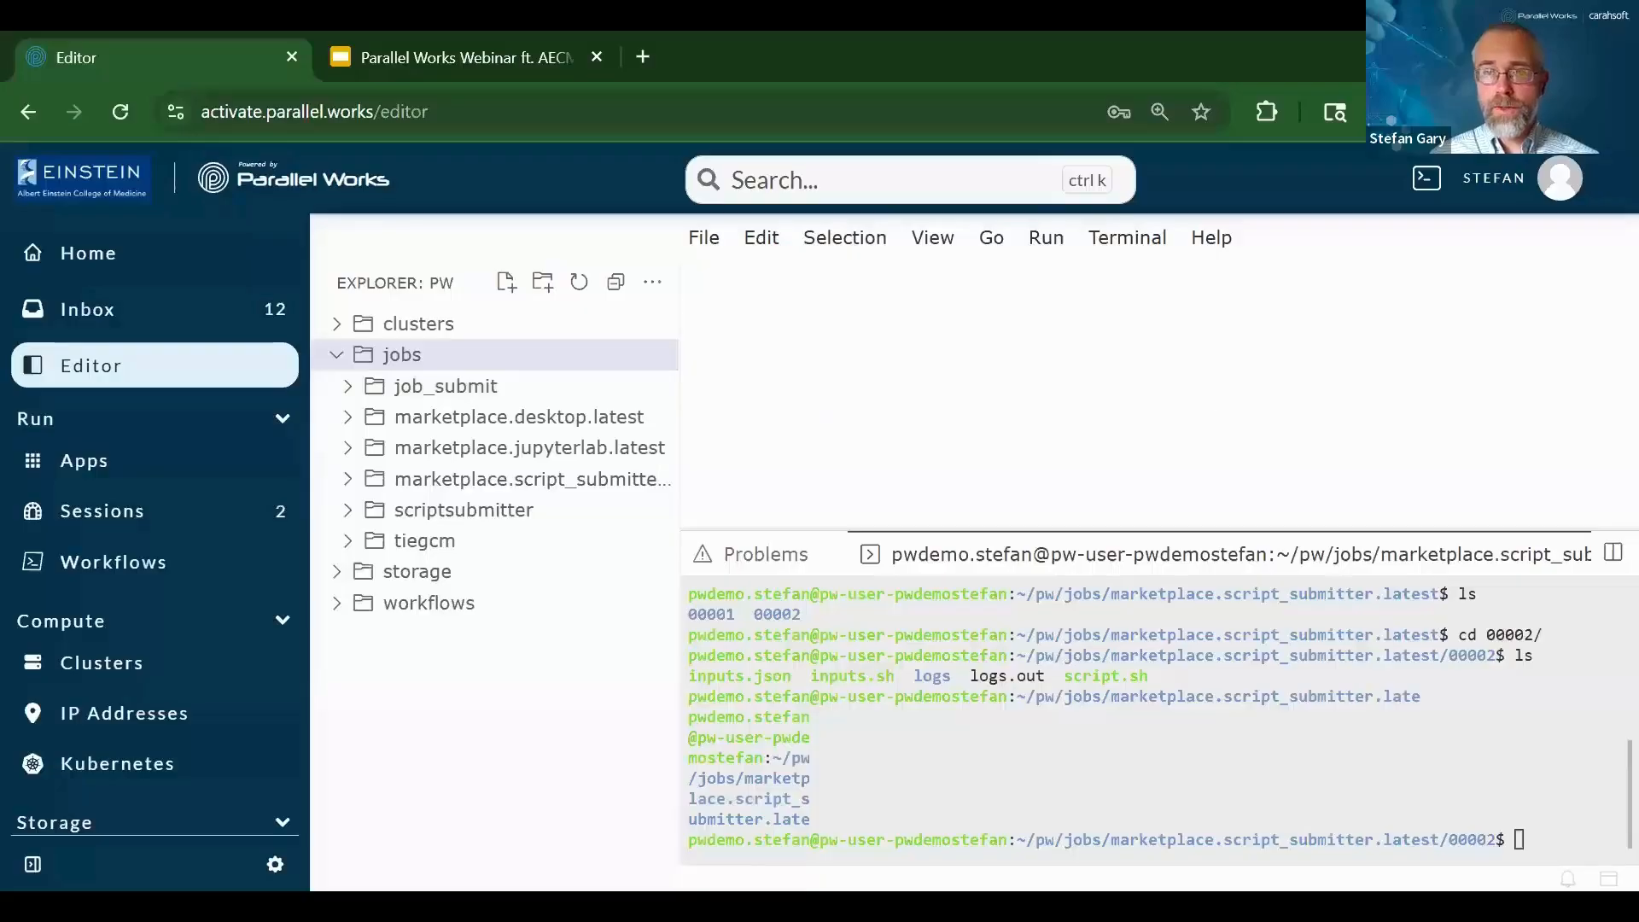
Exit the Editor's terminal session and close the problems panel
{"action": "left_click", "coordinate": [1538, 818]}
{"action": "type", "text": "exit"}
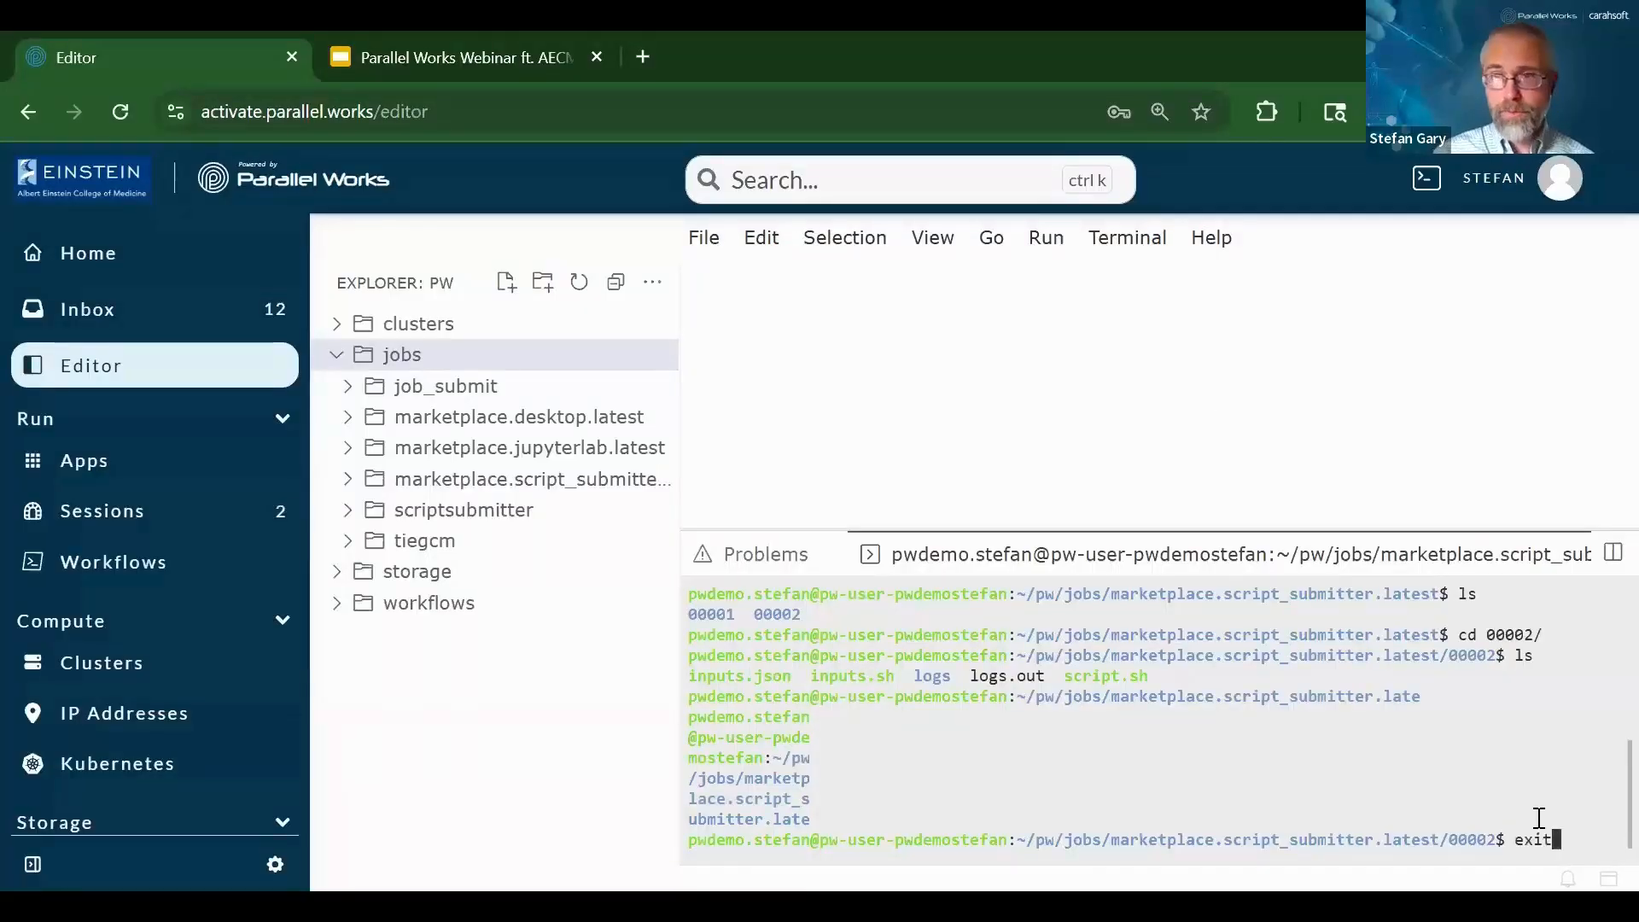
{"action": "key", "text": "Return"}
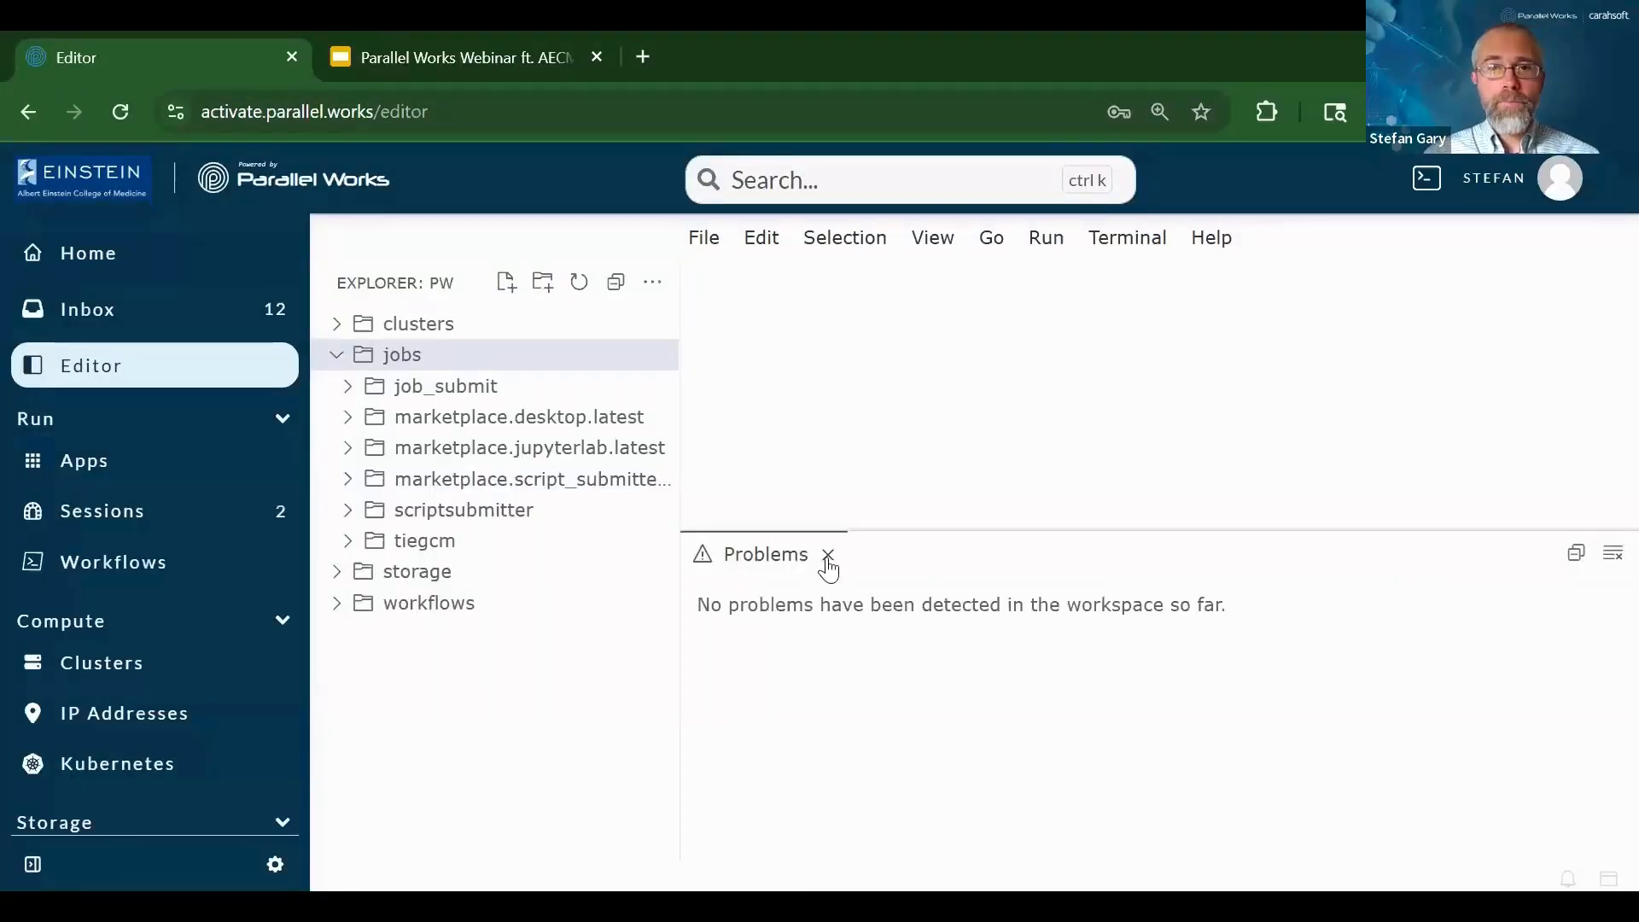
{"action": "left_click", "coordinate": [828, 555]}
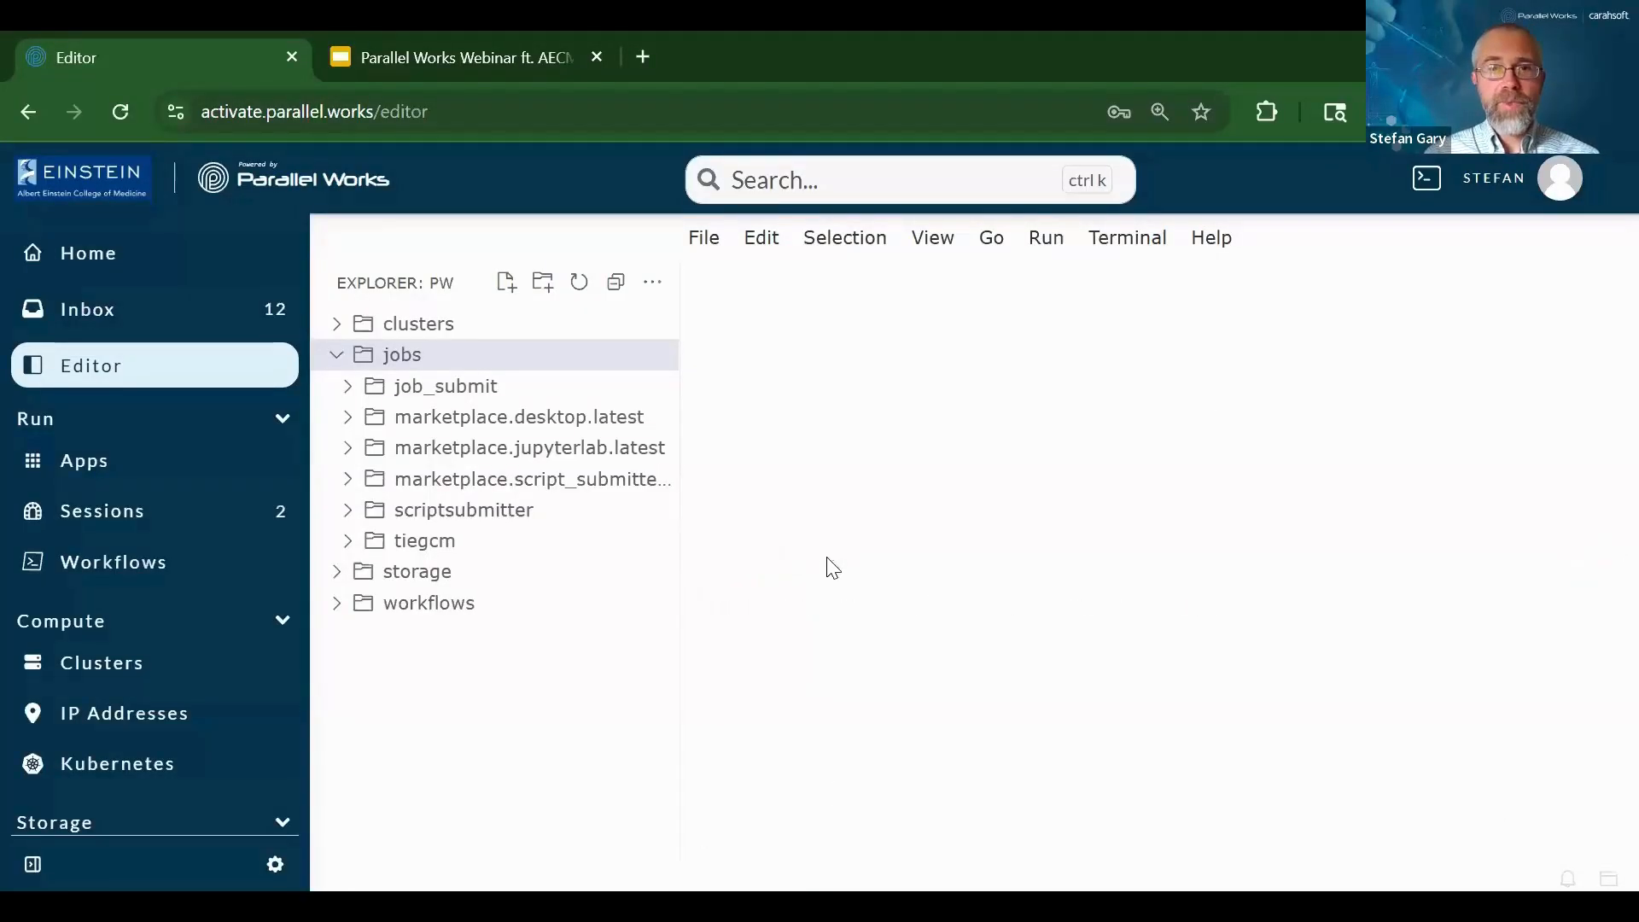
Expand jobs > job_submit > 00001 and open github.json
{"action": "left_click", "coordinate": [335, 356]}
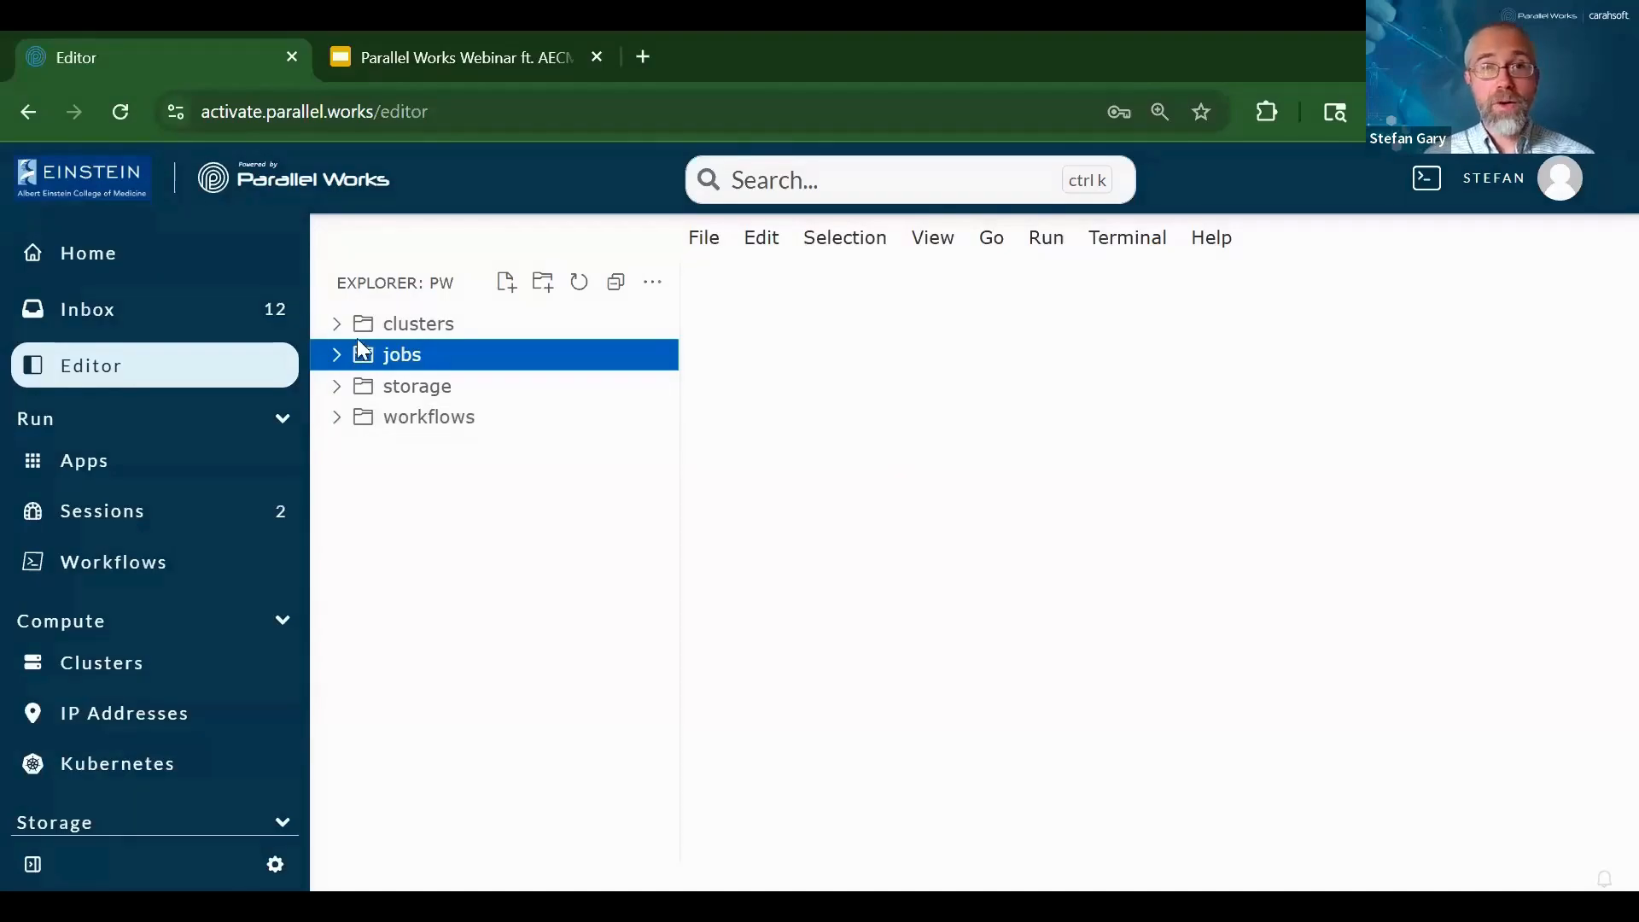
{"action": "left_click", "coordinate": [336, 356]}
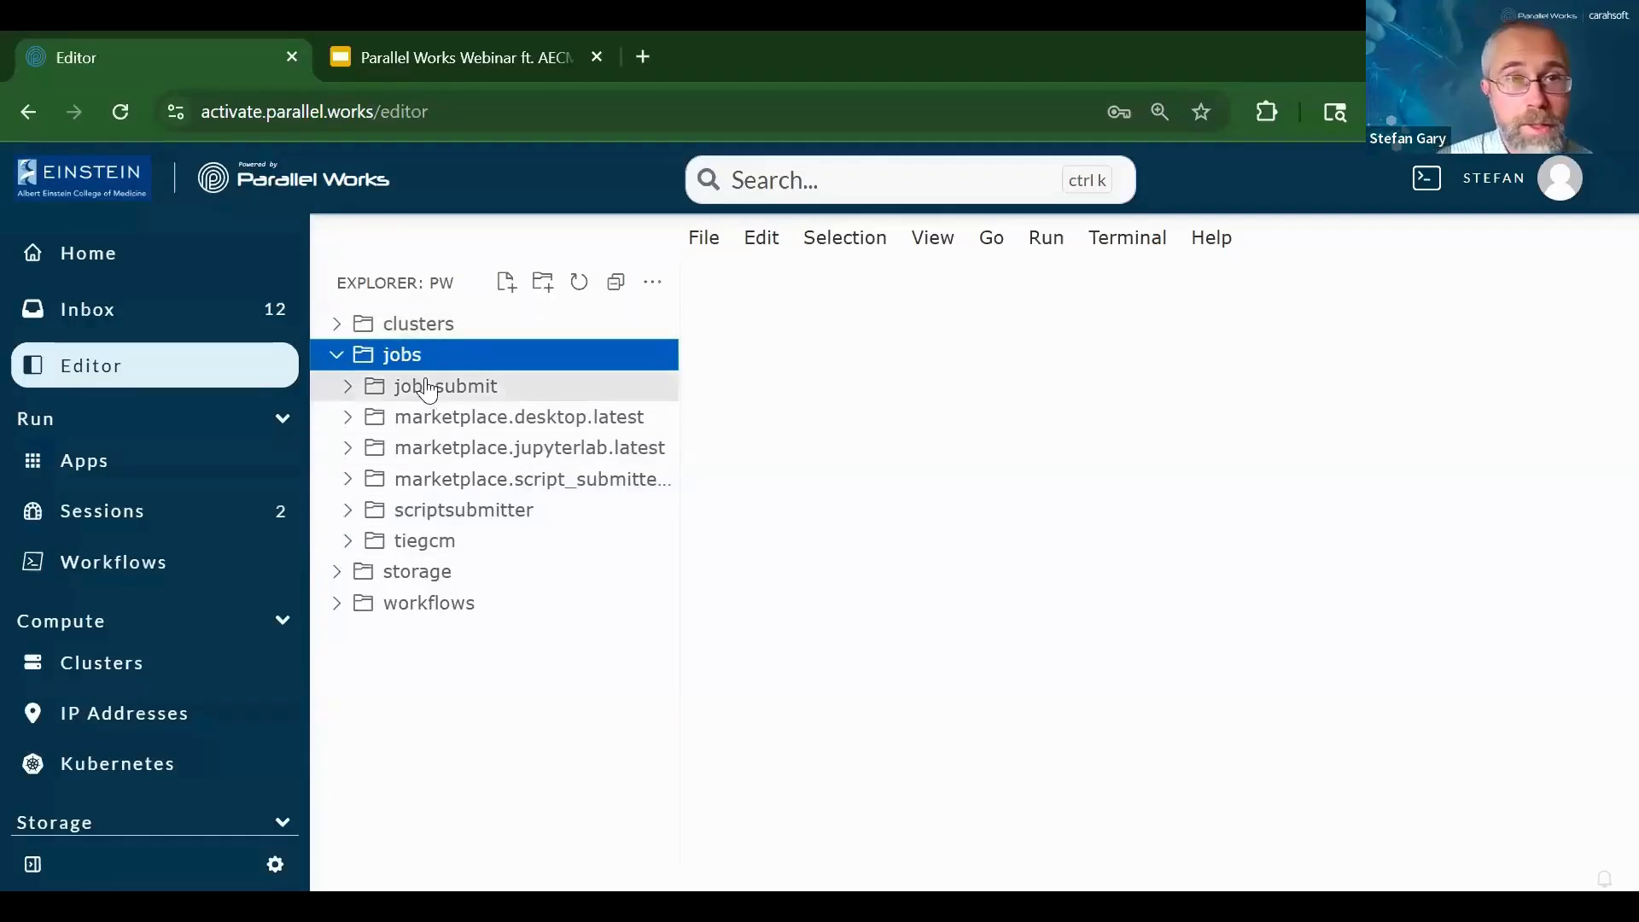
{"action": "left_click", "coordinate": [346, 393]}
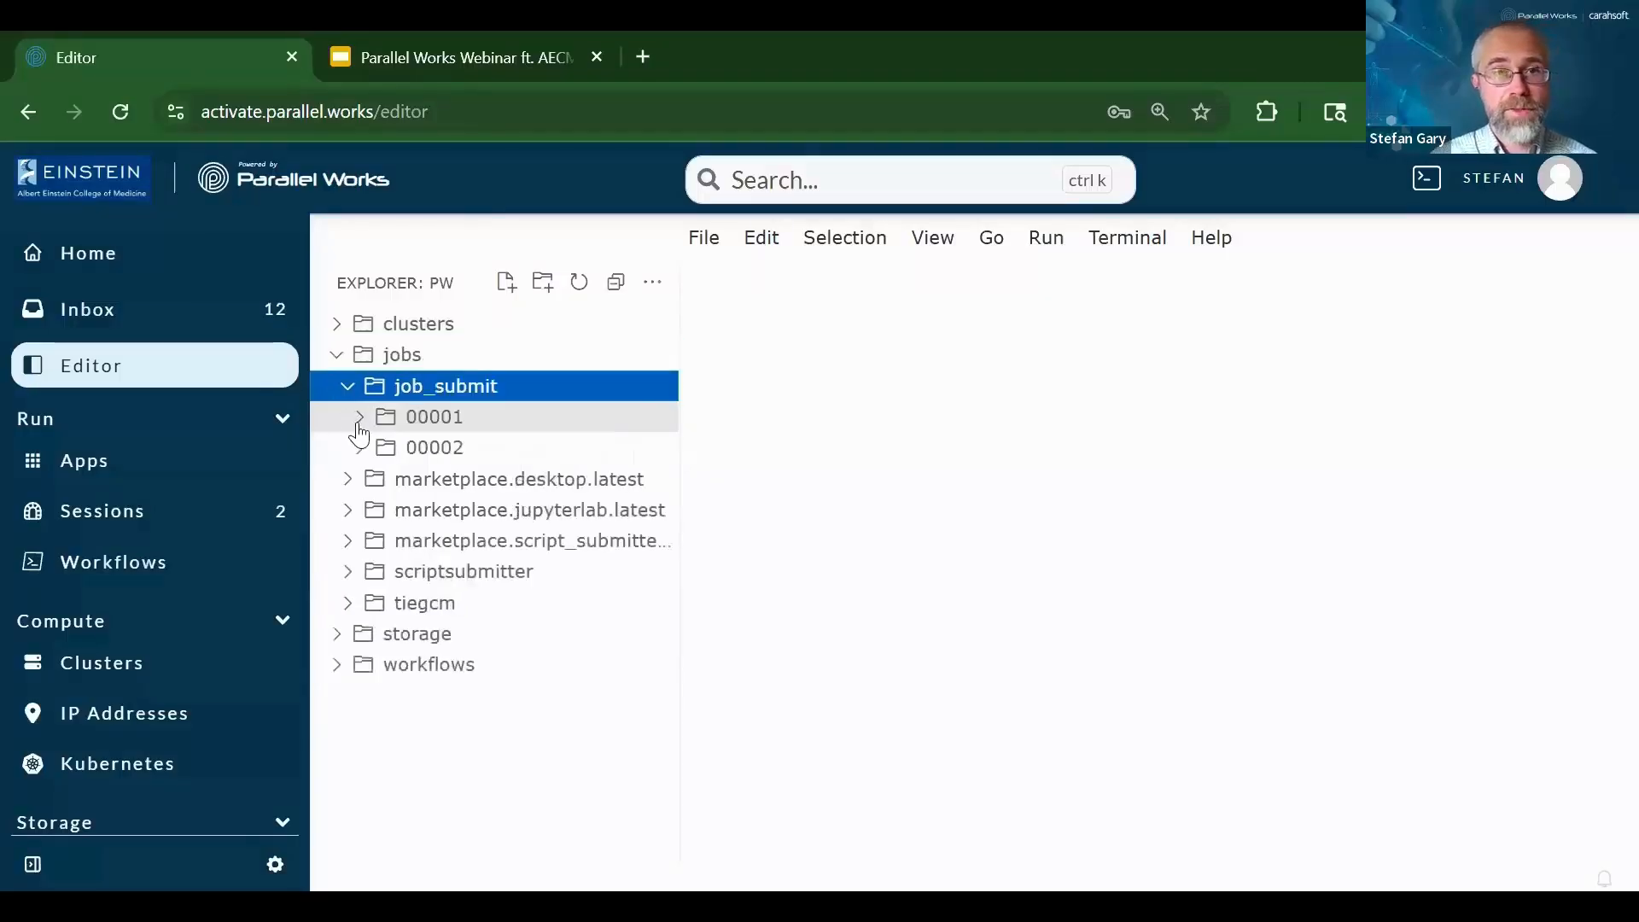
{"action": "left_click", "coordinate": [359, 417]}
{"action": "scroll", "coordinate": [456, 607], "scroll_direction": "down", "scroll_amount": 5}
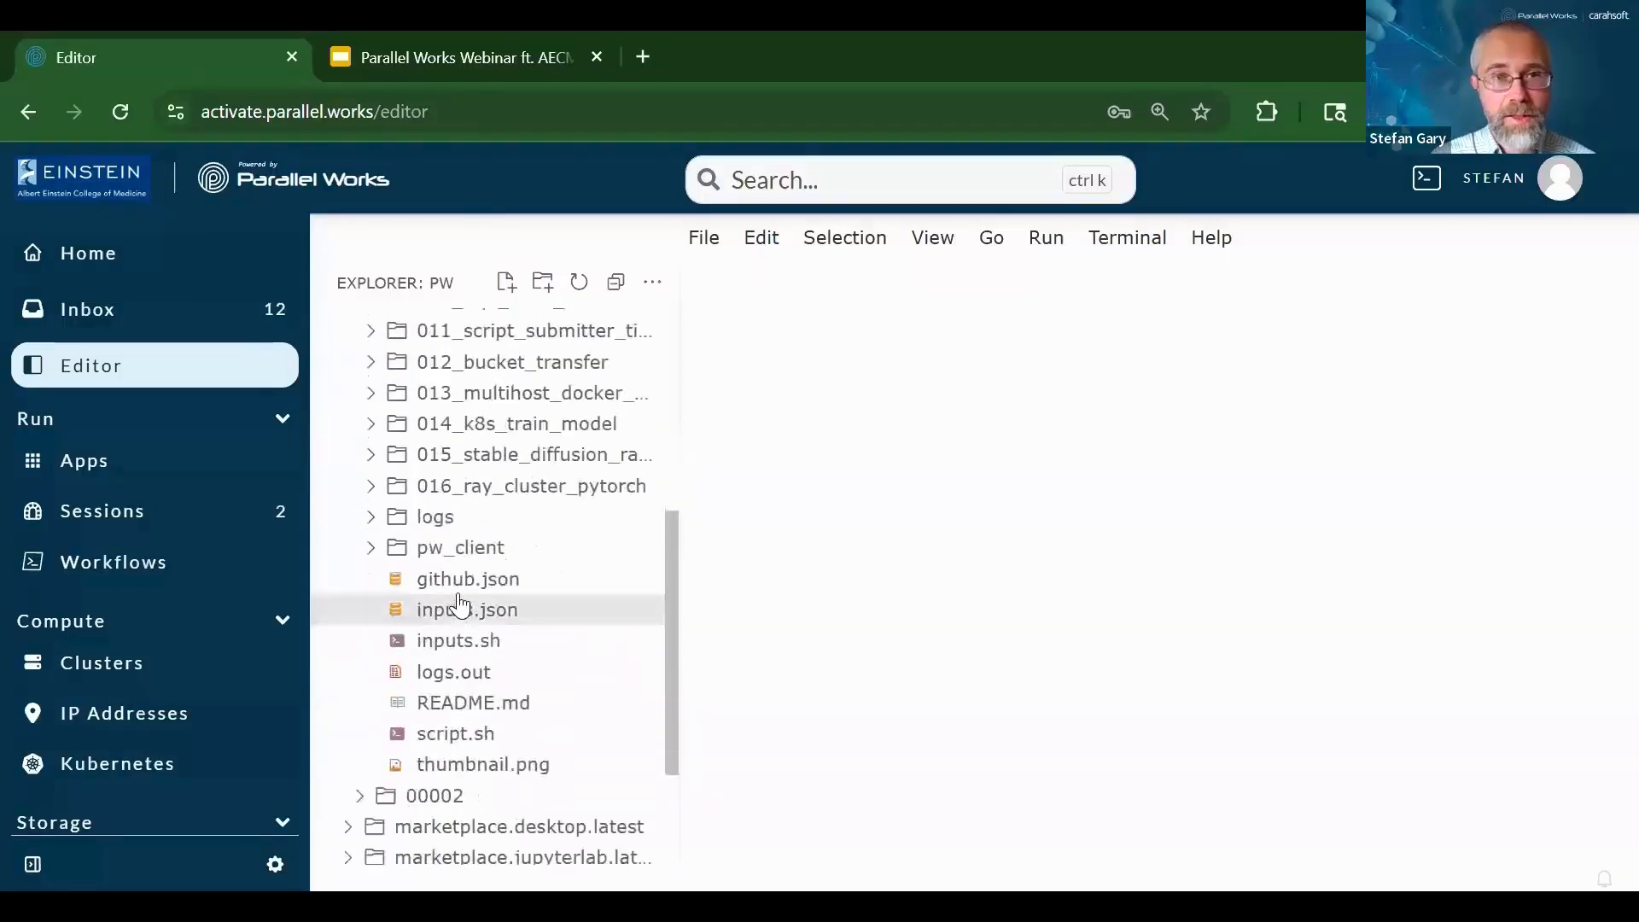
{"action": "left_click", "coordinate": [459, 583]}
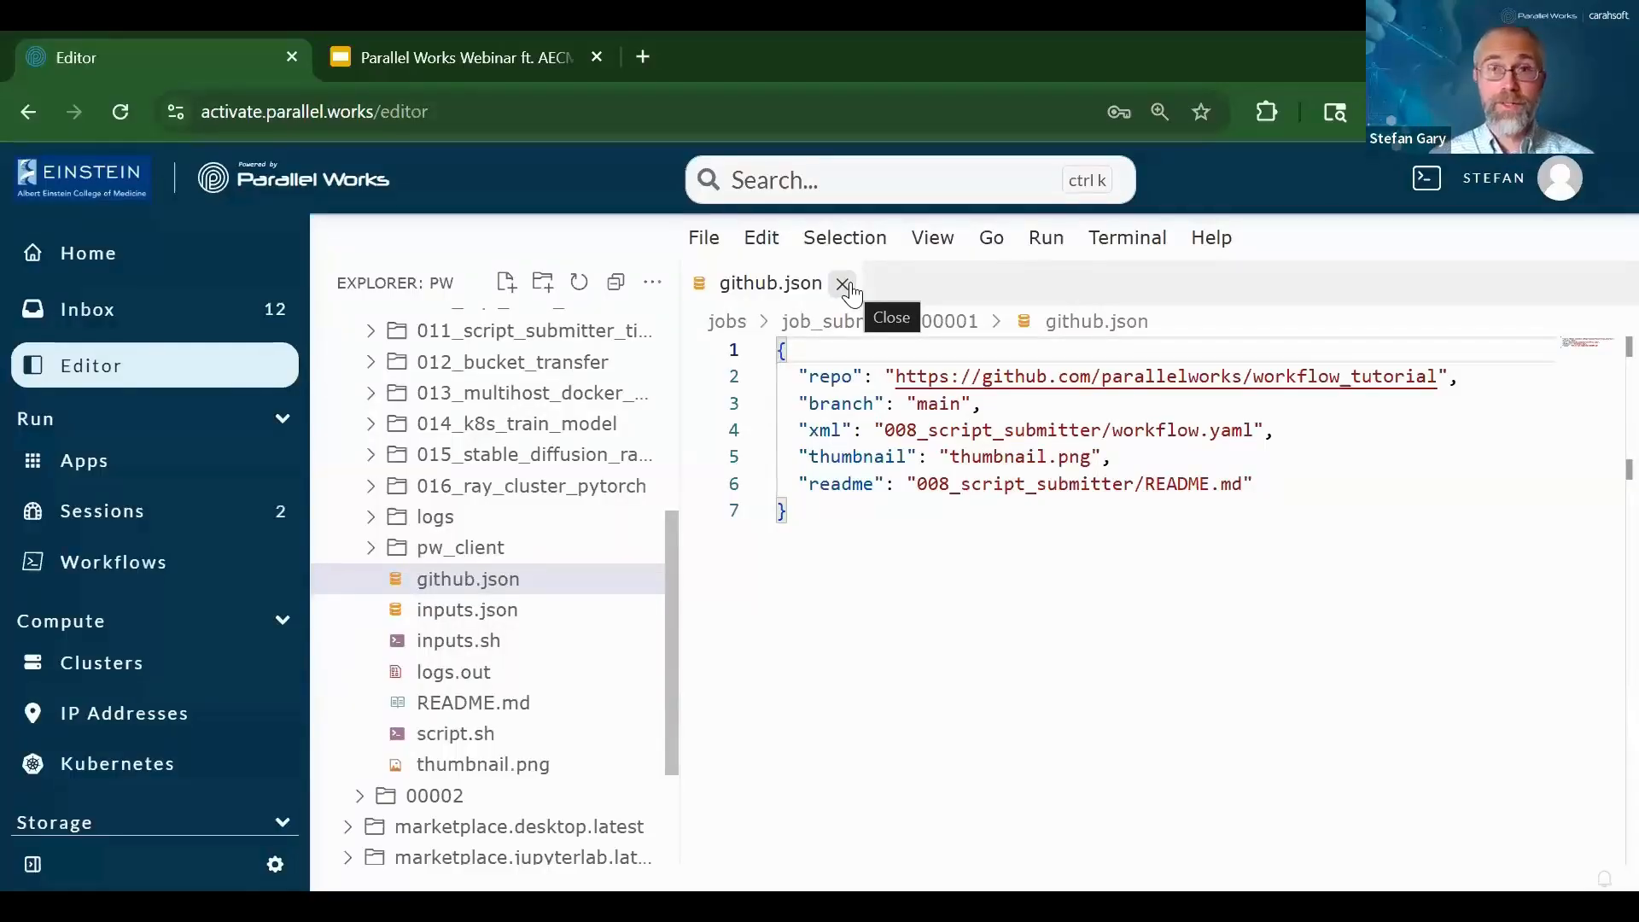
{"action": "left_click", "coordinate": [672, 591]}
{"action": "left_click_drag", "start_coordinate": [671, 587], "coordinate": [706, 396]}
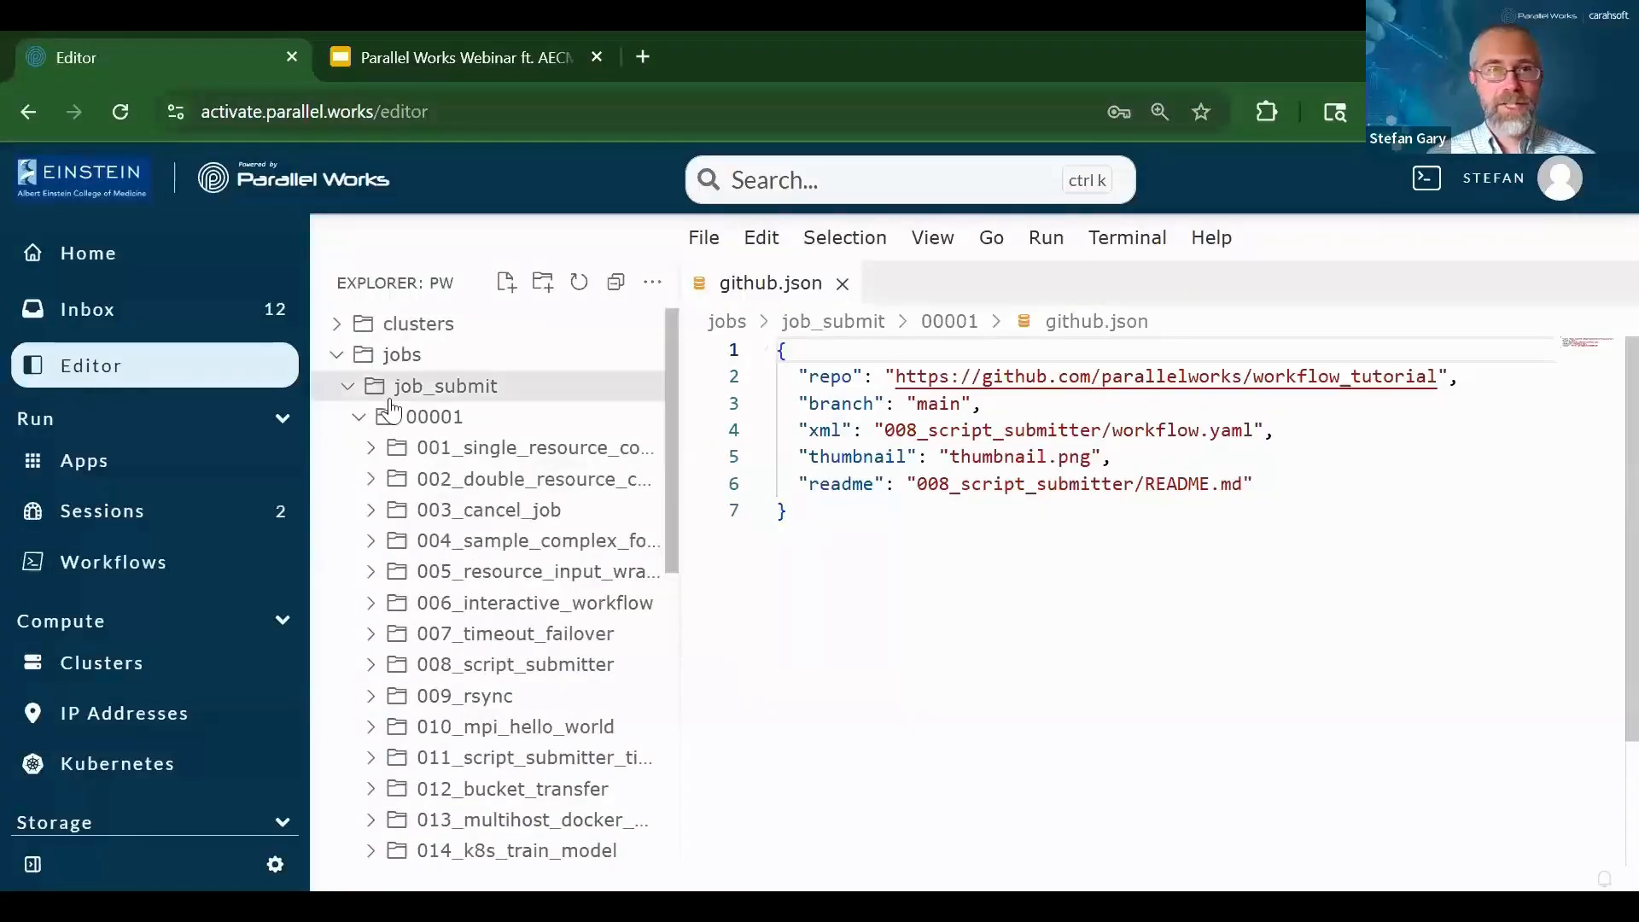
{"action": "left_click", "coordinate": [346, 386]}
Collapse jobs, expand clusters, and look inside the gce home folder
{"action": "left_click", "coordinate": [378, 359]}
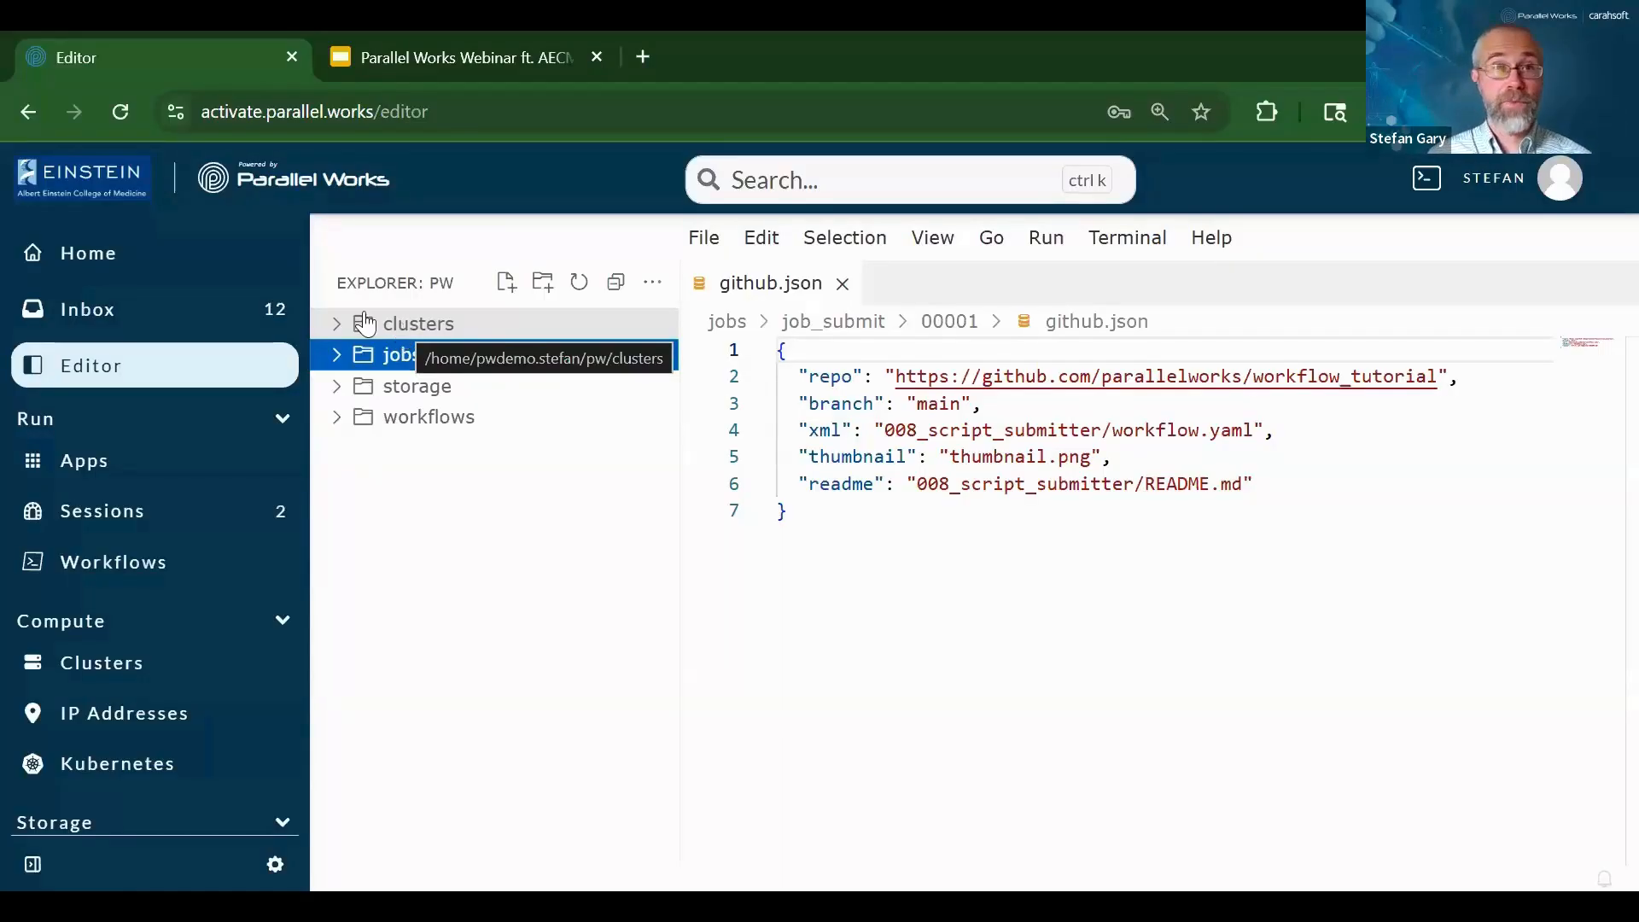
{"action": "left_click", "coordinate": [336, 323]}
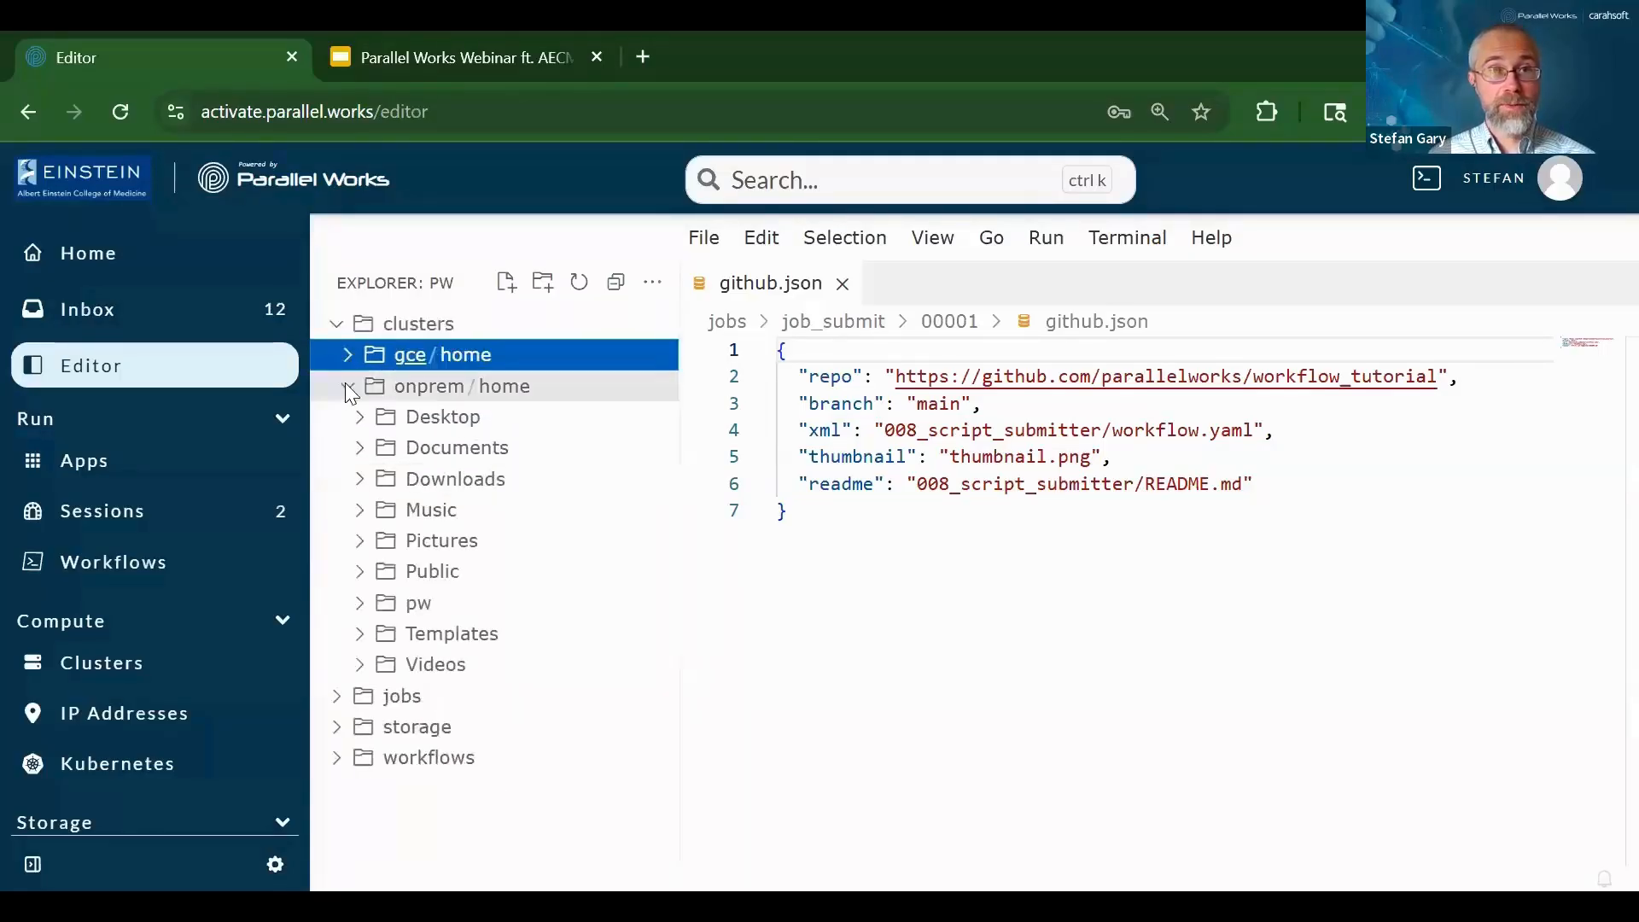
{"action": "left_click", "coordinate": [346, 384]}
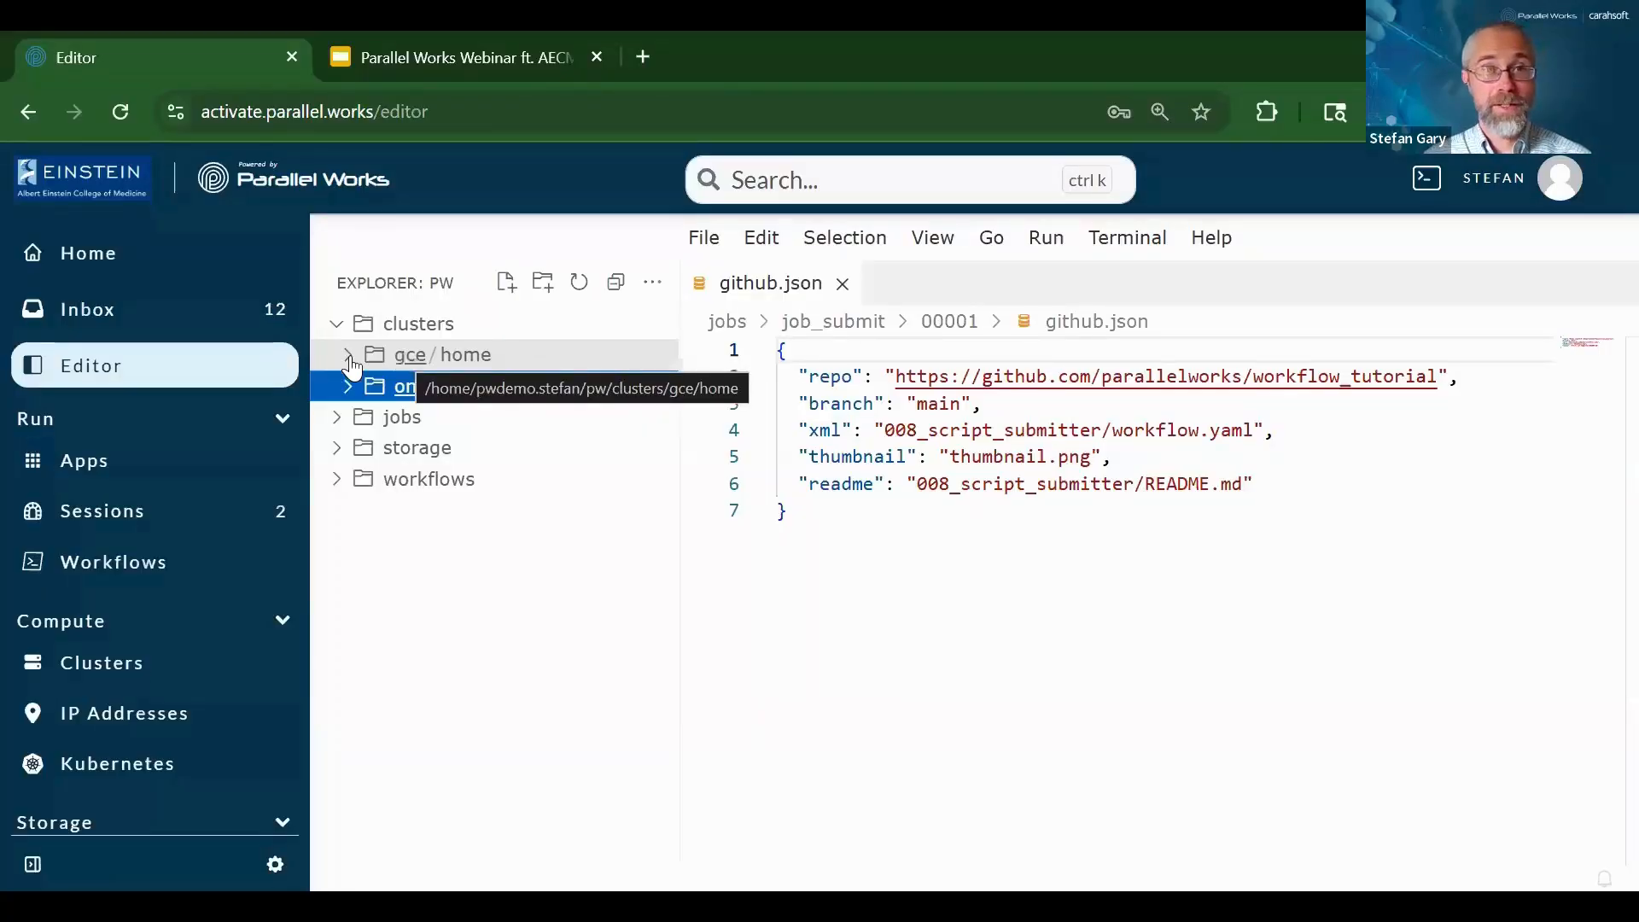
{"action": "left_click", "coordinate": [406, 358]}
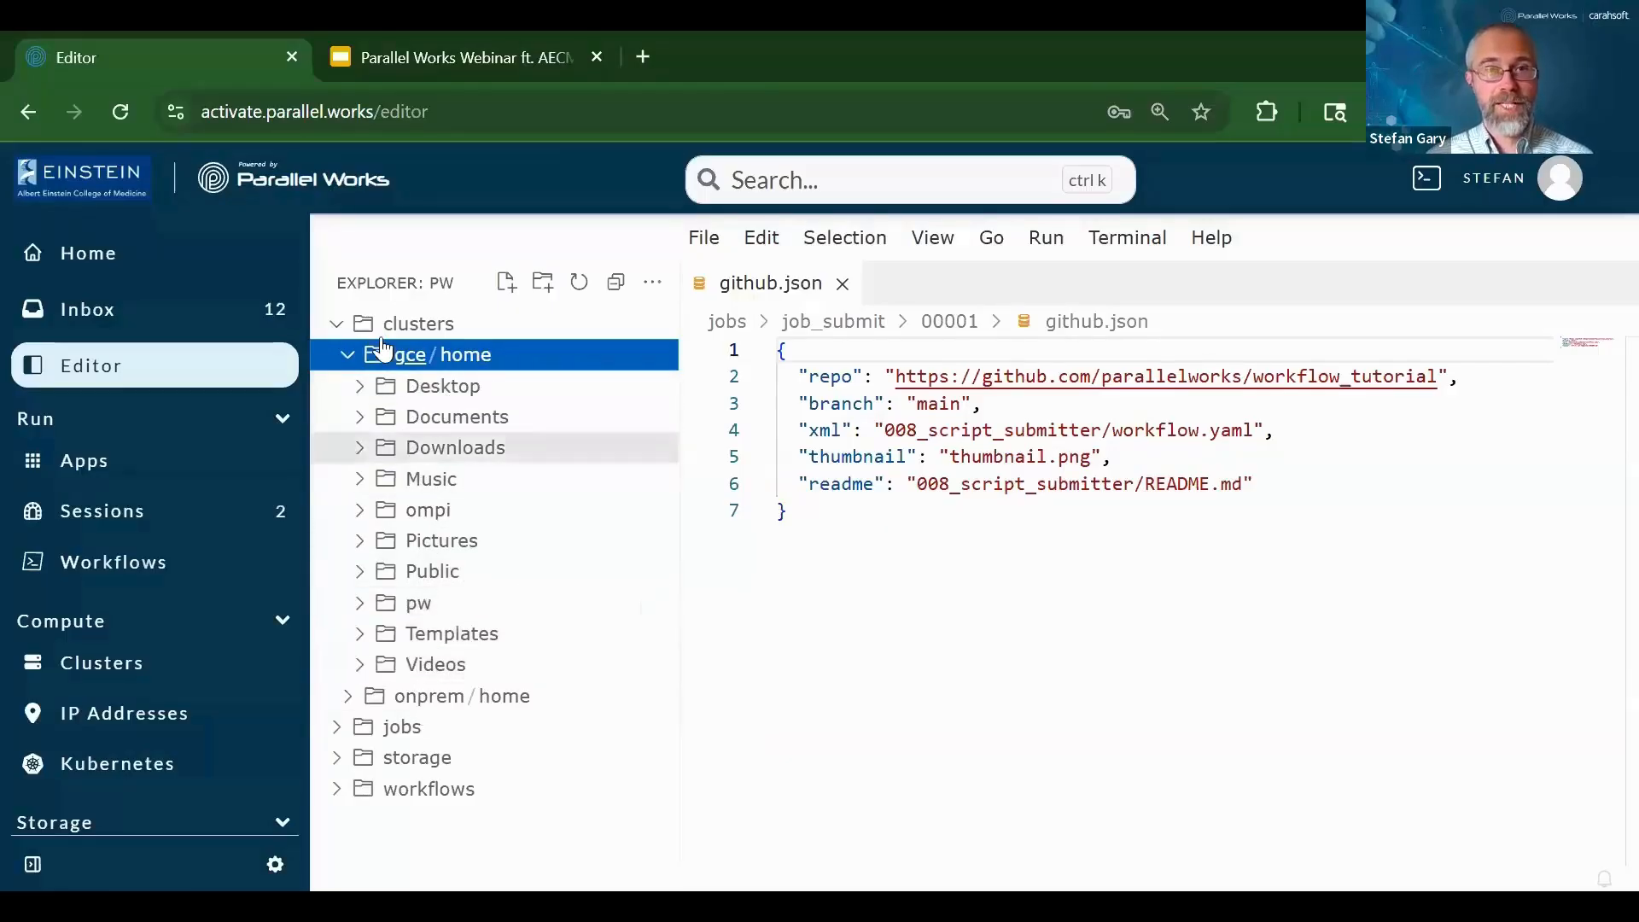
{"action": "left_click", "coordinate": [348, 355]}
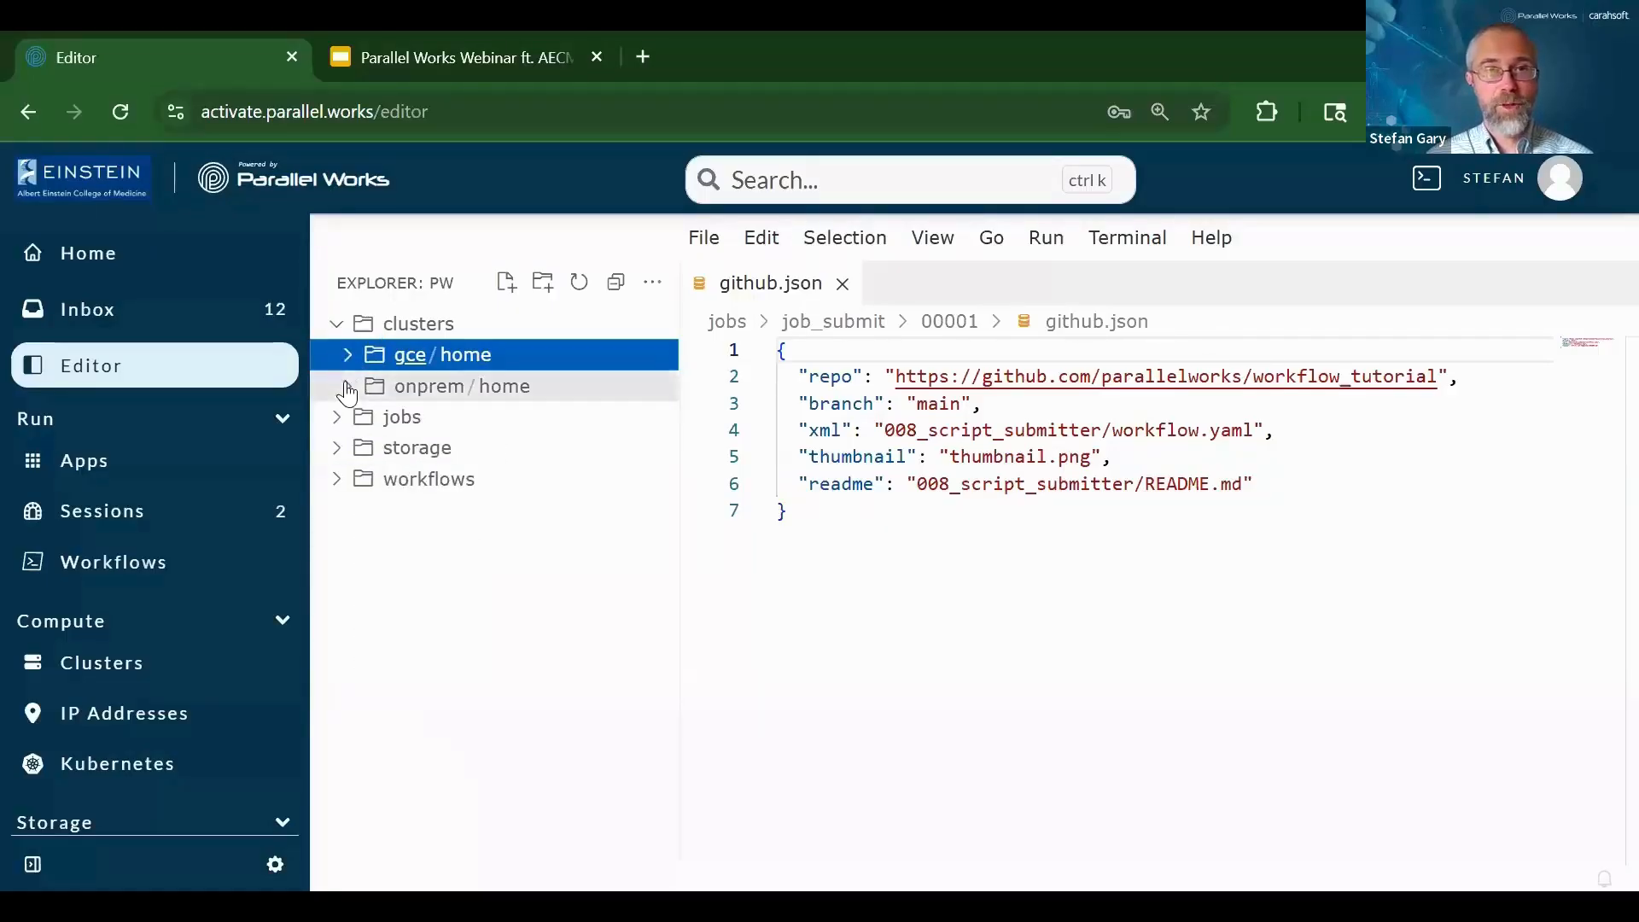
Look inside the onprem home folder, then close the github.json tab
{"action": "left_click", "coordinate": [347, 390]}
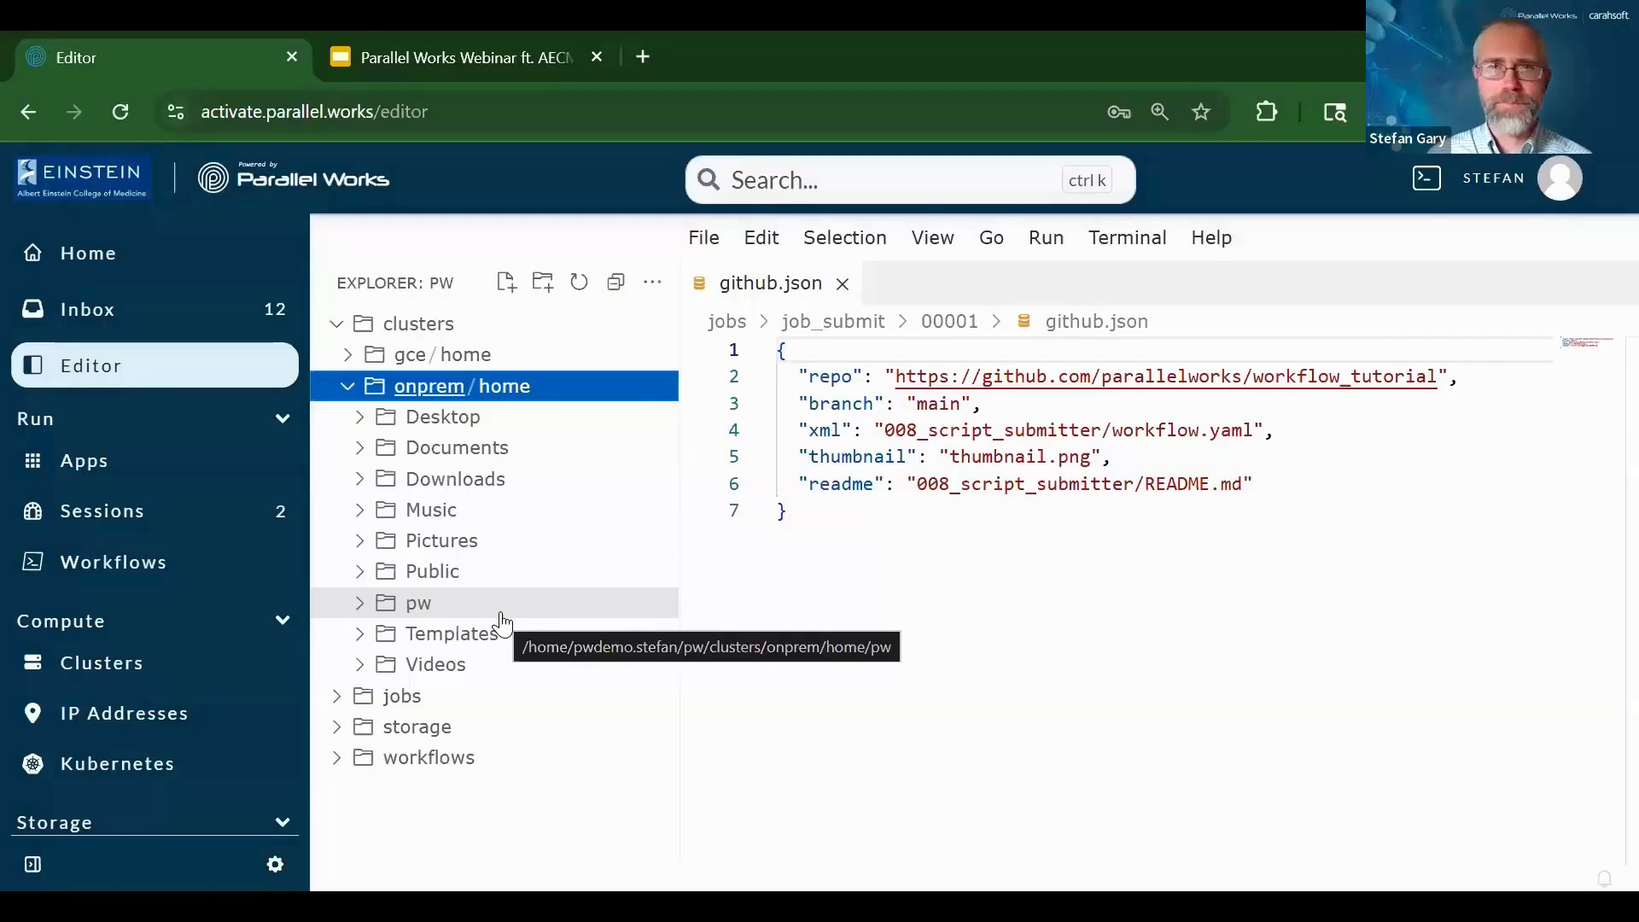
{"action": "left_click", "coordinate": [348, 388]}
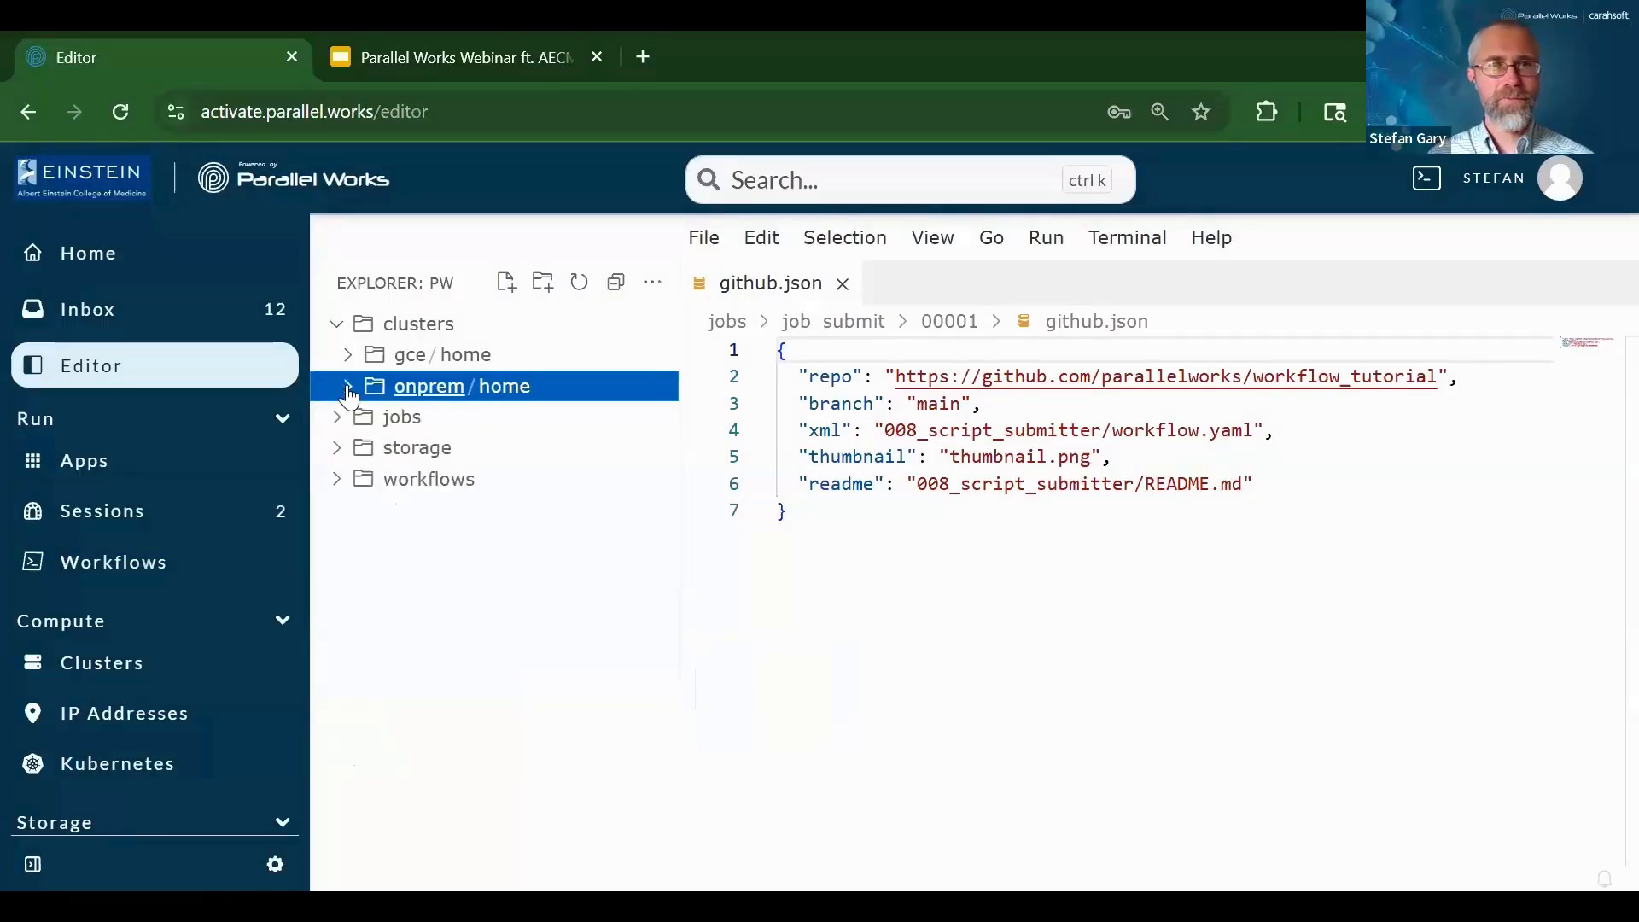
{"action": "left_click", "coordinate": [337, 326]}
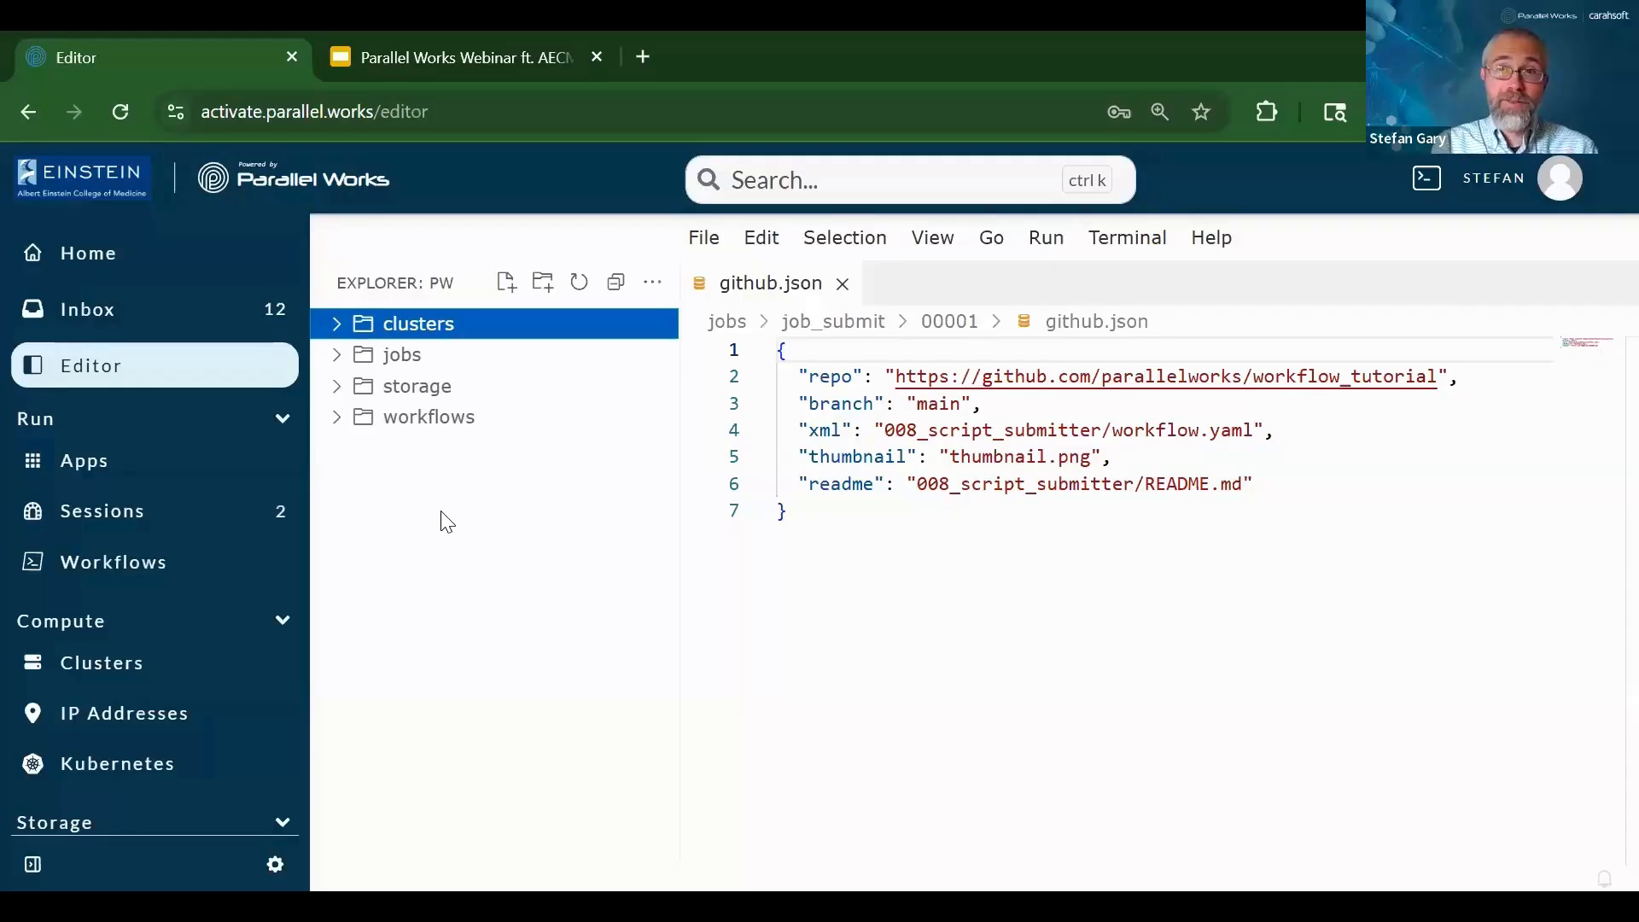
{"action": "left_click", "coordinate": [337, 321]}
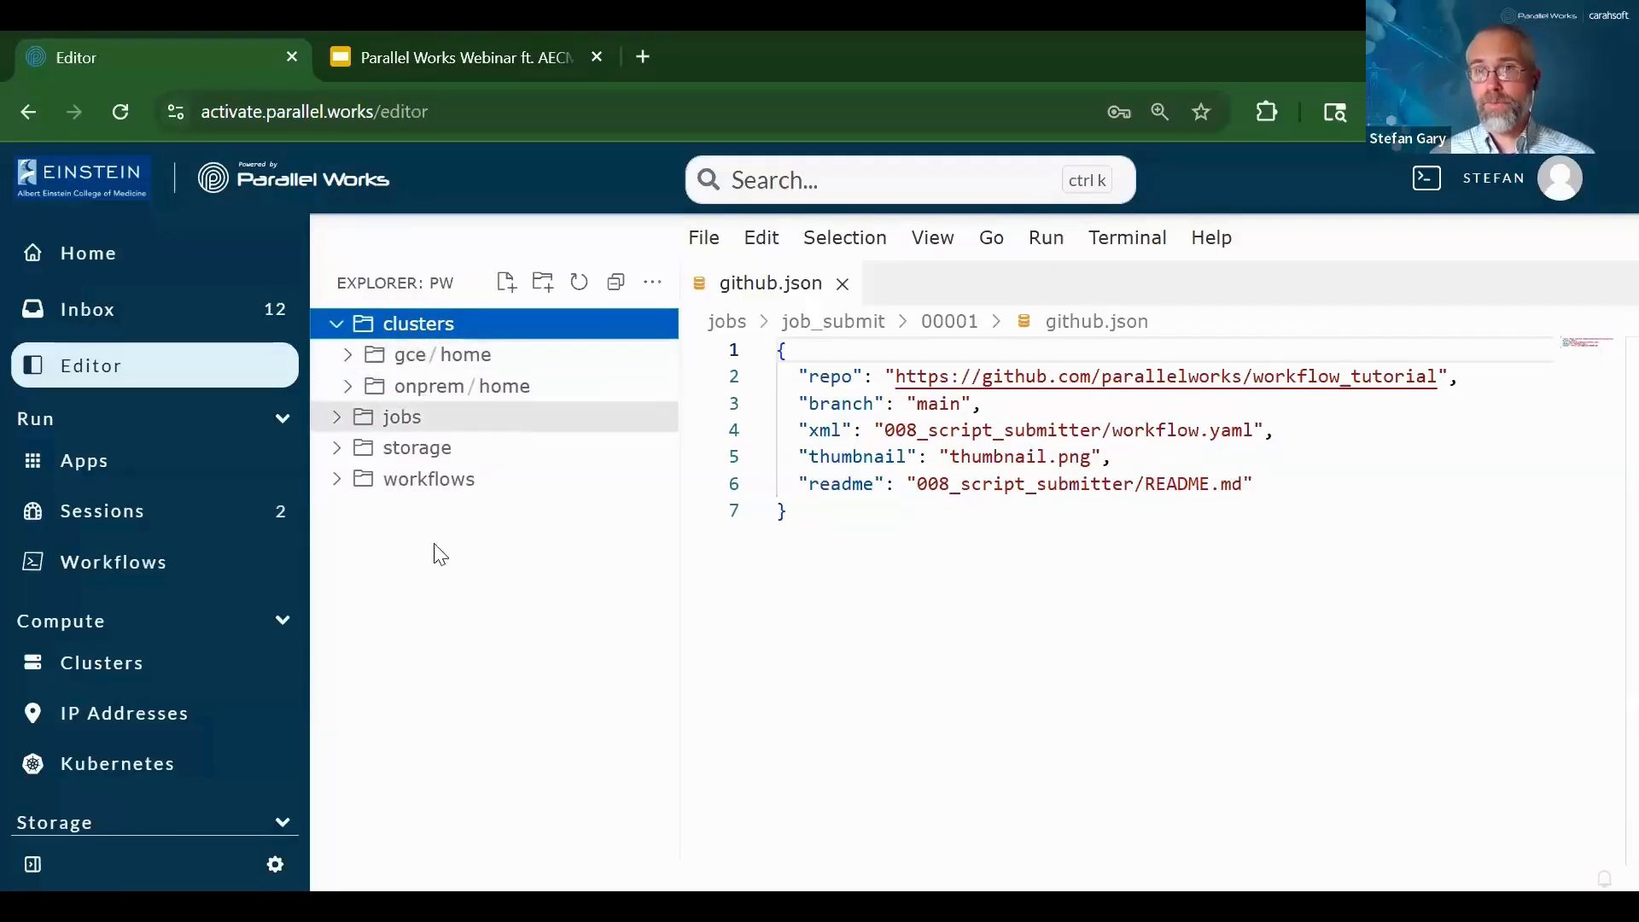
{"action": "left_click", "coordinate": [841, 283]}
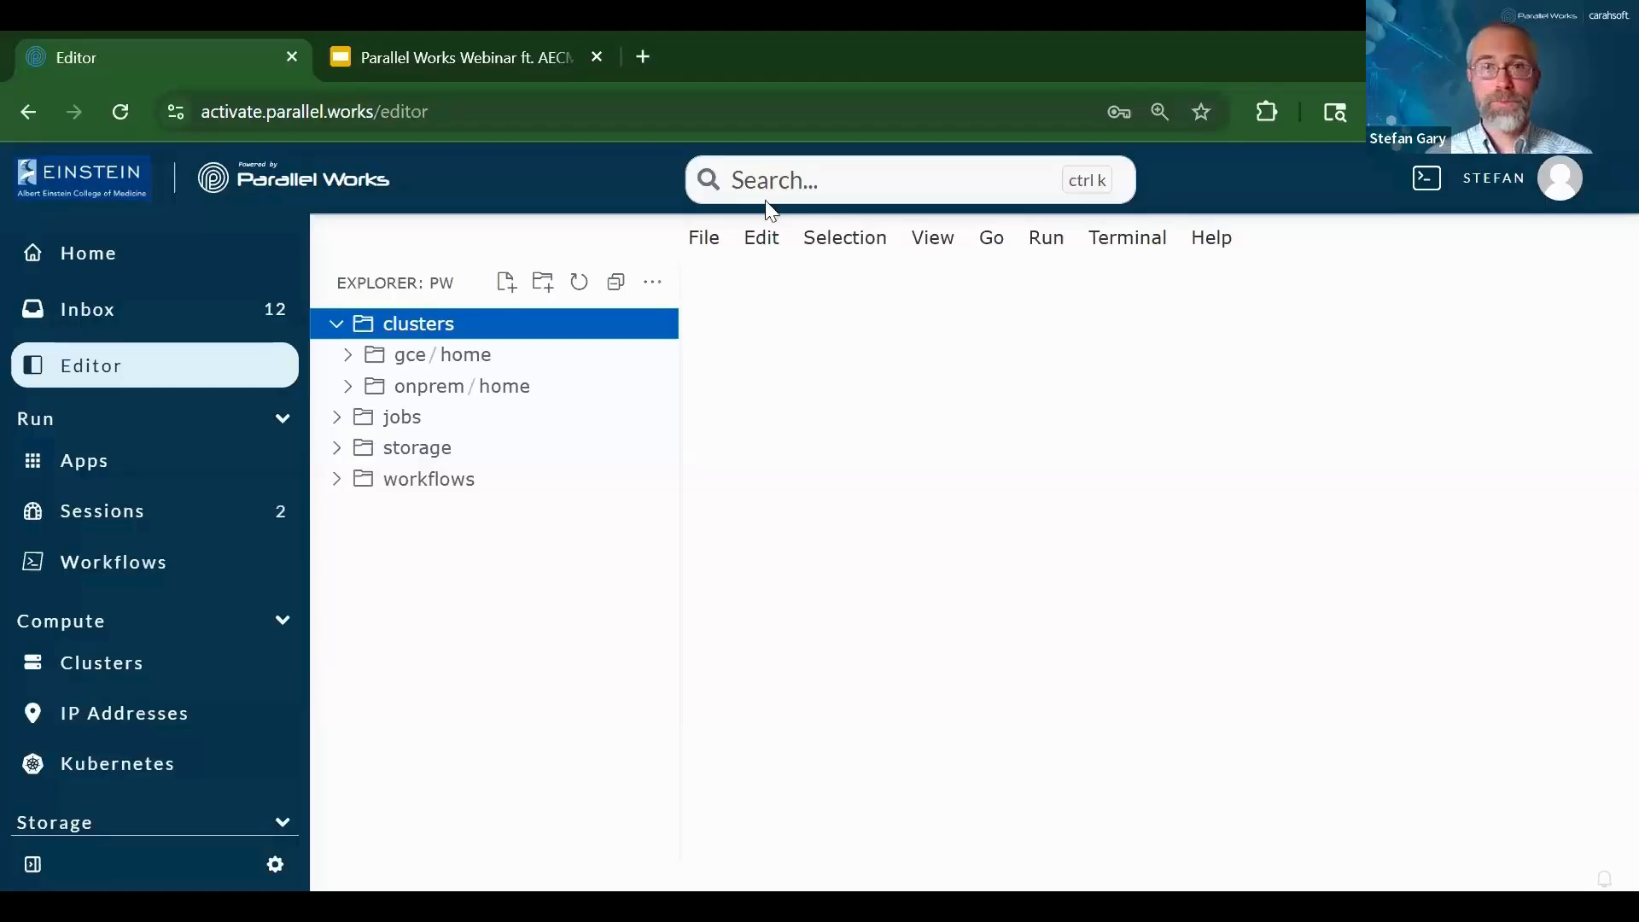
Return to the Home dashboard from the left sidebar
{"action": "left_click", "coordinate": [86, 258]}
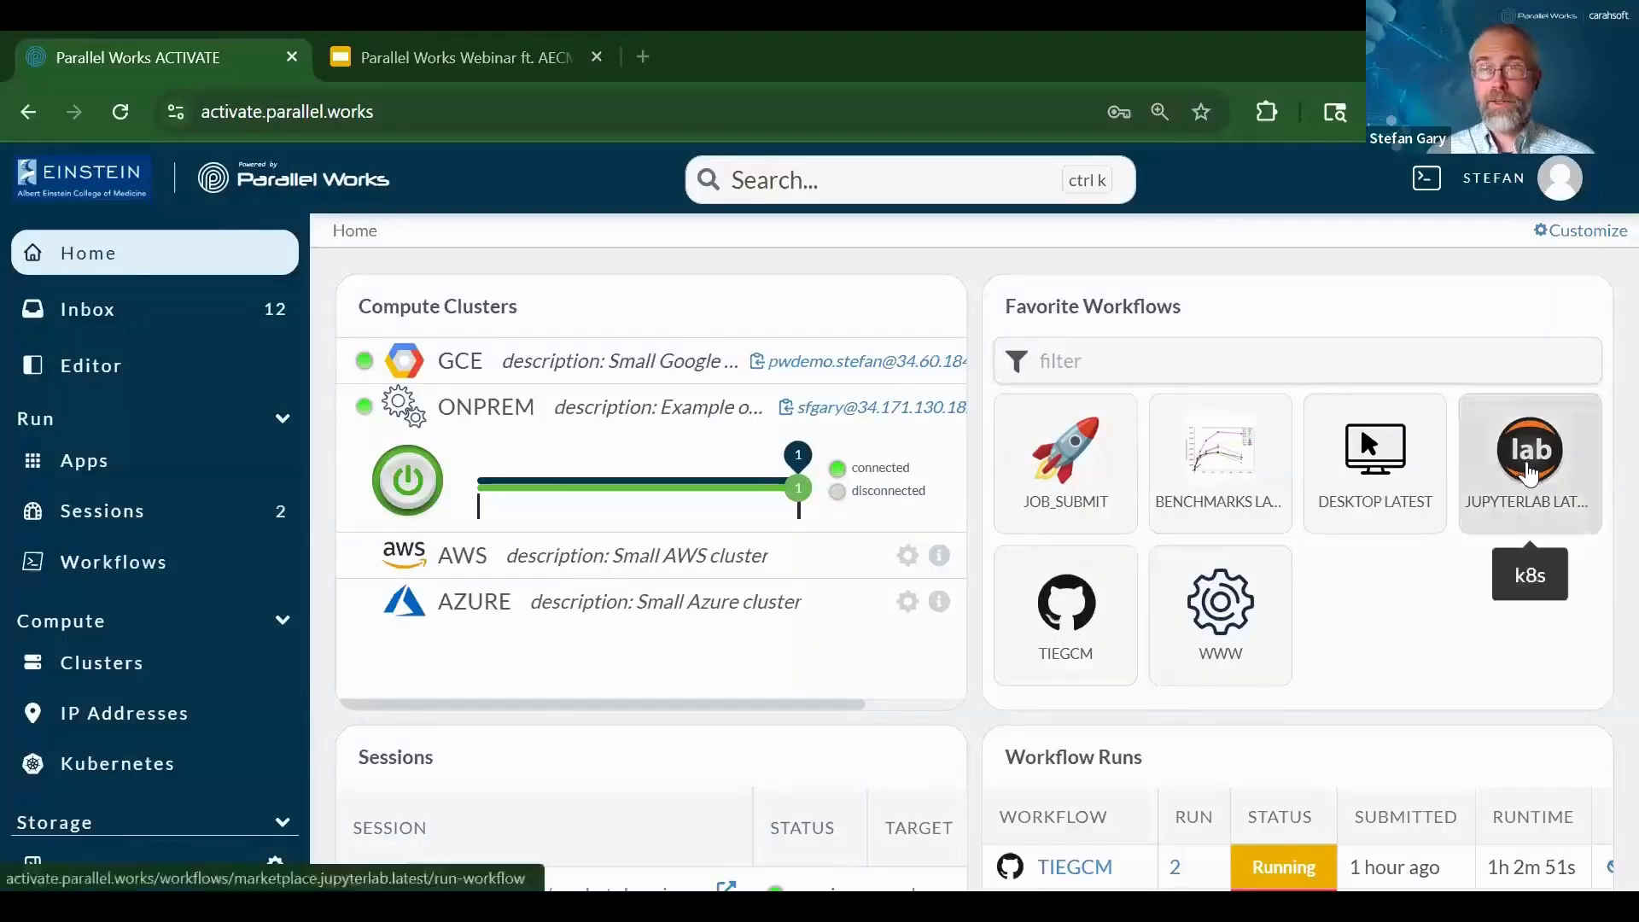
Open the JUPYTERLAB LATEST run form from Favorite Workflows and list the service hosts
{"action": "left_click", "coordinate": [1528, 474]}
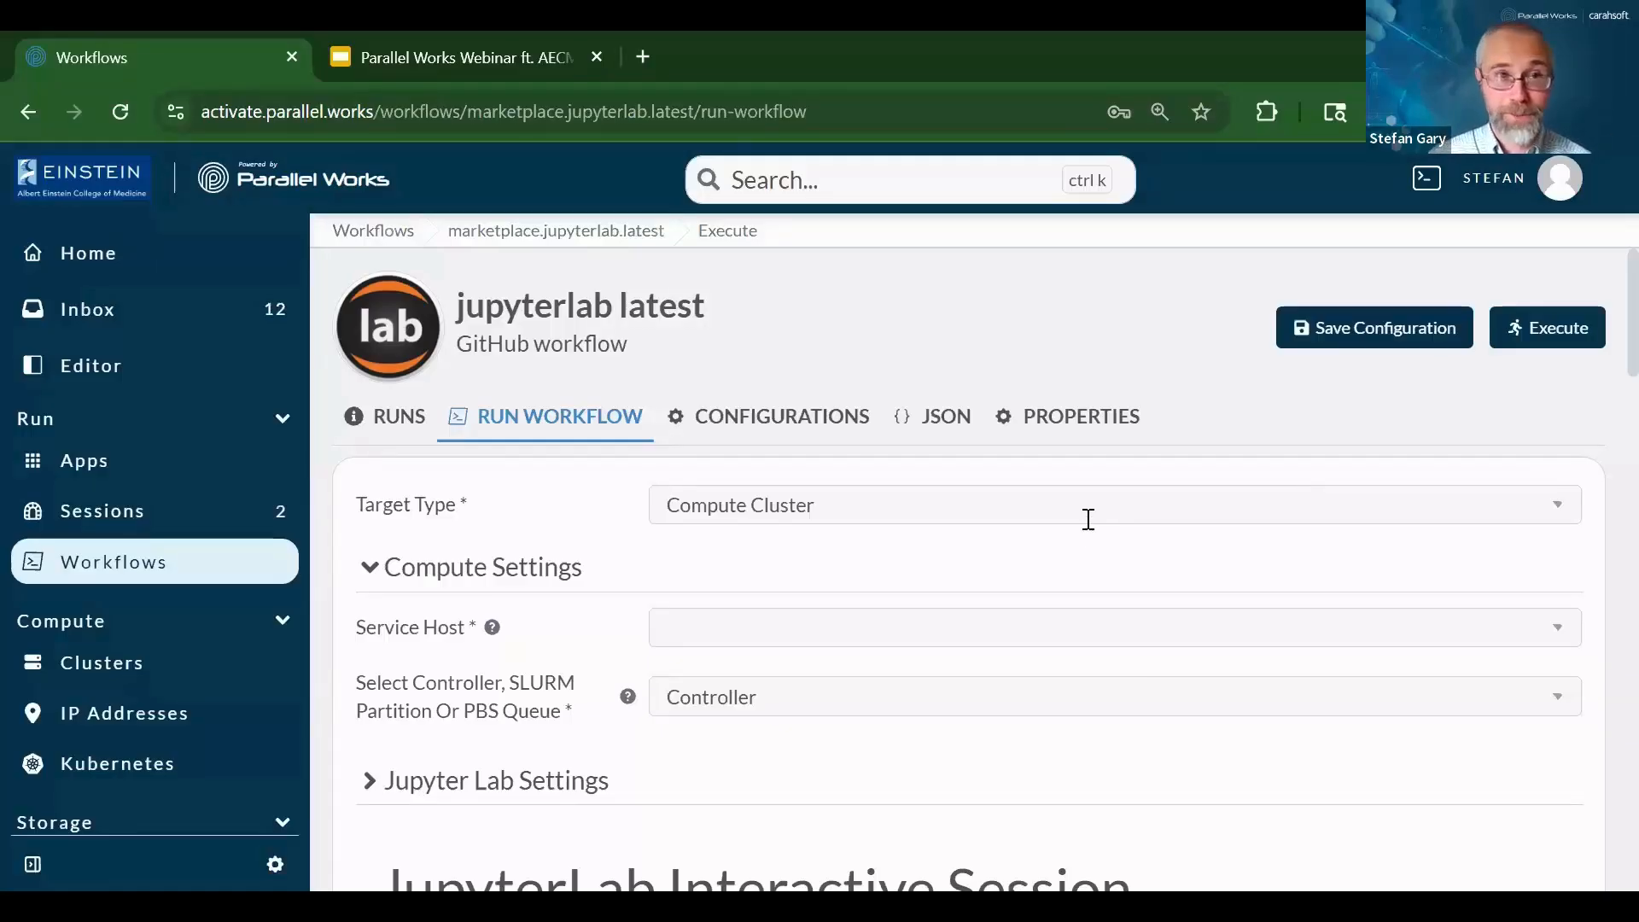
{"action": "left_click", "coordinate": [788, 635]}
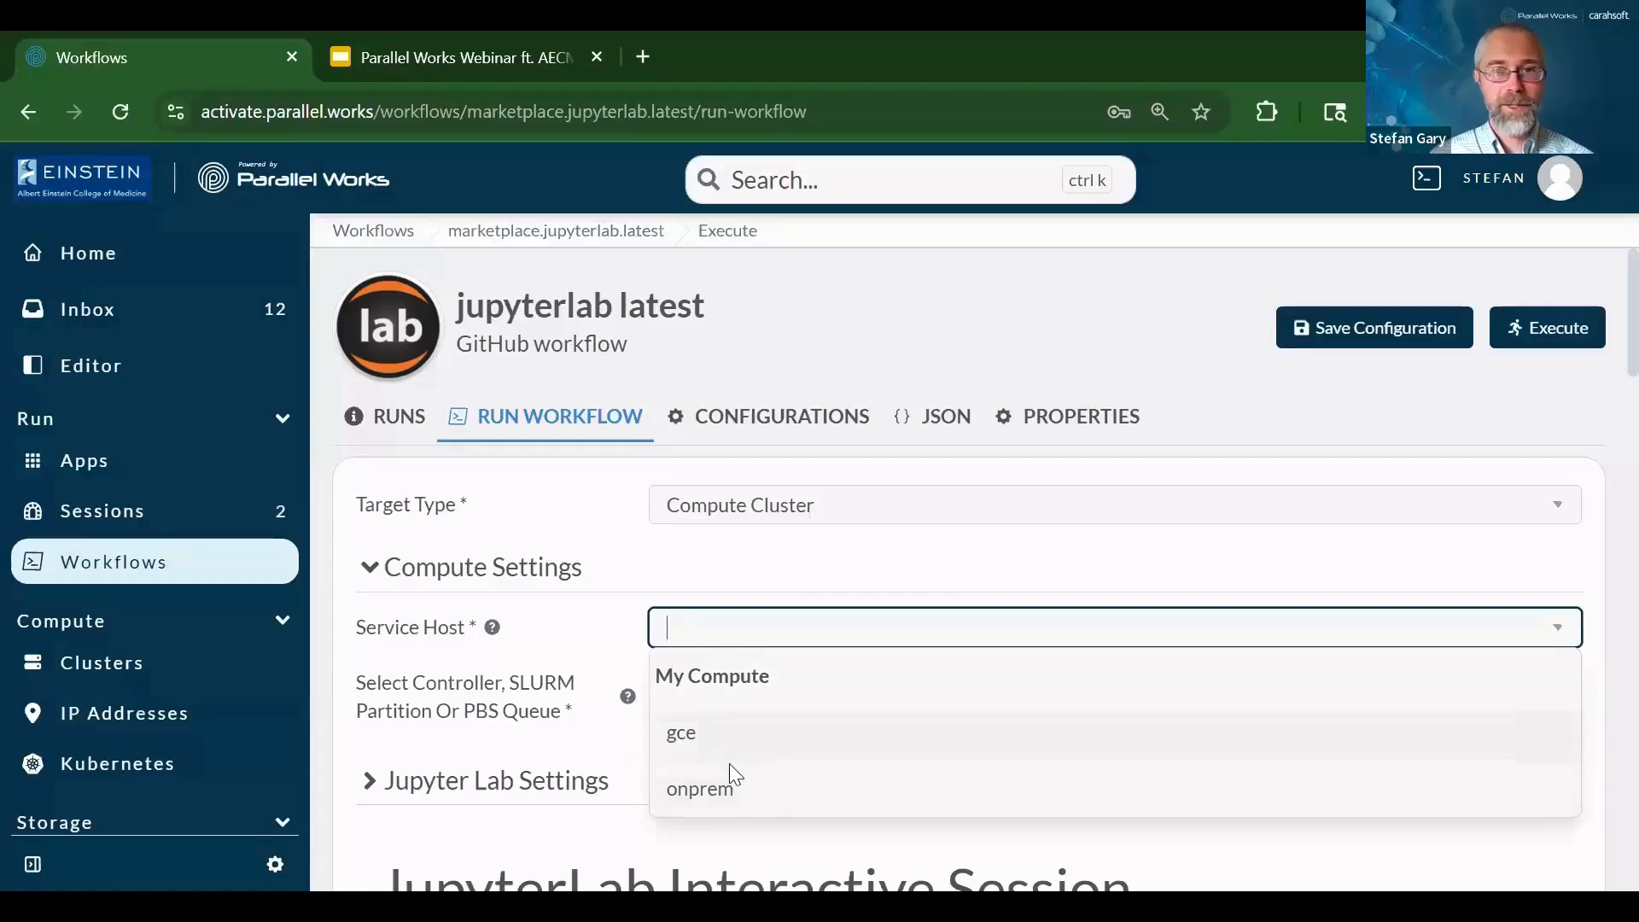
Target the onprem service host with Controller as the scheduler and dismiss the SLURM notice
{"action": "left_click", "coordinate": [707, 796]}
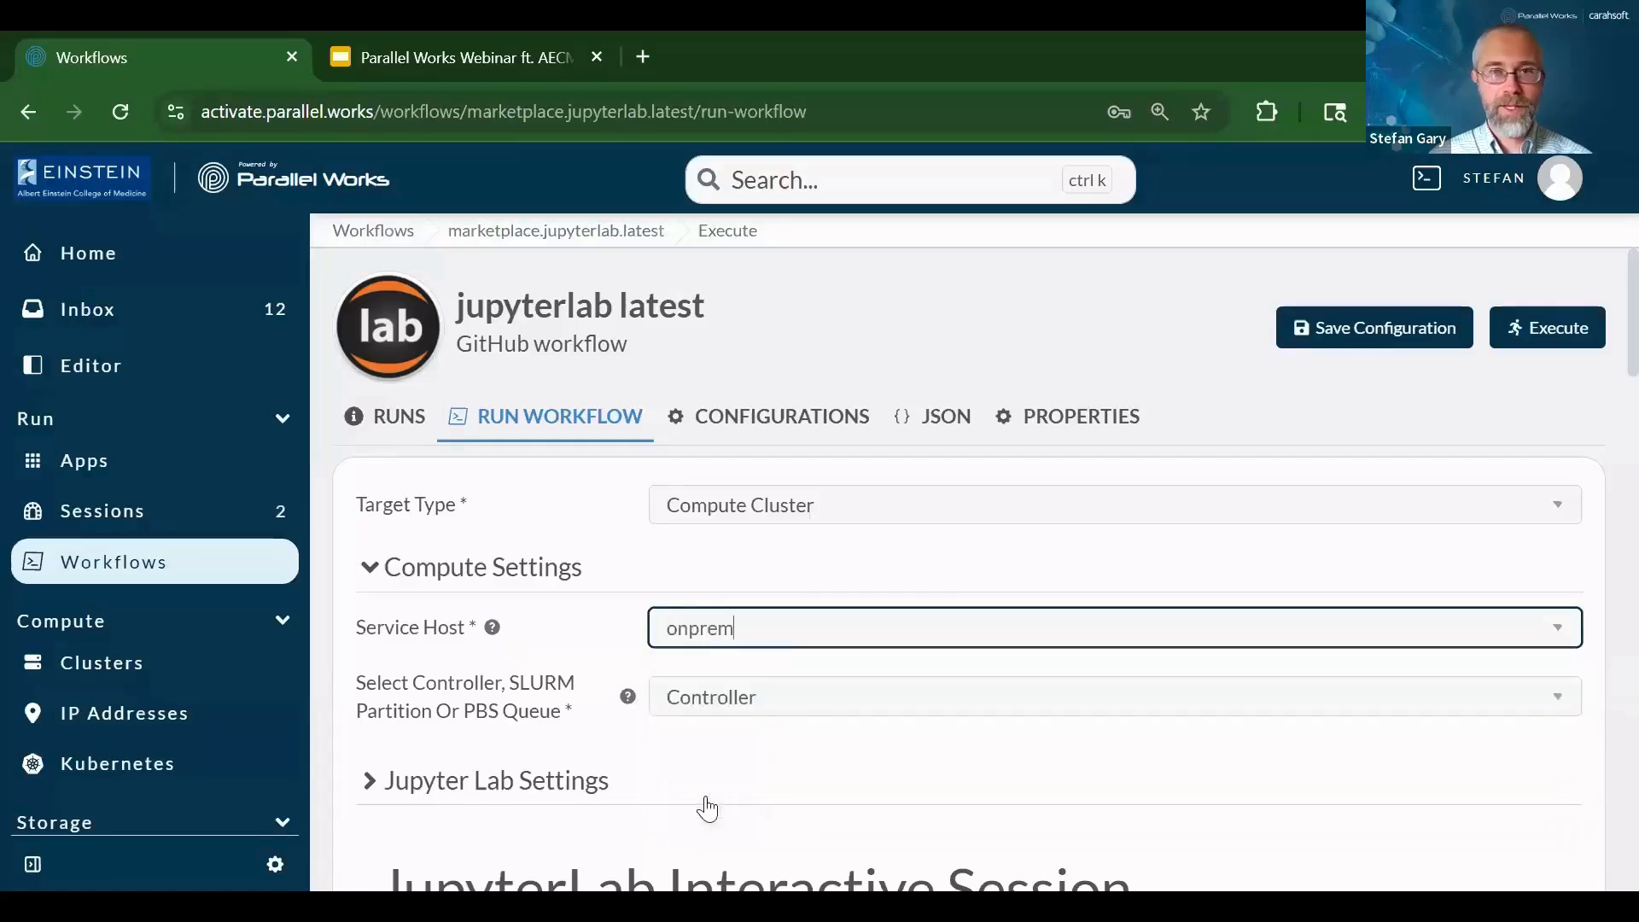
{"action": "left_click", "coordinate": [779, 703]}
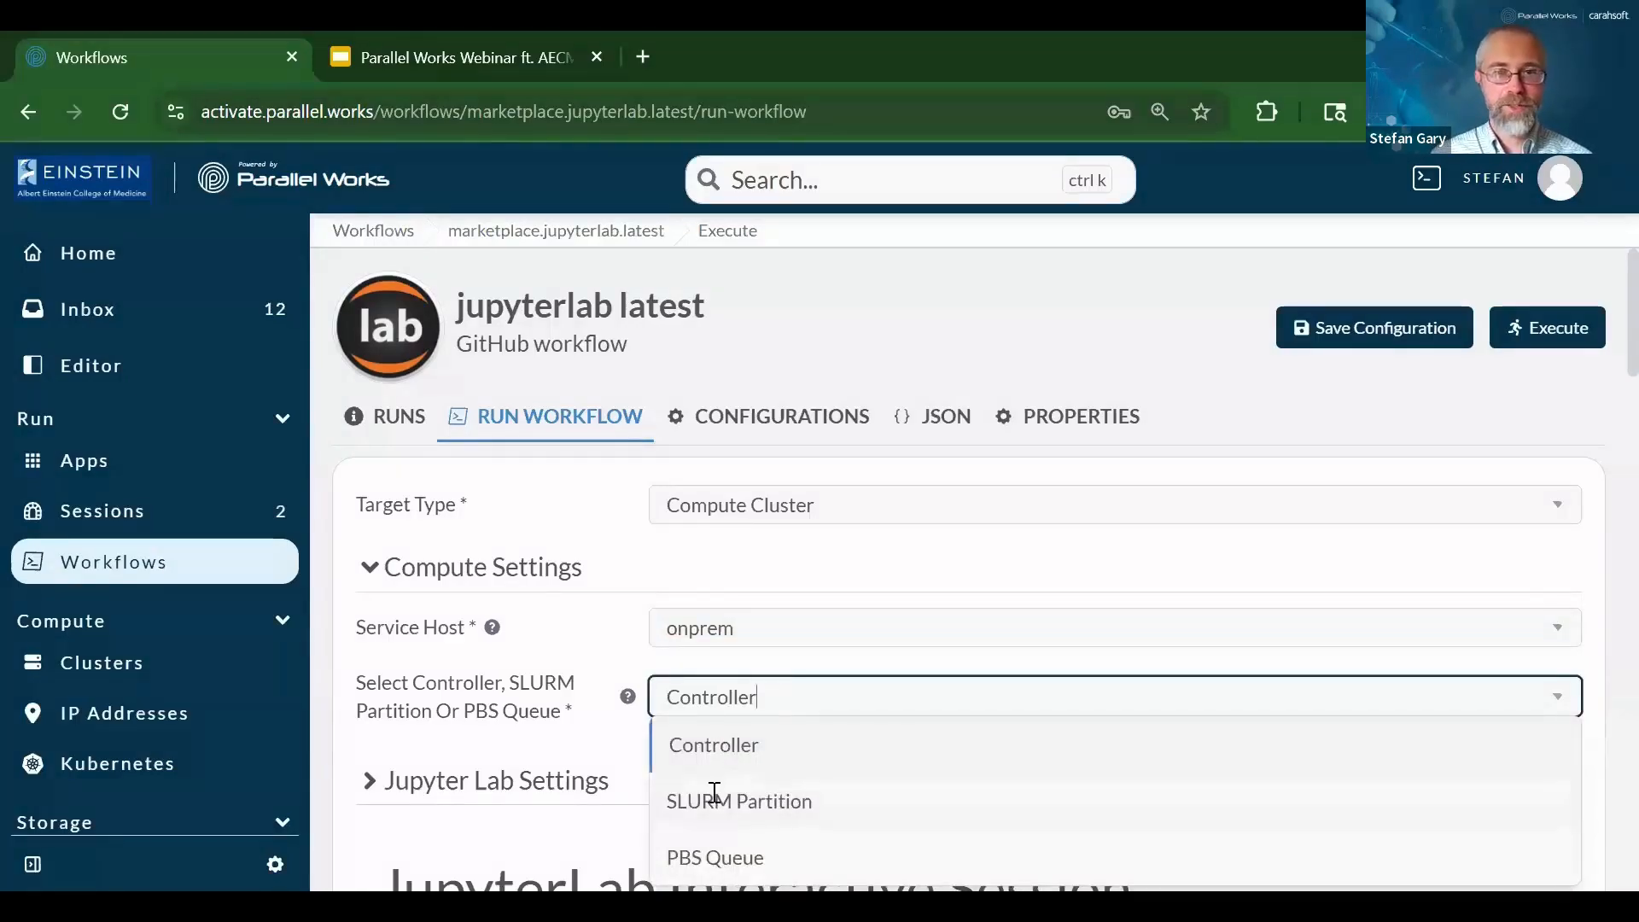
{"action": "left_click", "coordinate": [705, 750]}
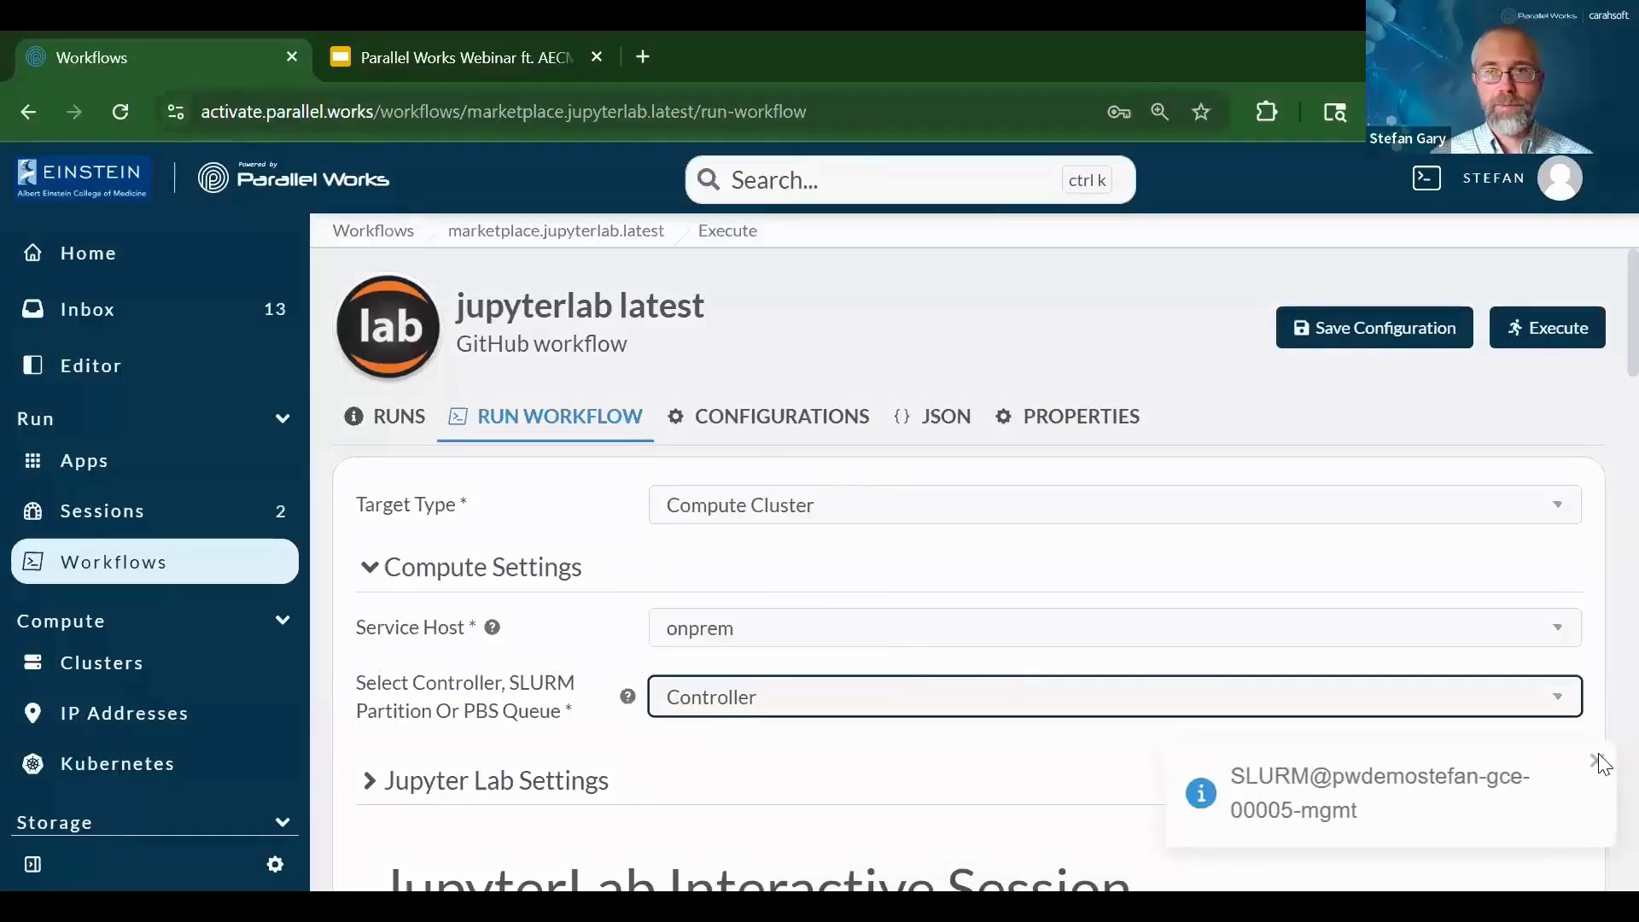
{"action": "left_click", "coordinate": [1596, 761]}
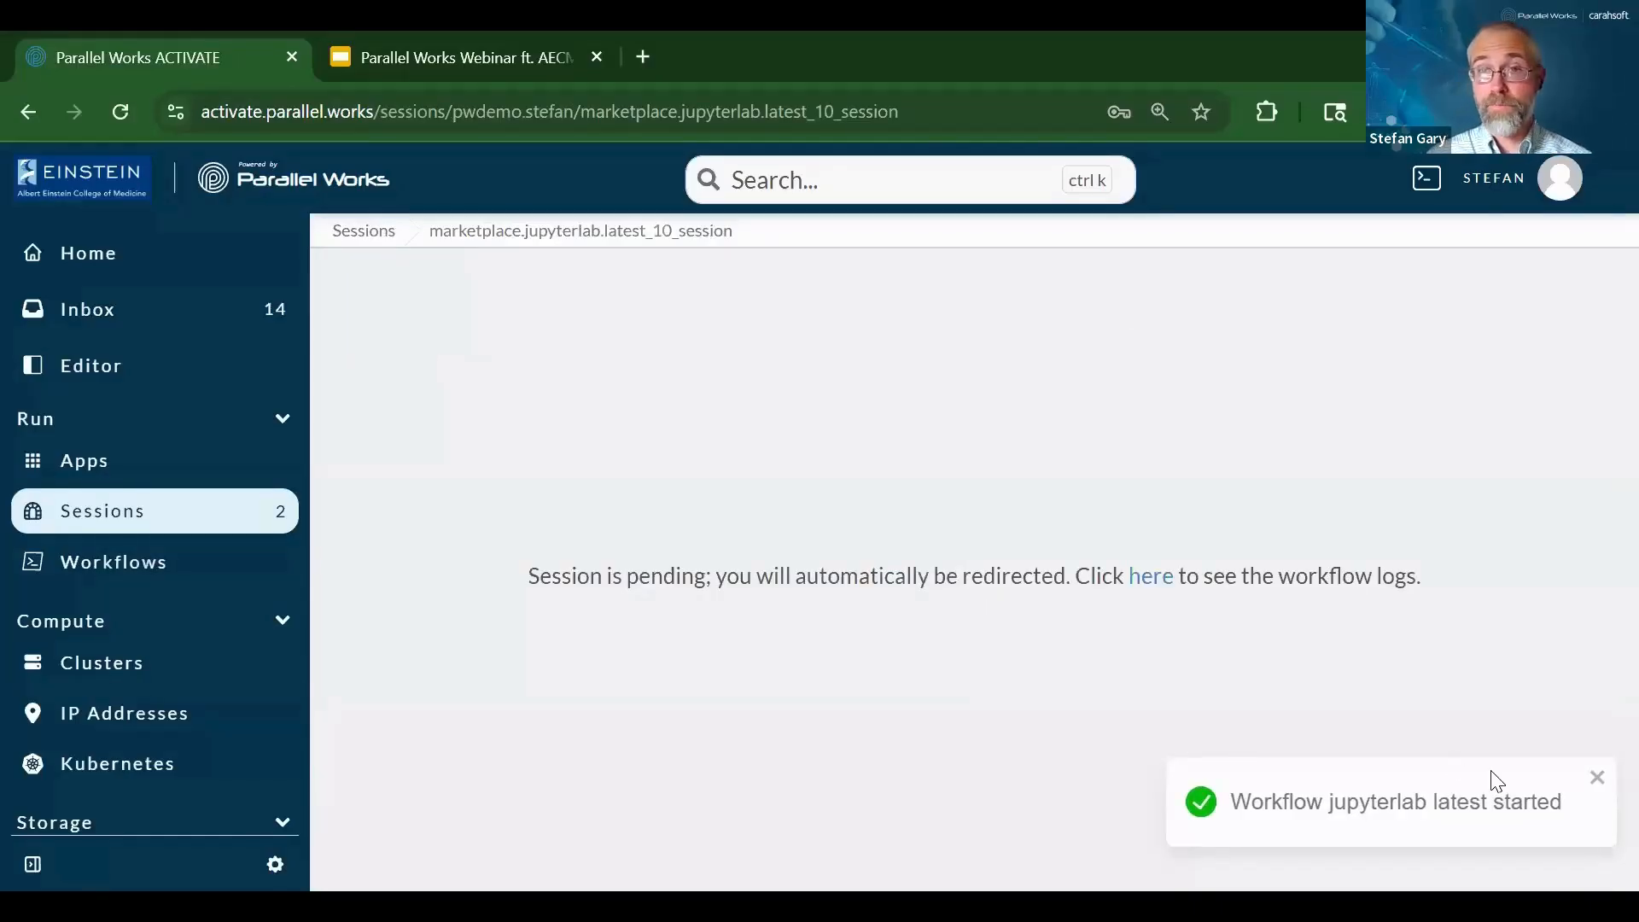
Check the Transfer Files to Controller log under Preprocessing, then close it and return Home
{"action": "left_click", "coordinate": [1596, 777]}
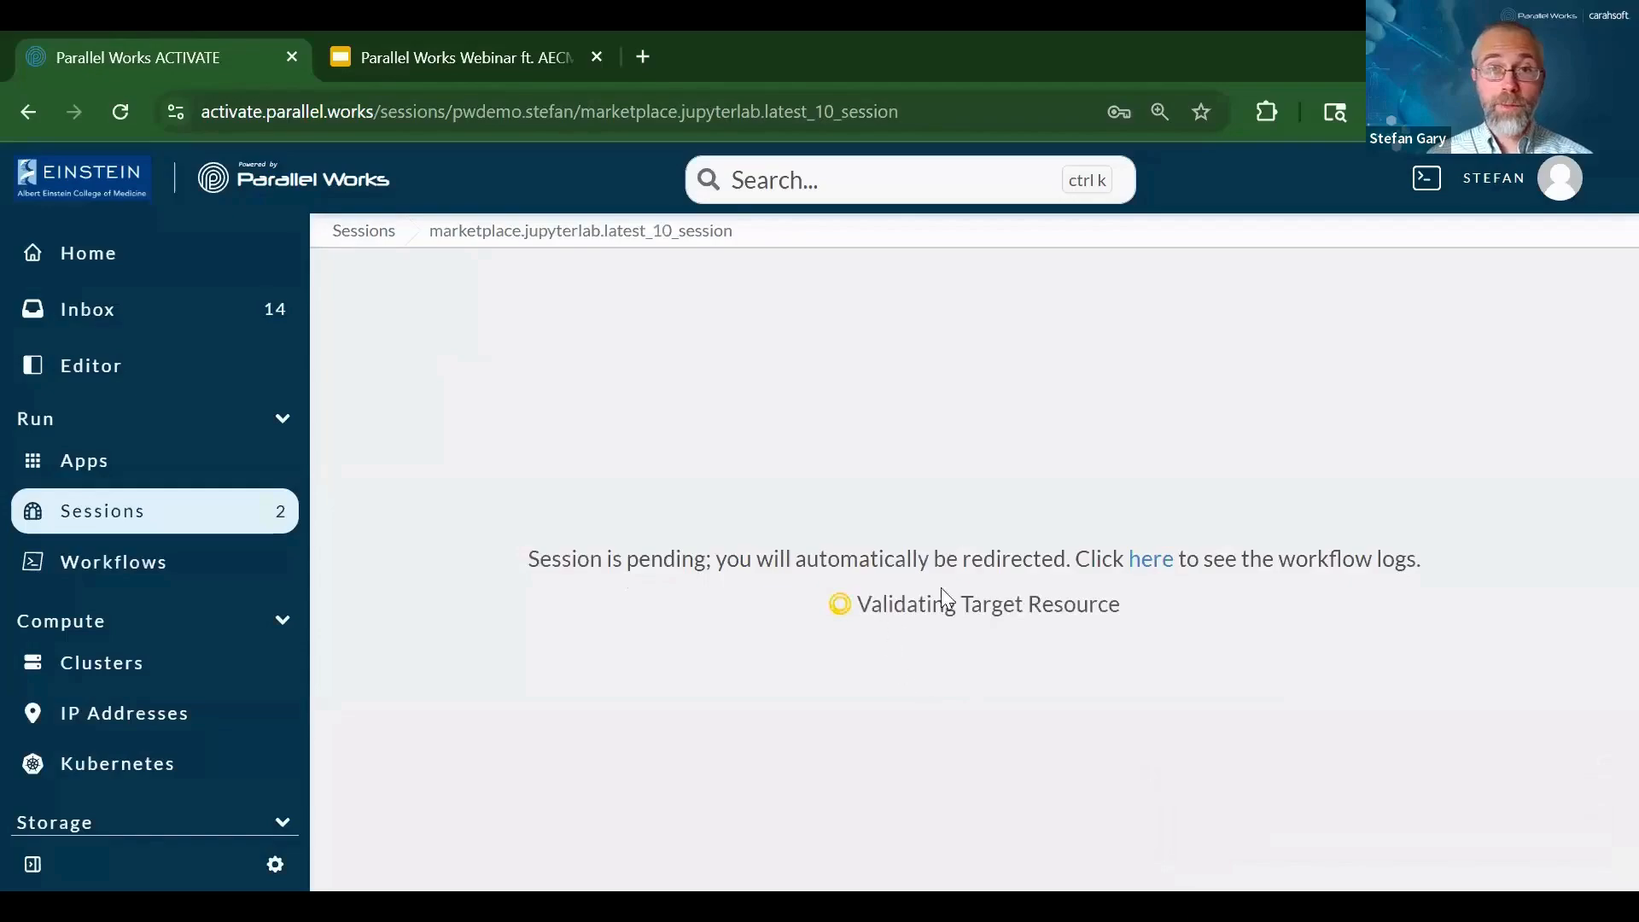
{"action": "left_click", "coordinate": [1150, 543]}
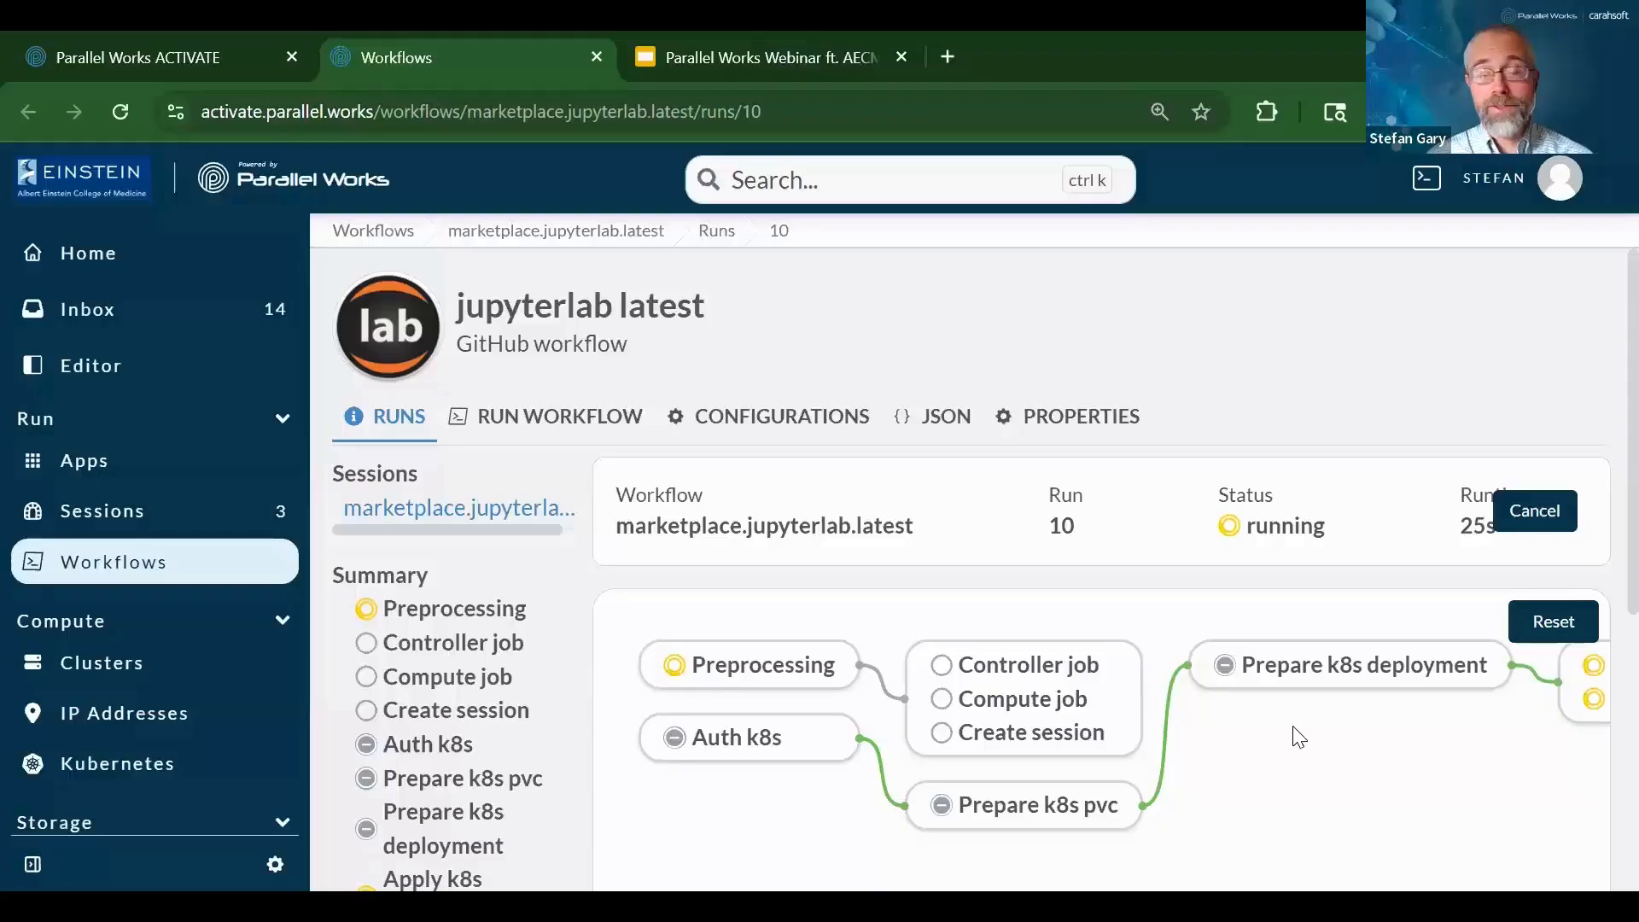
{"action": "left_click", "coordinate": [745, 677]}
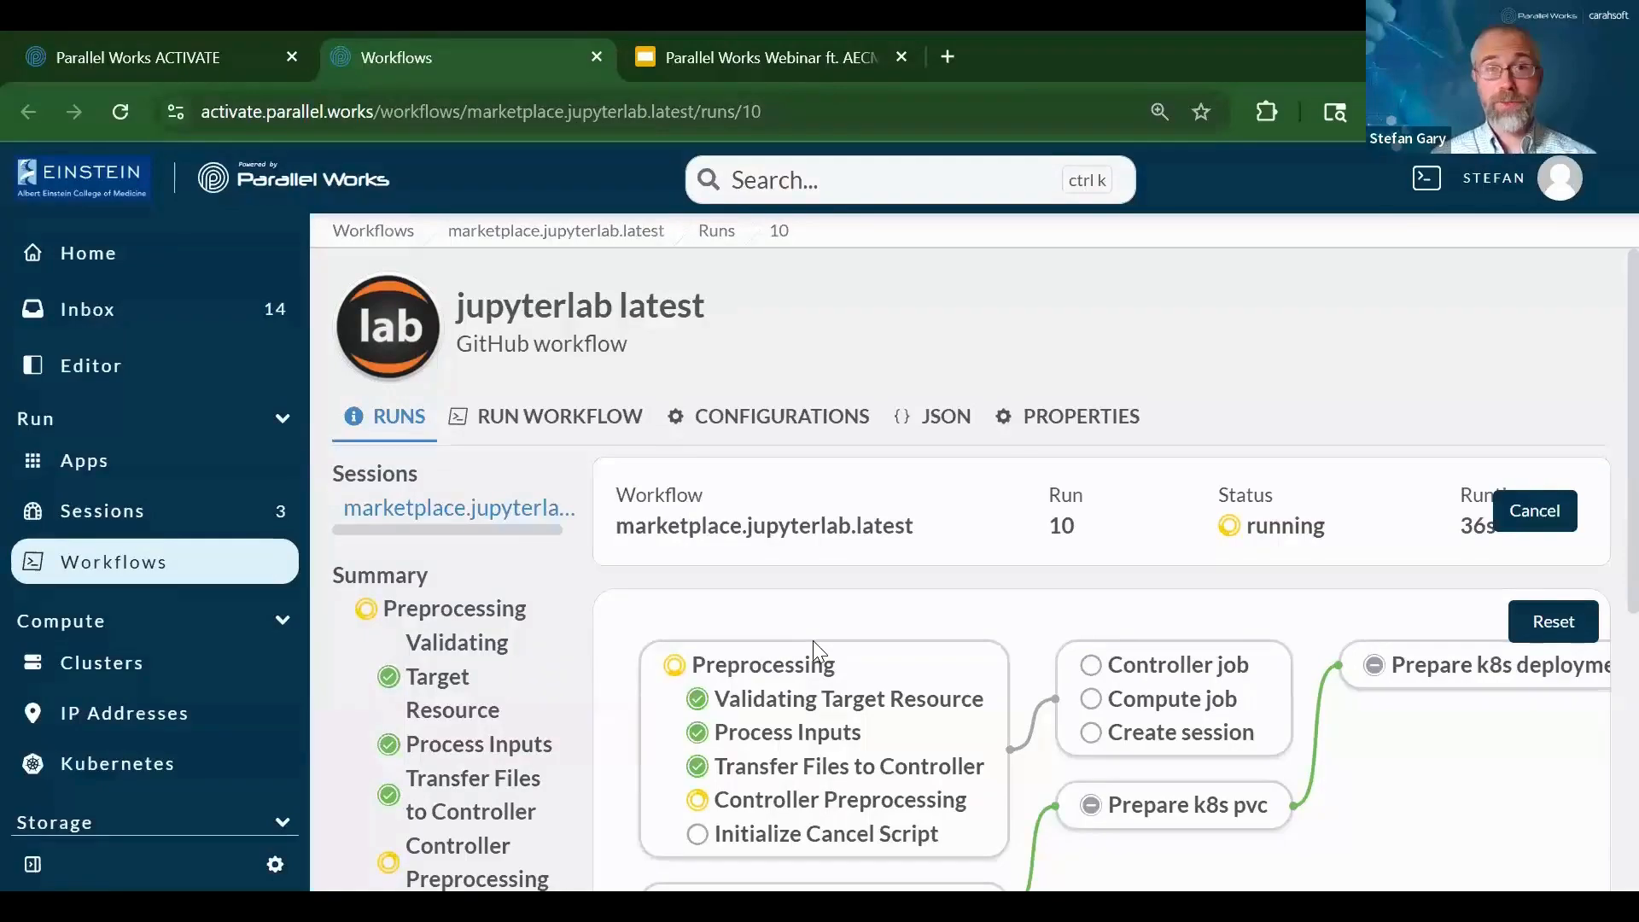
{"action": "left_click", "coordinate": [807, 777]}
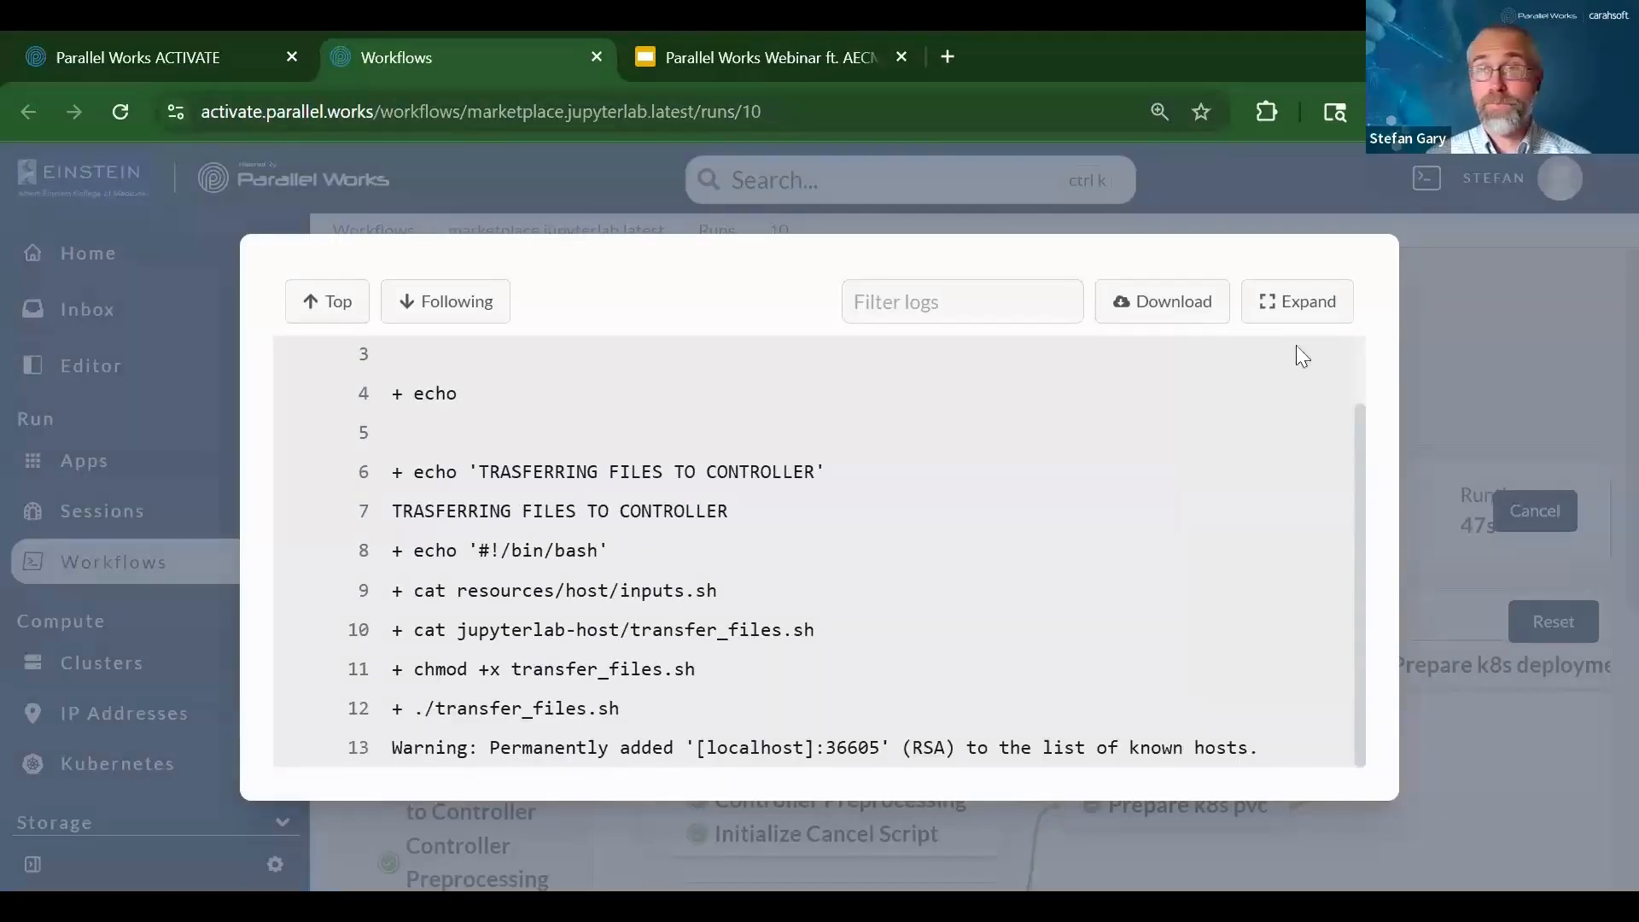
{"action": "left_click", "coordinate": [1437, 368]}
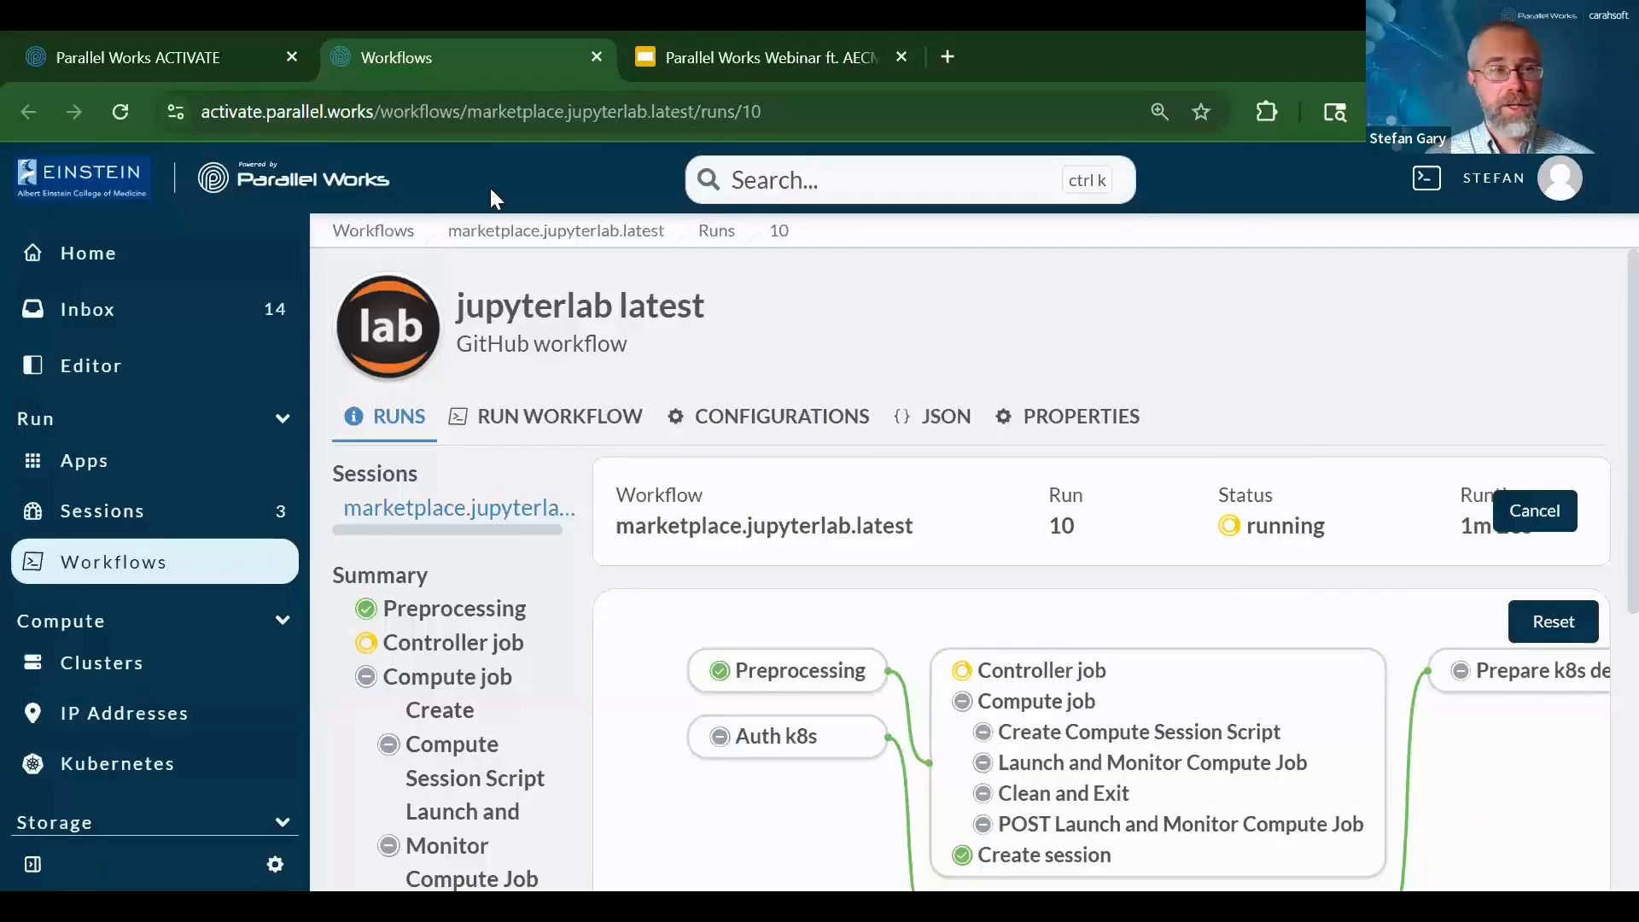
{"action": "left_click", "coordinate": [96, 267]}
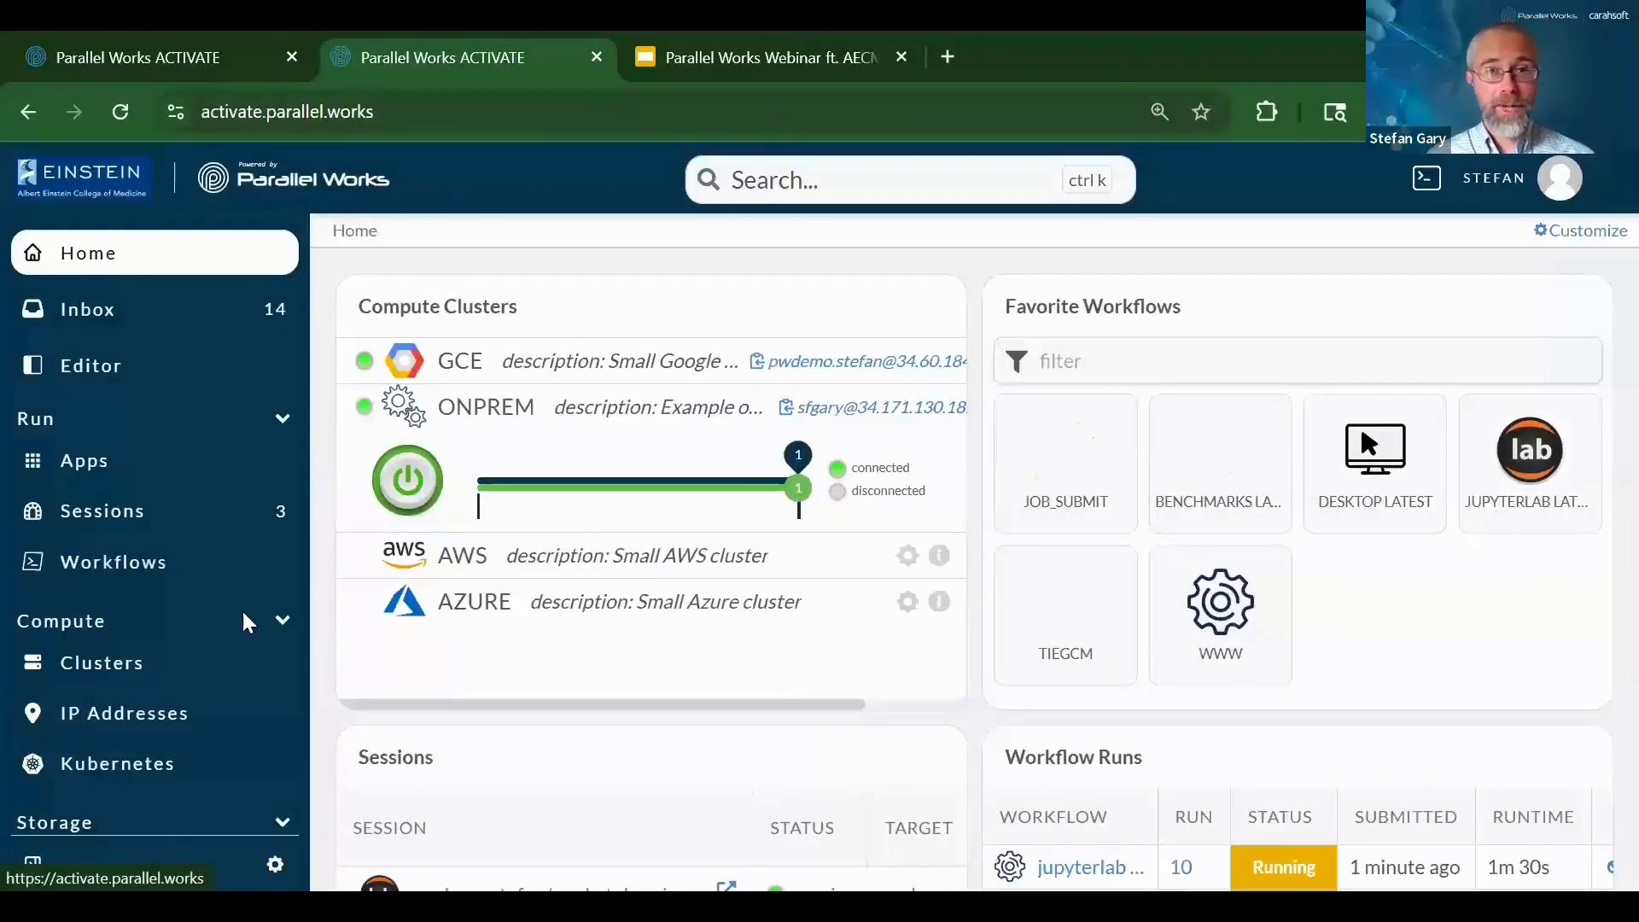
{"action": "scroll", "coordinate": [315, 606], "scroll_direction": "down", "scroll_amount": 3}
{"action": "scroll", "coordinate": [314, 607], "scroll_direction": "down", "scroll_amount": 1}
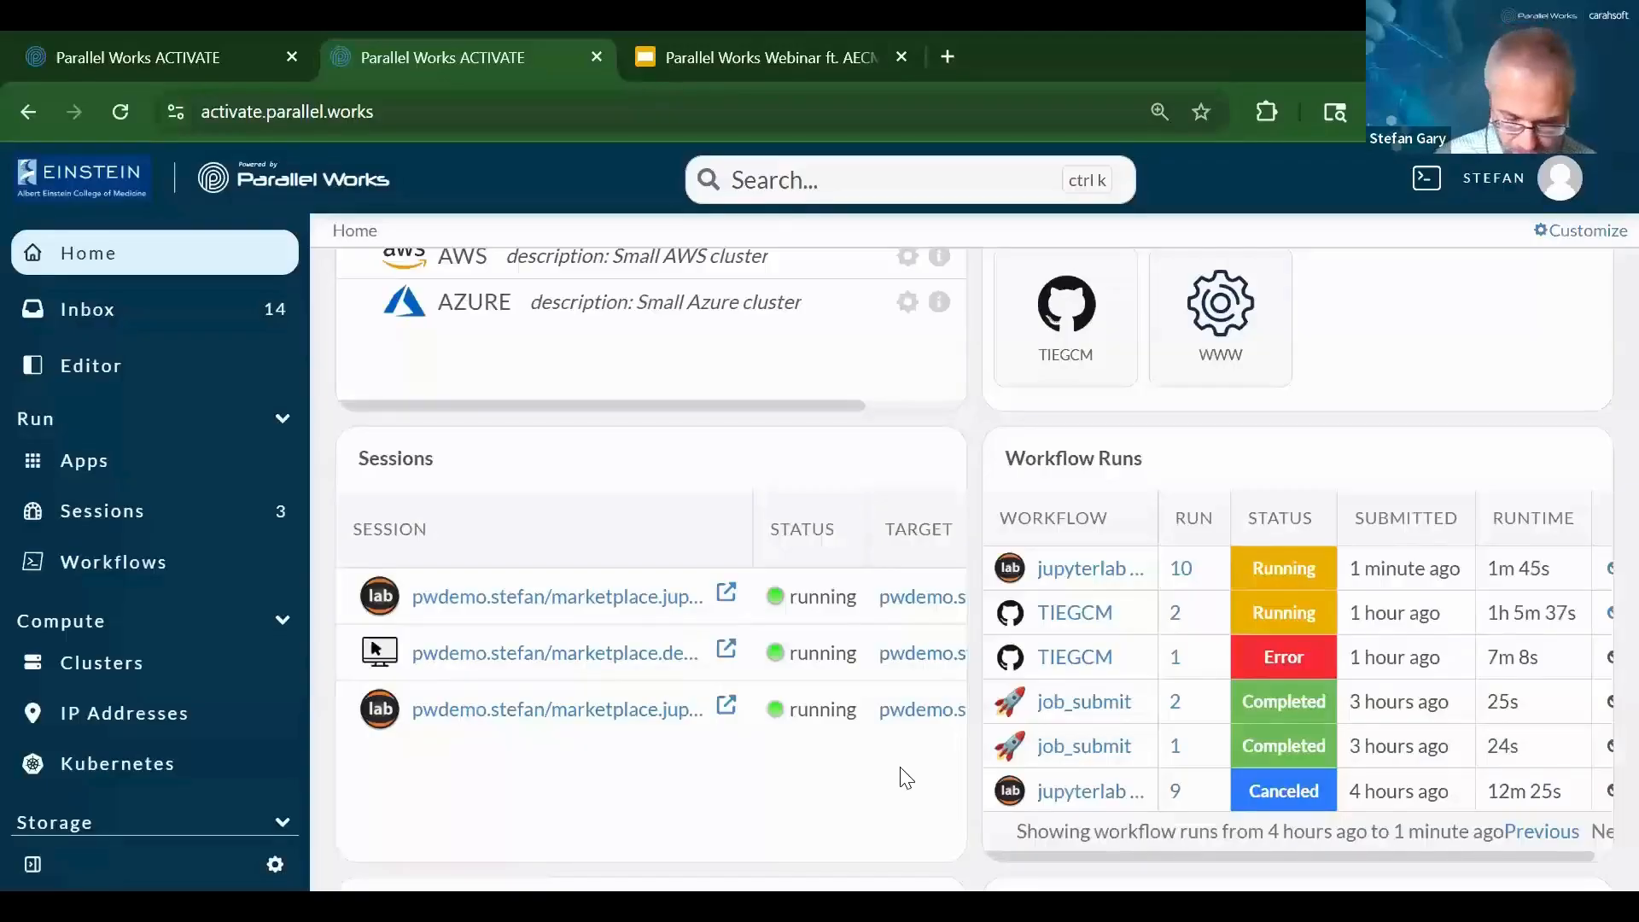
{"action": "key", "text": "ctrl+minus"}
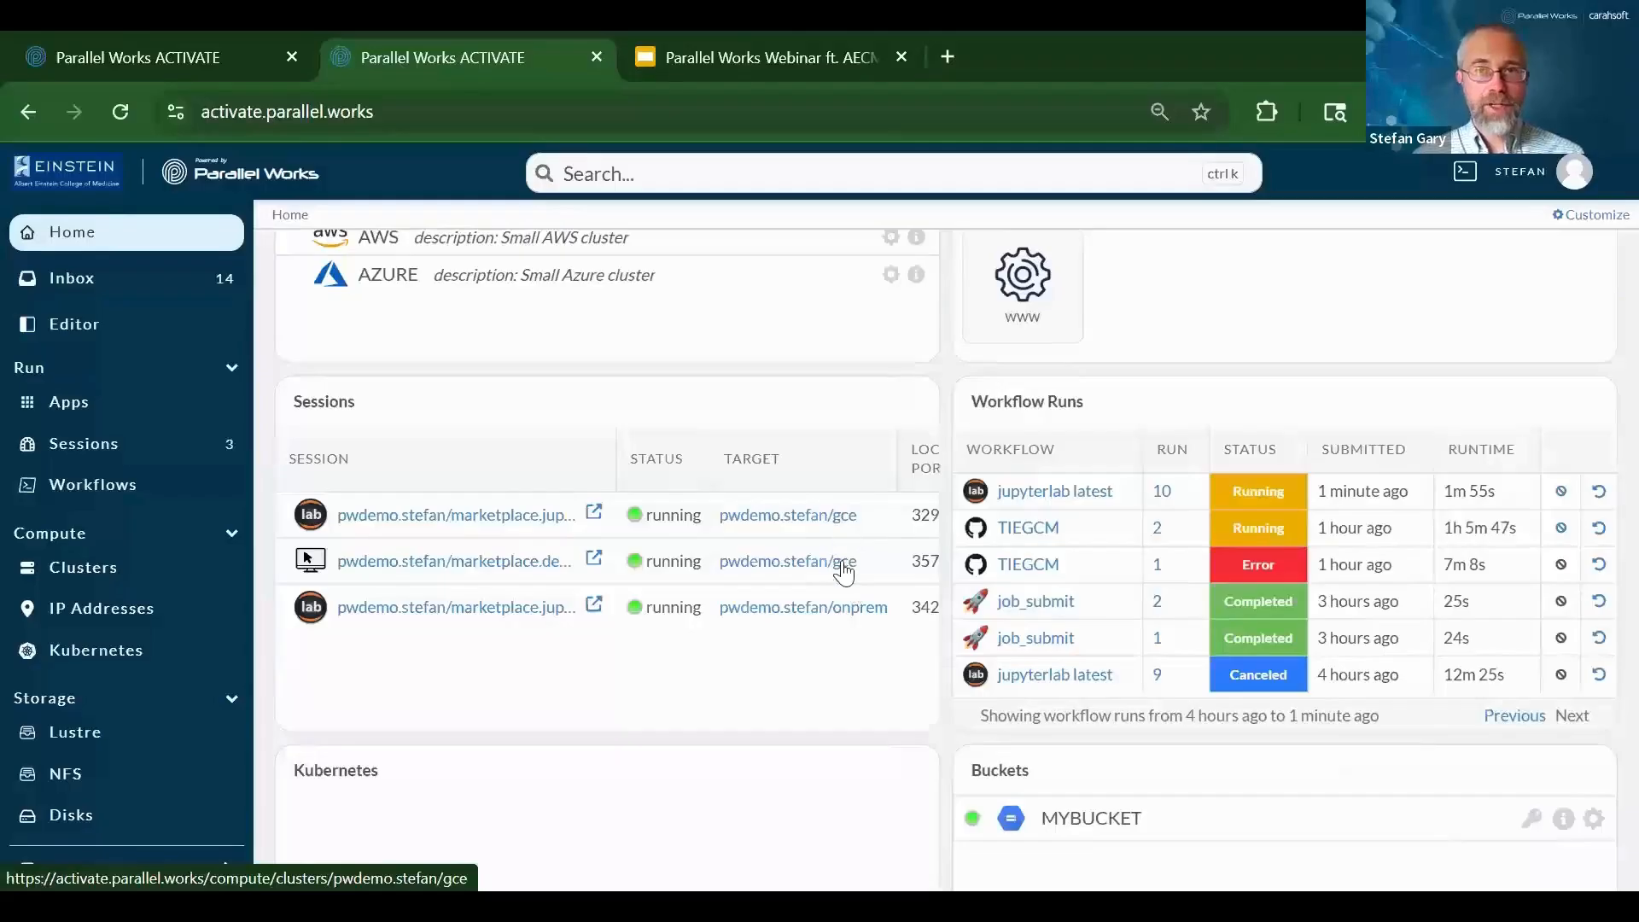
{"action": "scroll", "coordinate": [792, 516], "scroll_direction": "up", "scroll_amount": 3}
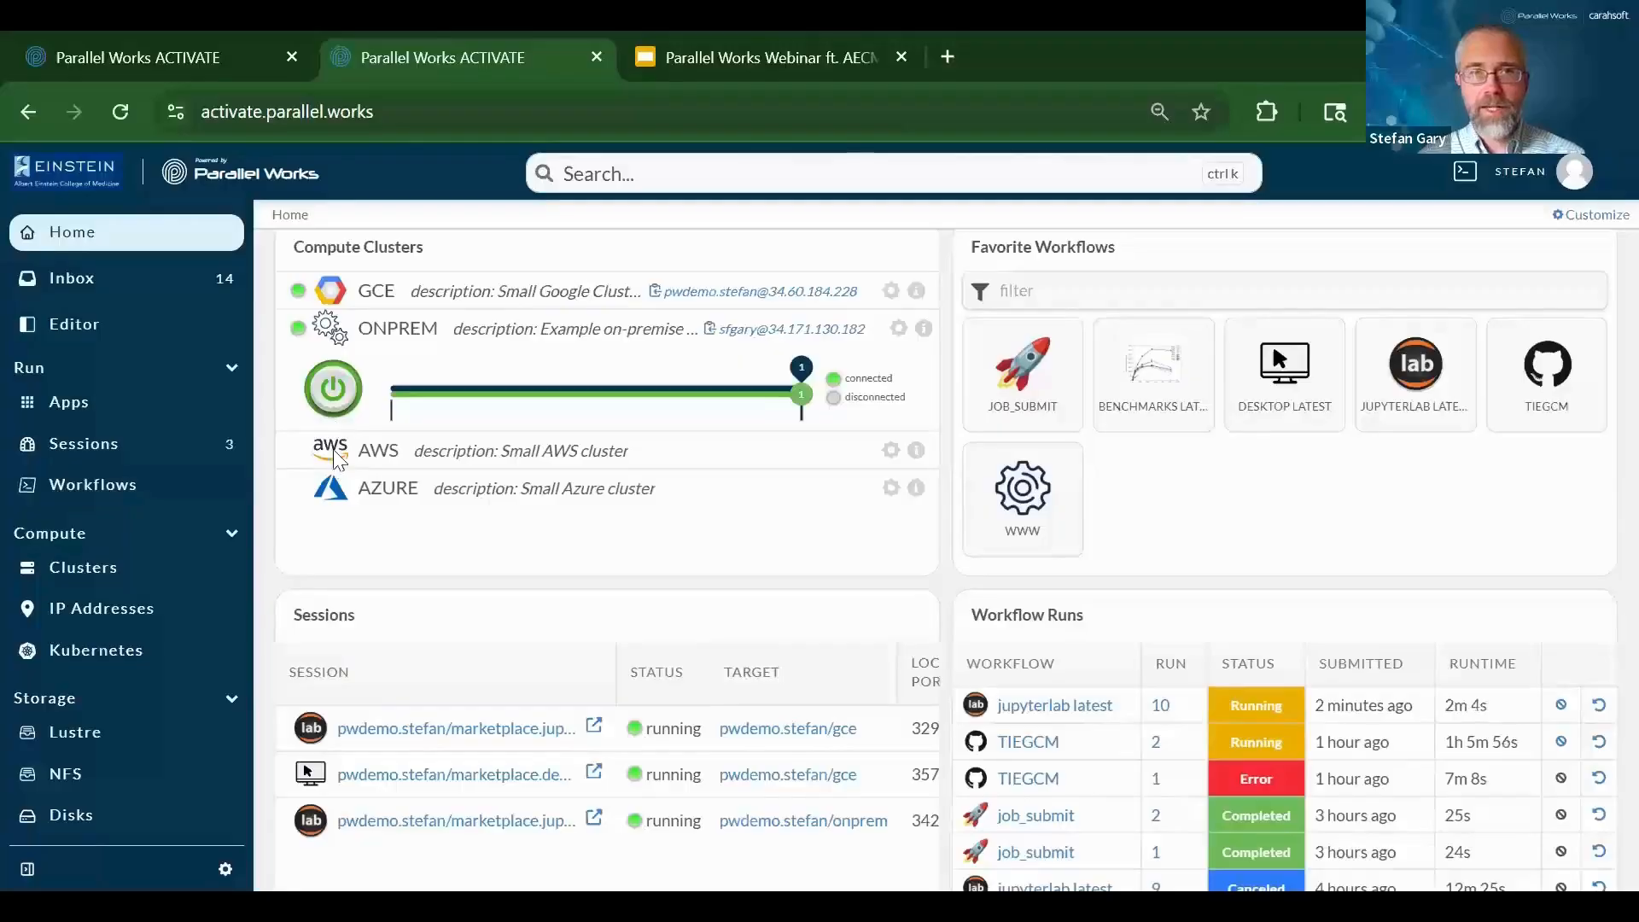
{"action": "scroll", "coordinate": [834, 611], "scroll_direction": "down", "scroll_amount": 1}
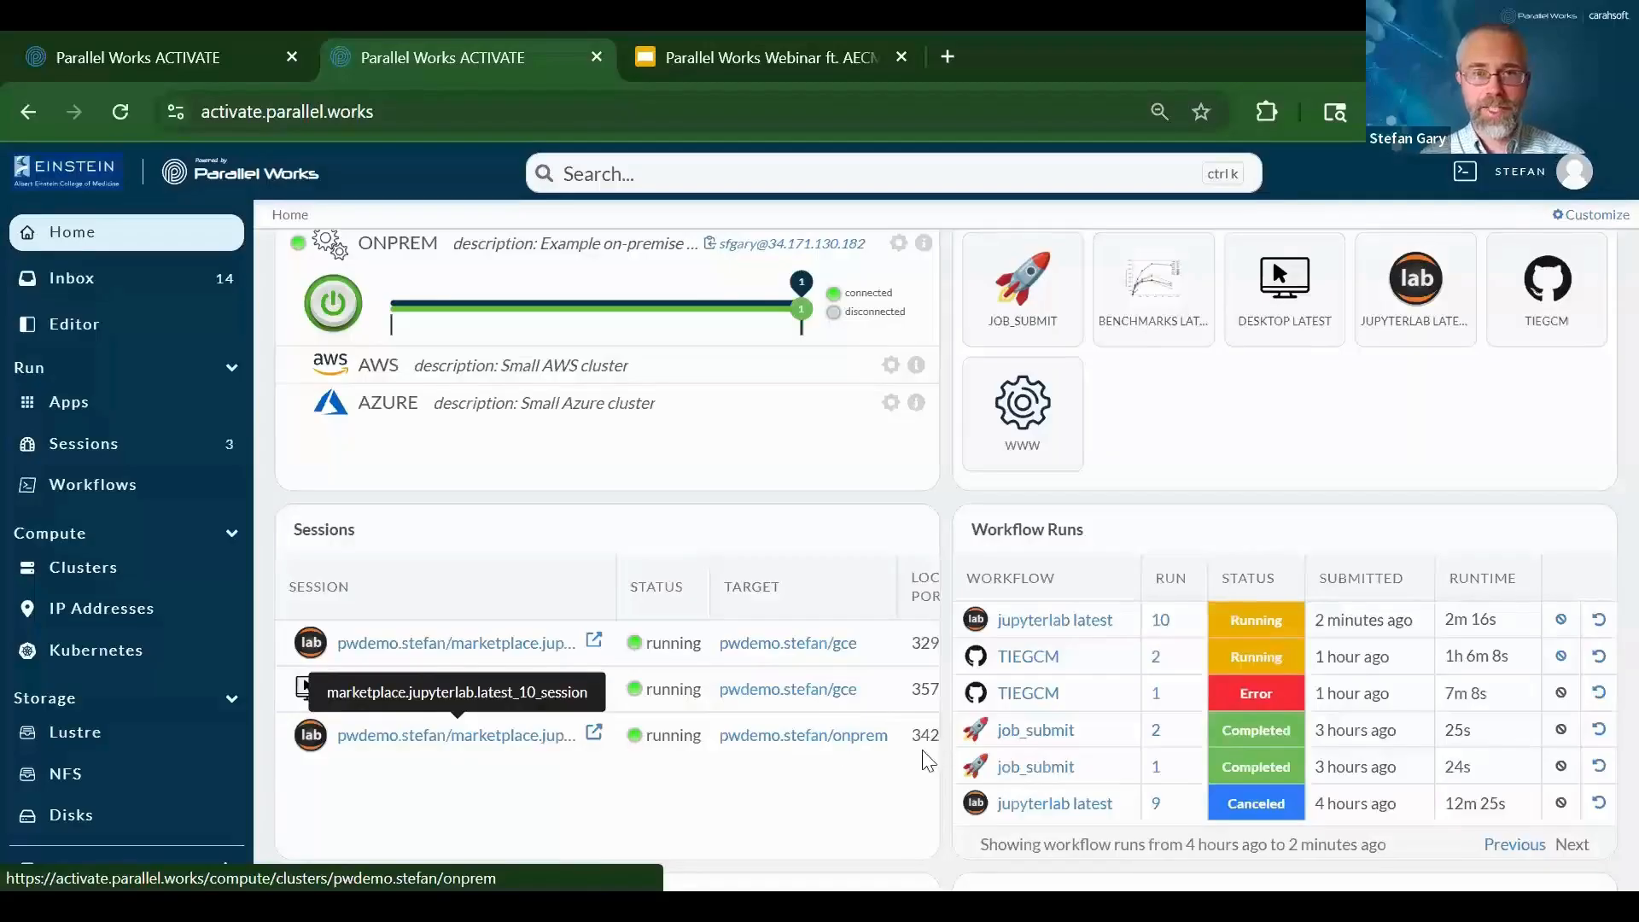
Open the third JupyterLab session, create a Python 3 notebook, and run !hostname
{"action": "left_click", "coordinate": [391, 740]}
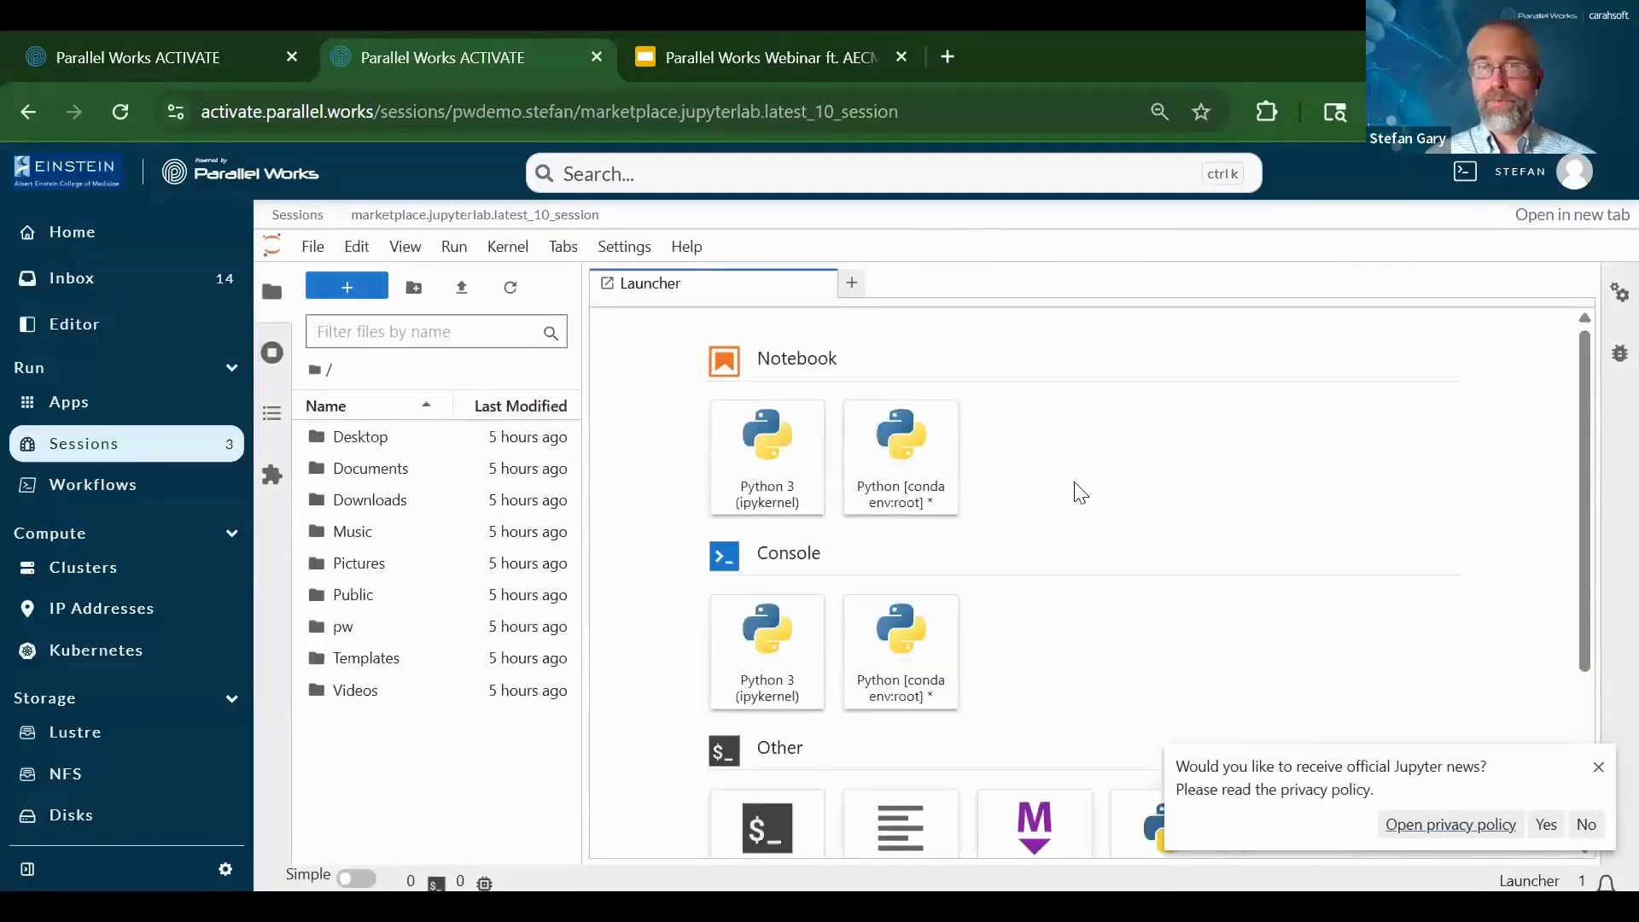
{"action": "left_click", "coordinate": [762, 475]}
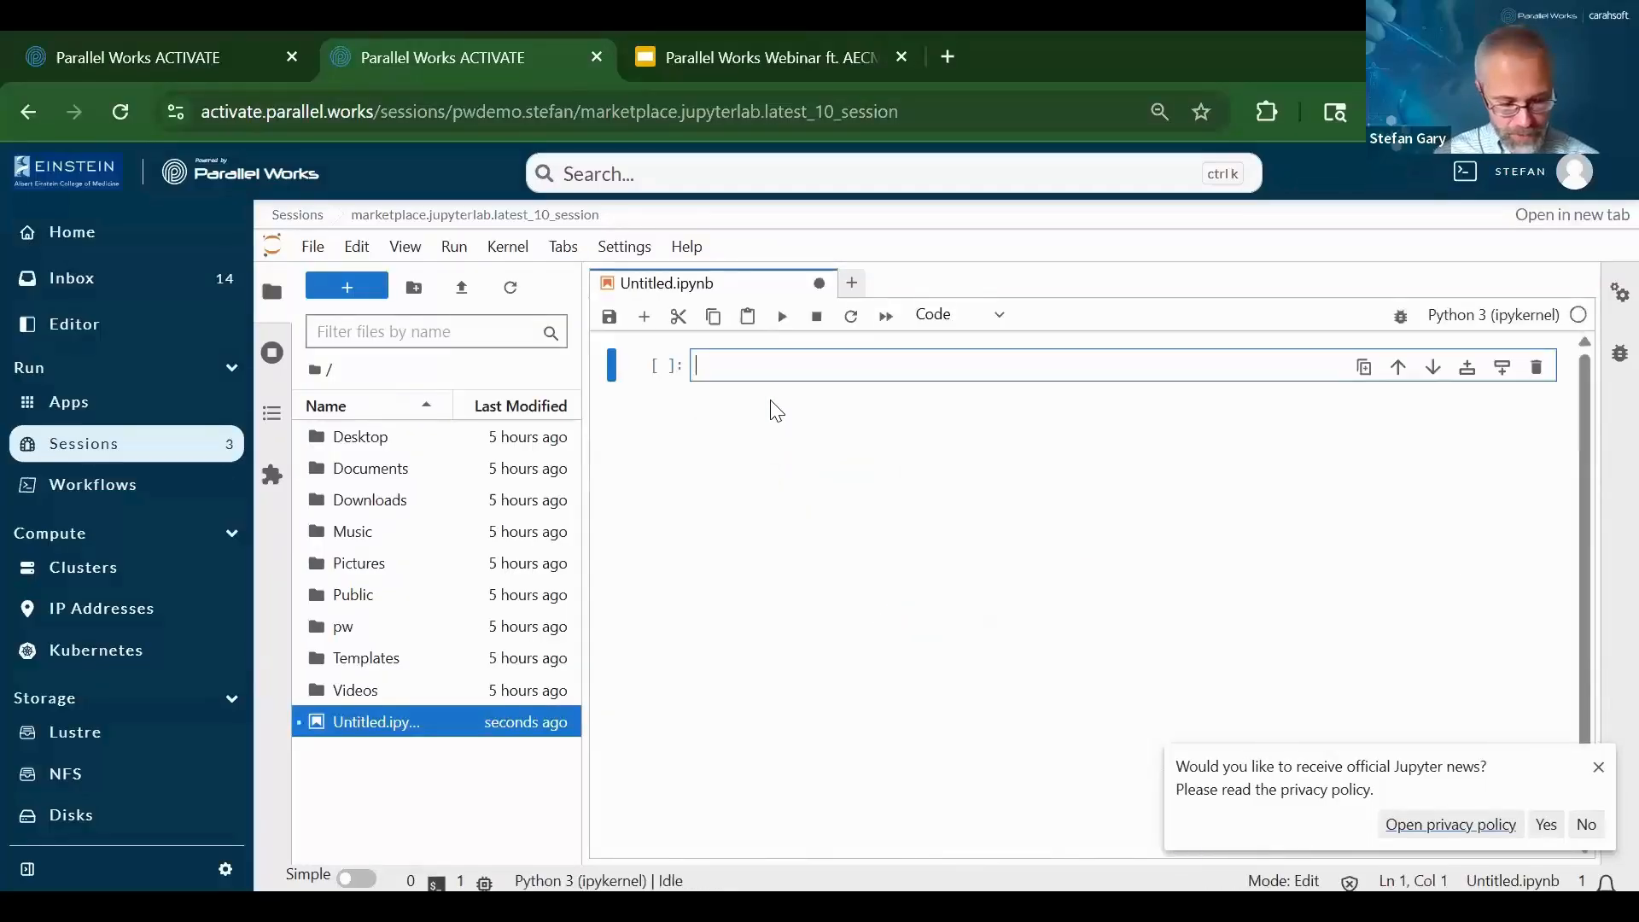
{"action": "type", "text": "!hostname"}
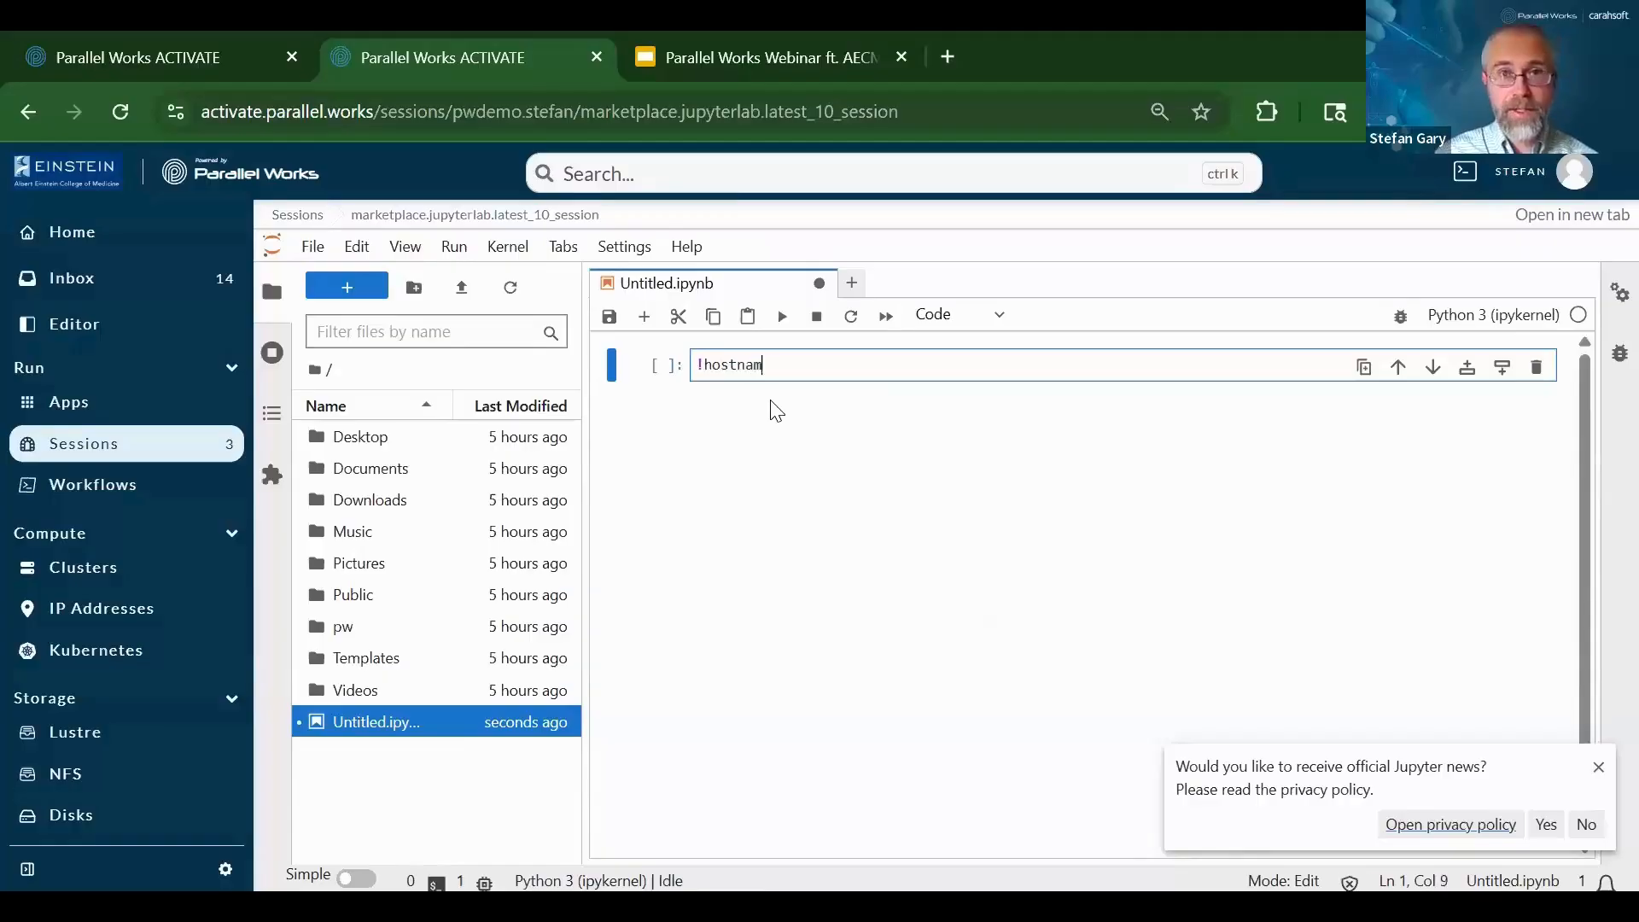
{"action": "left_click", "coordinate": [782, 317]}
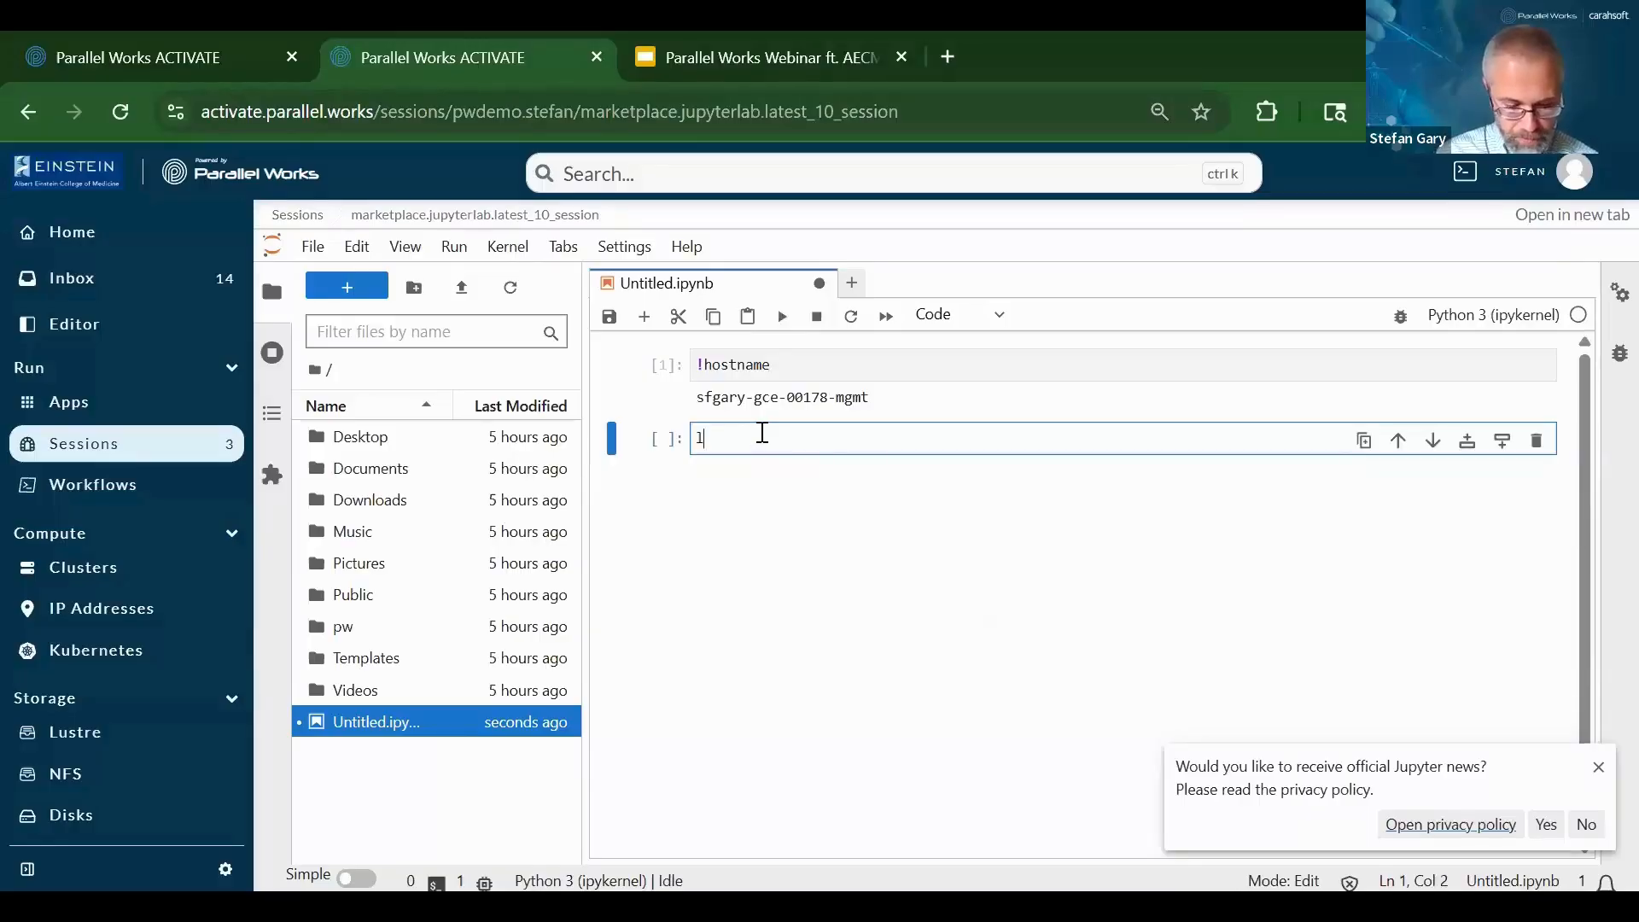
Run a loop printing each item of mylist (1, 2, 3) and save the notebook
{"action": "type", "text": "mylist= "}
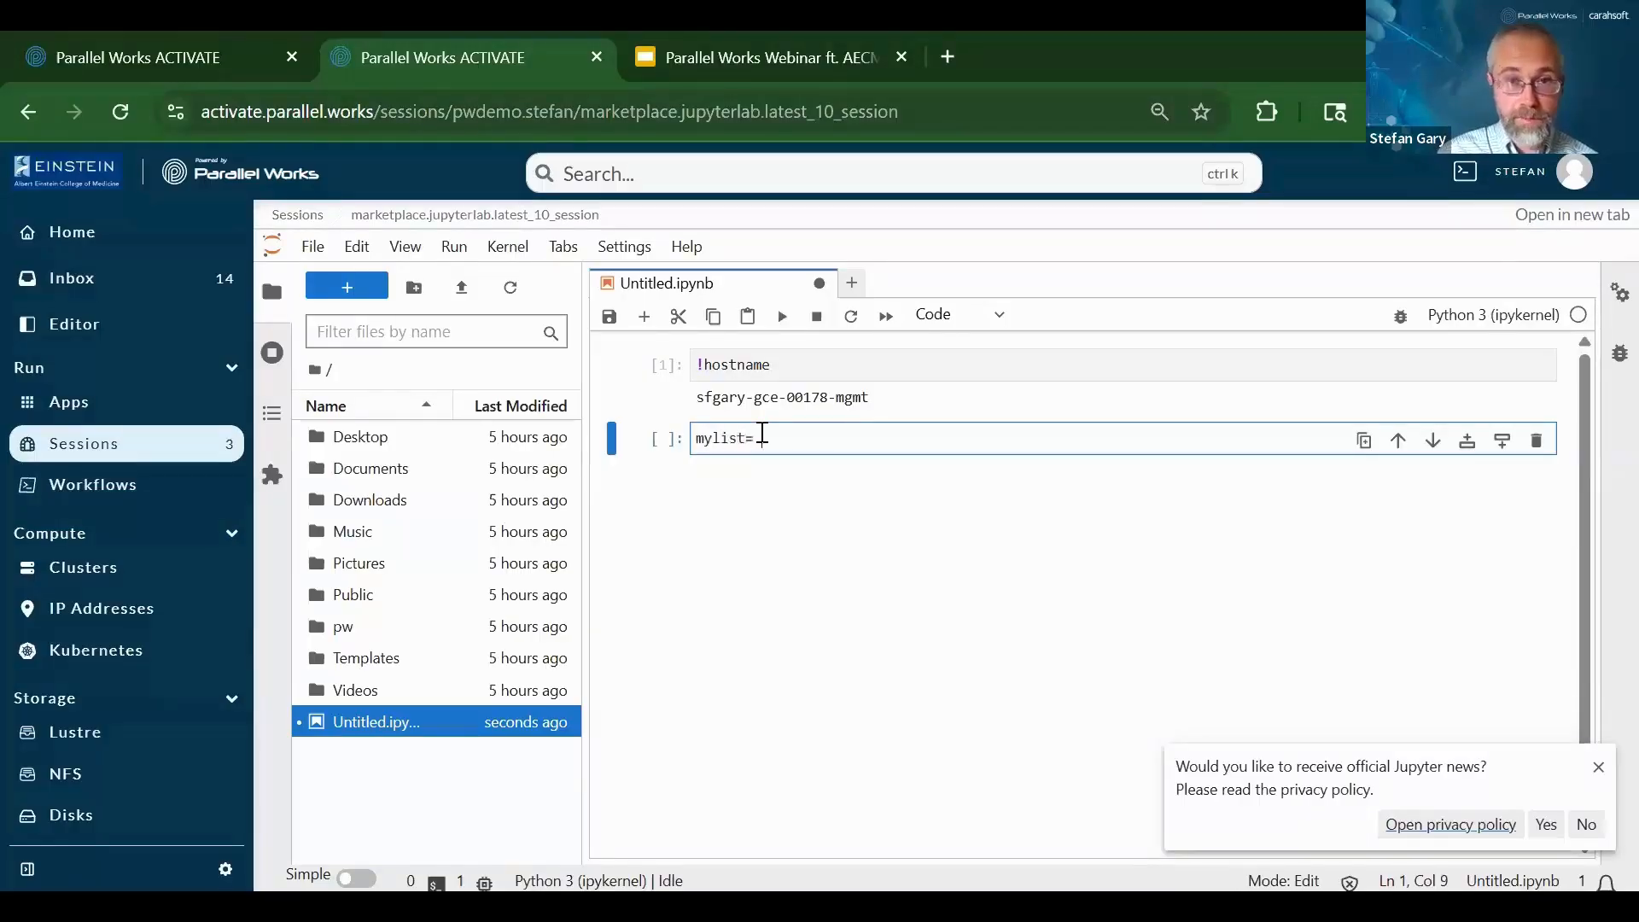
{"action": "type", "text": "1,2,3]"}
{"action": "key", "text": "Return"}
{"action": "type", "text": "for item in mylist:"}
{"action": "key", "text": "Return"}
{"action": "type", "text": "print"}
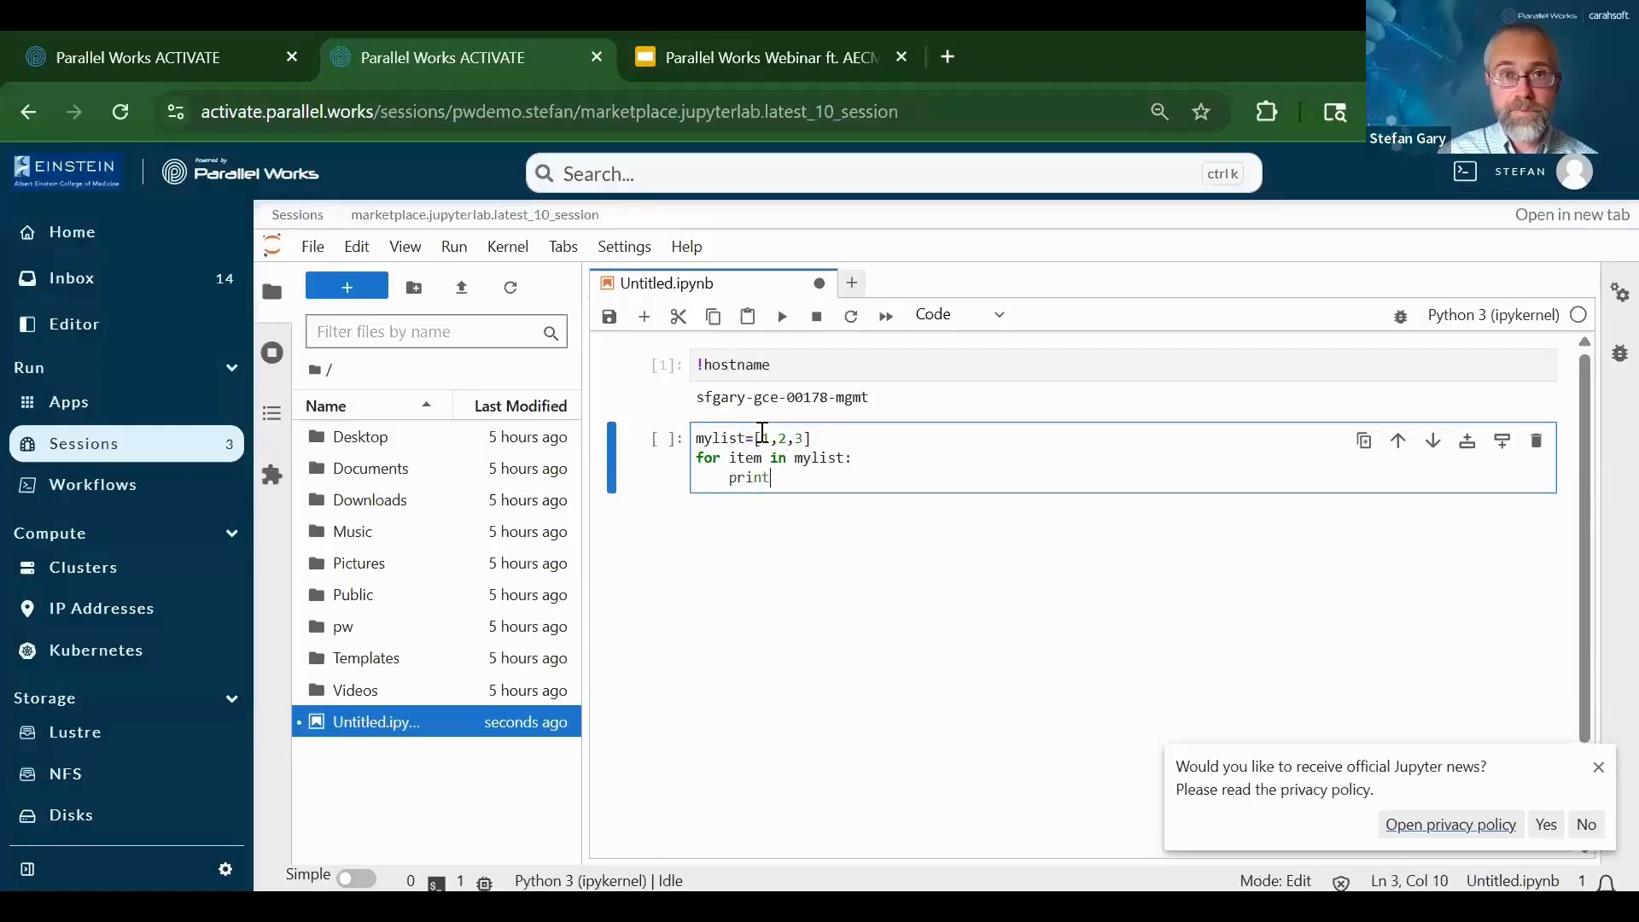
{"action": "type", "text": "(item)"}
{"action": "key", "text": "Return"}
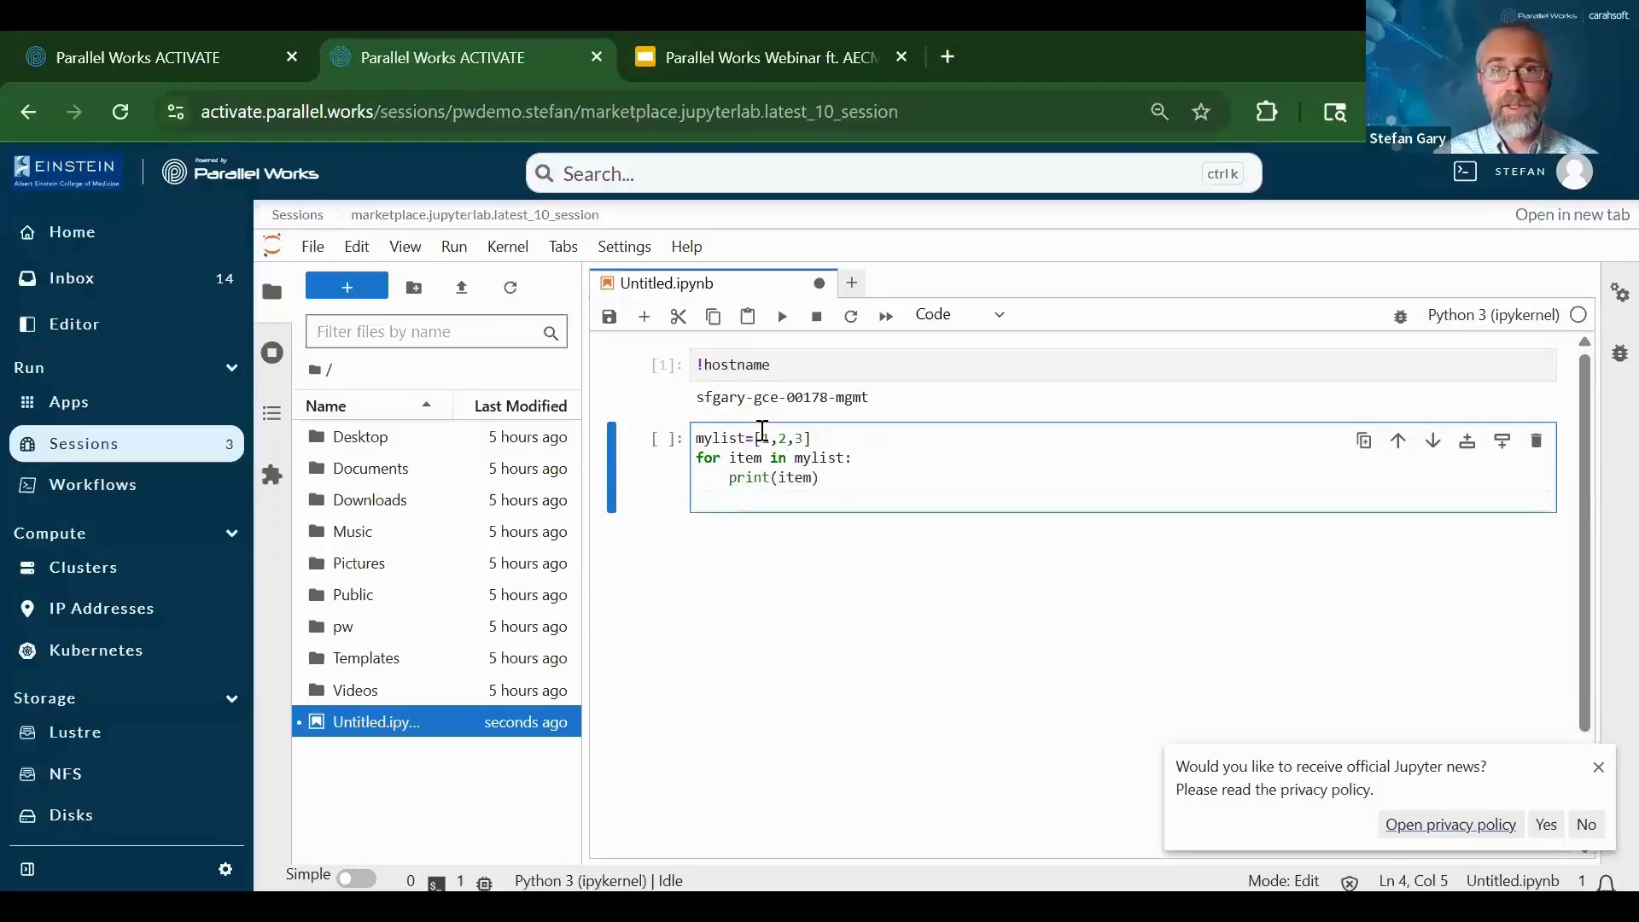
{"action": "left_click", "coordinate": [782, 317]}
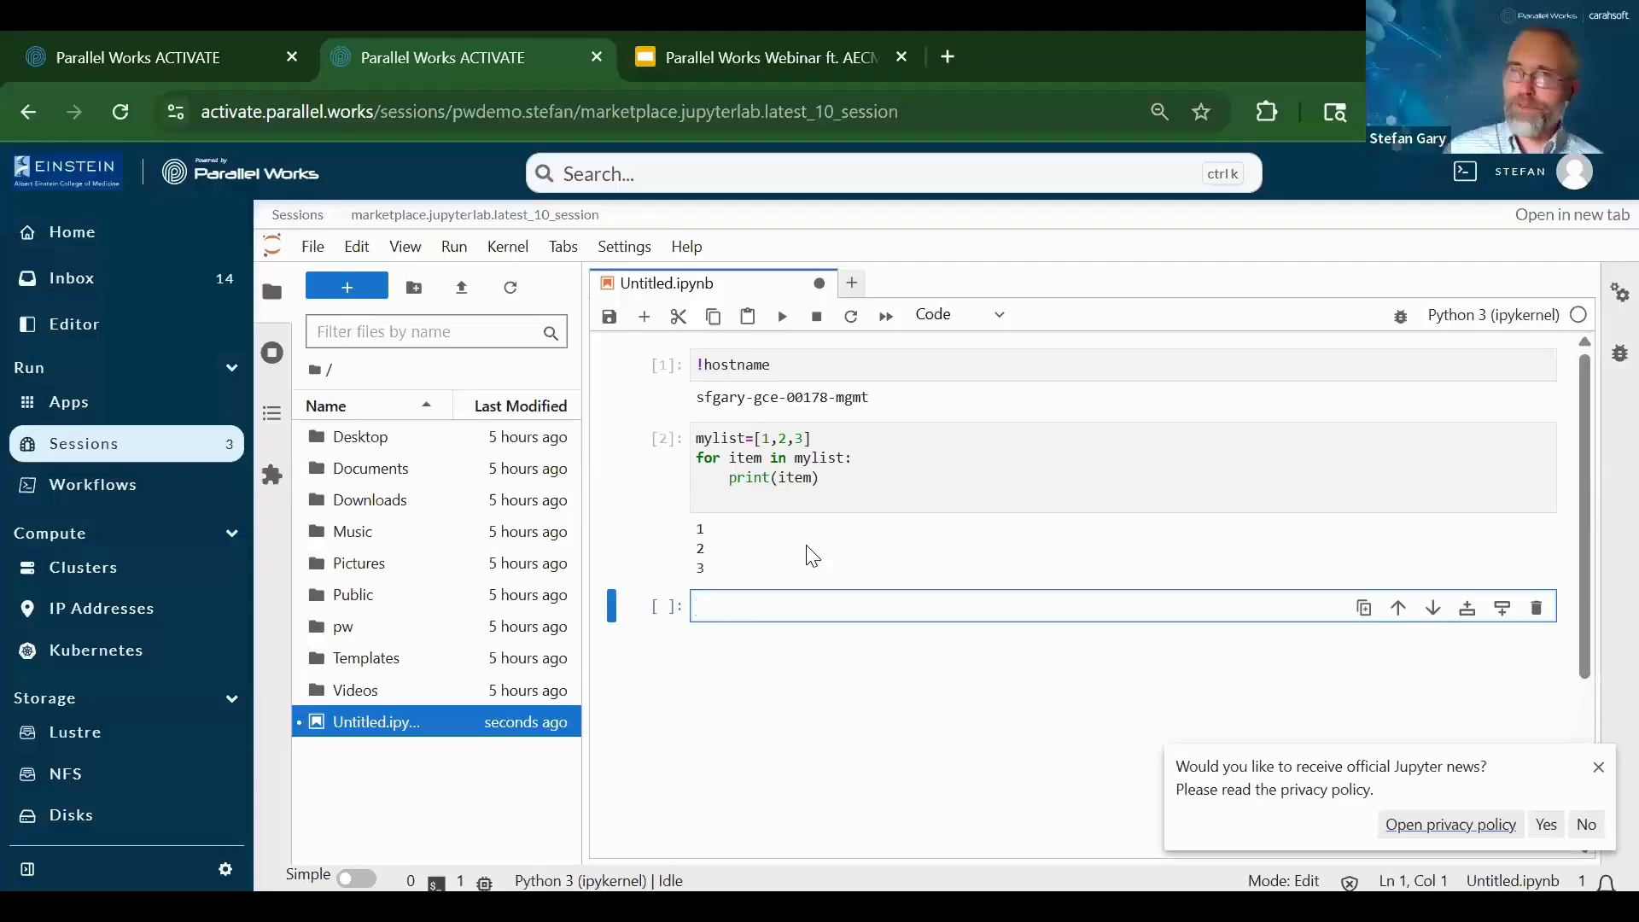
{"action": "left_click", "coordinate": [609, 316]}
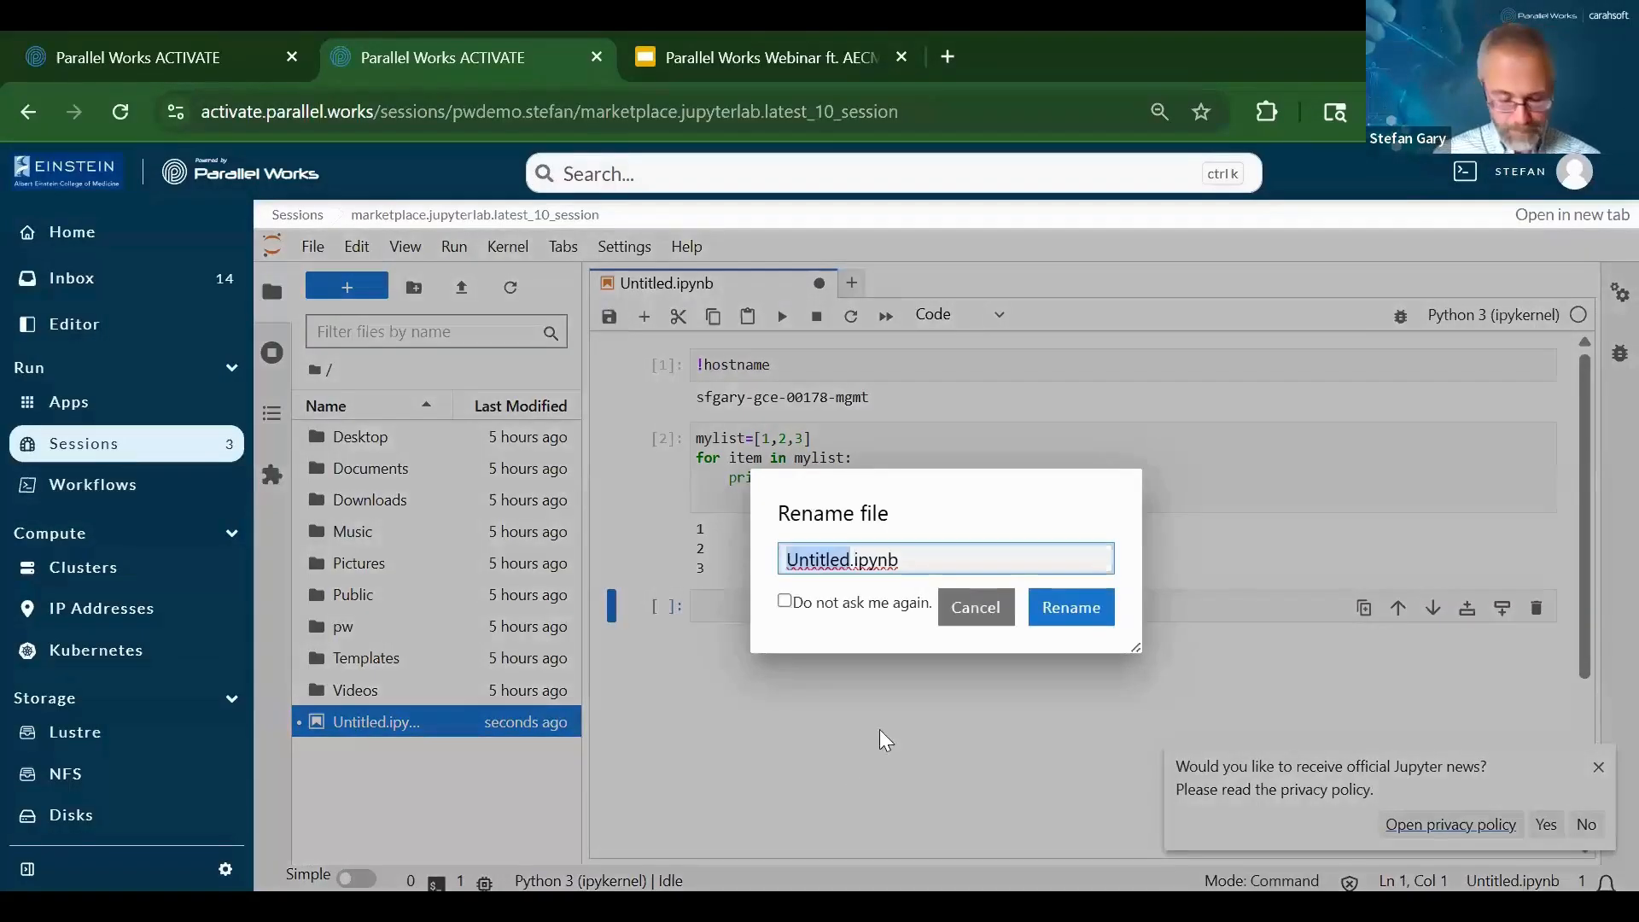
Rename the Untitled notebook to Demo.ipynb, then switch to the platform's Editor
{"action": "key", "text": "BackSpace"}
{"action": "type", "text": "Demo"}
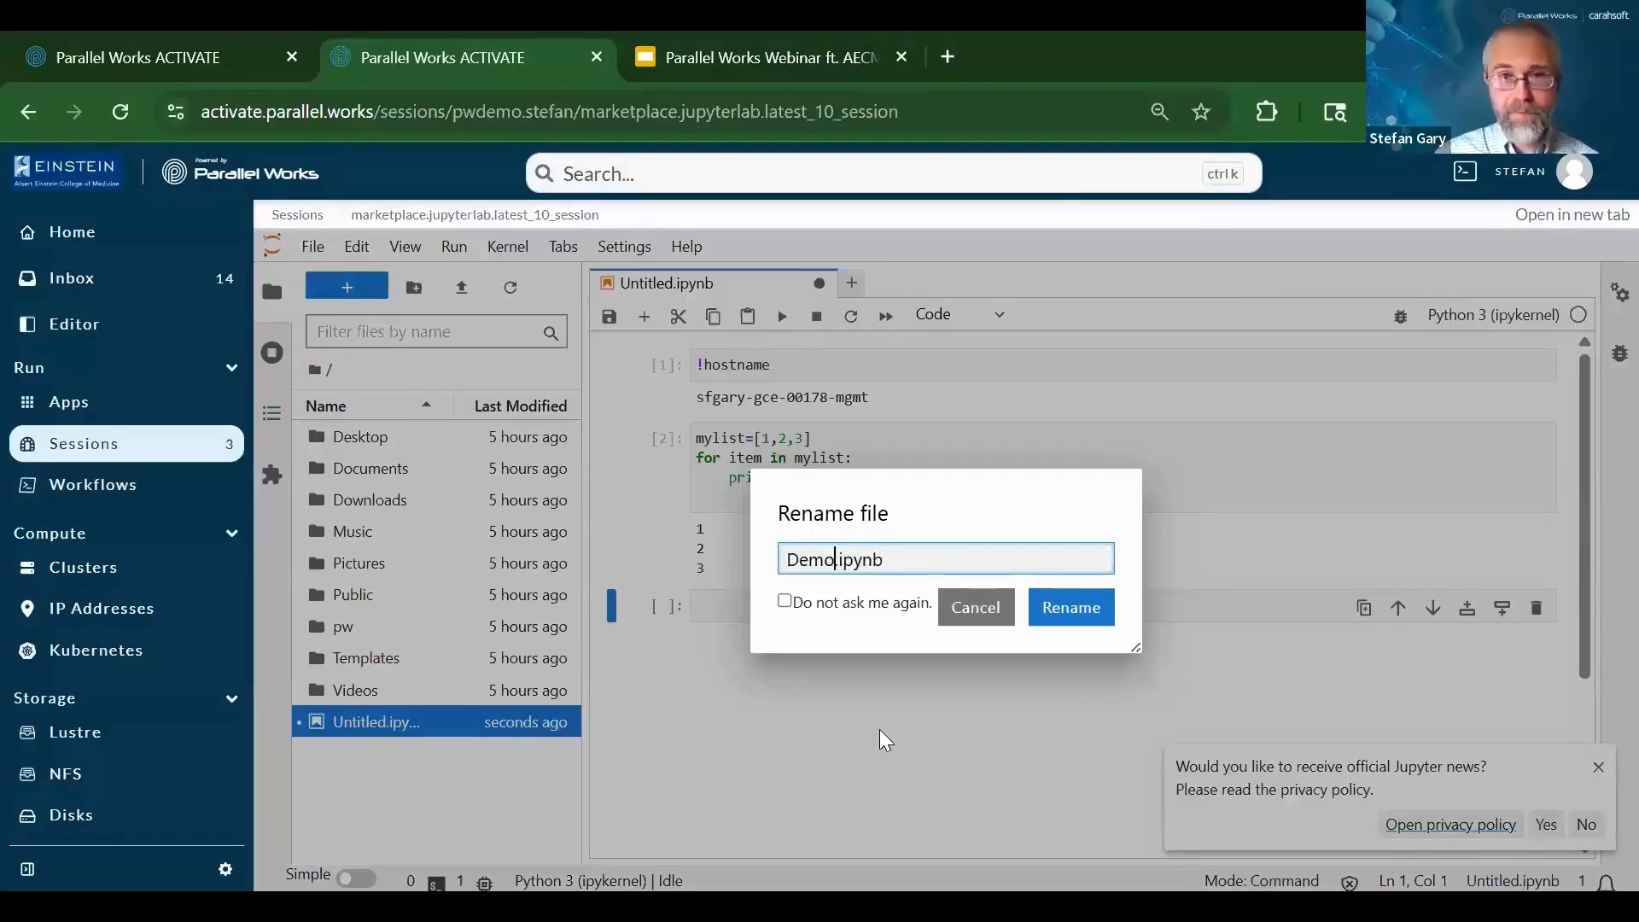
{"action": "left_click", "coordinate": [1067, 608]}
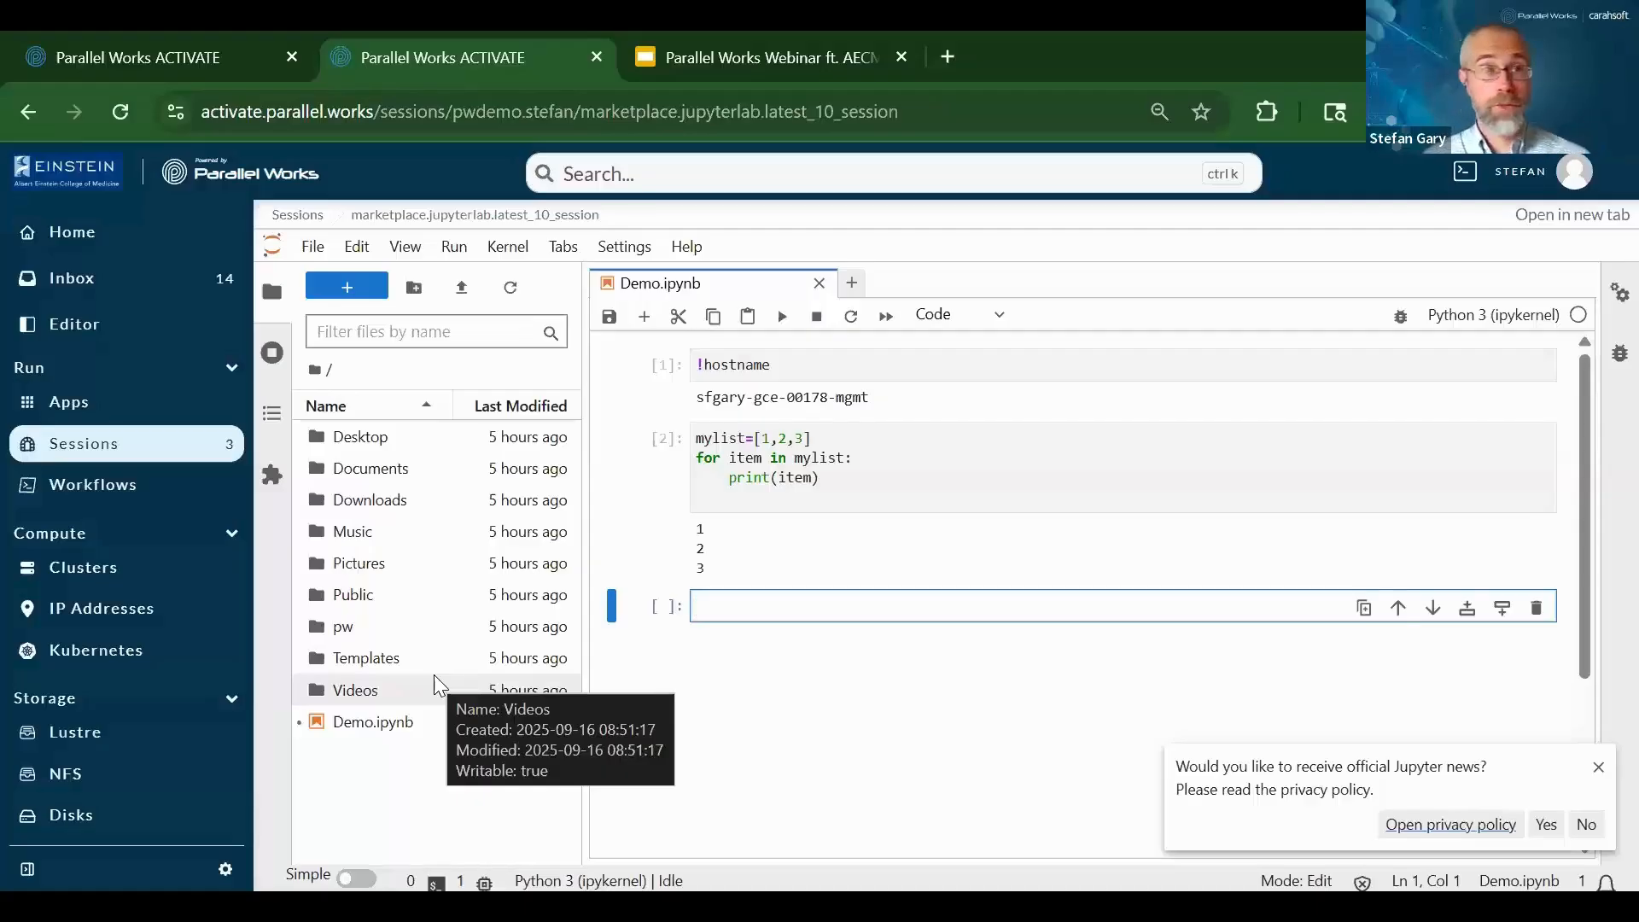
{"action": "left_click", "coordinate": [72, 328]}
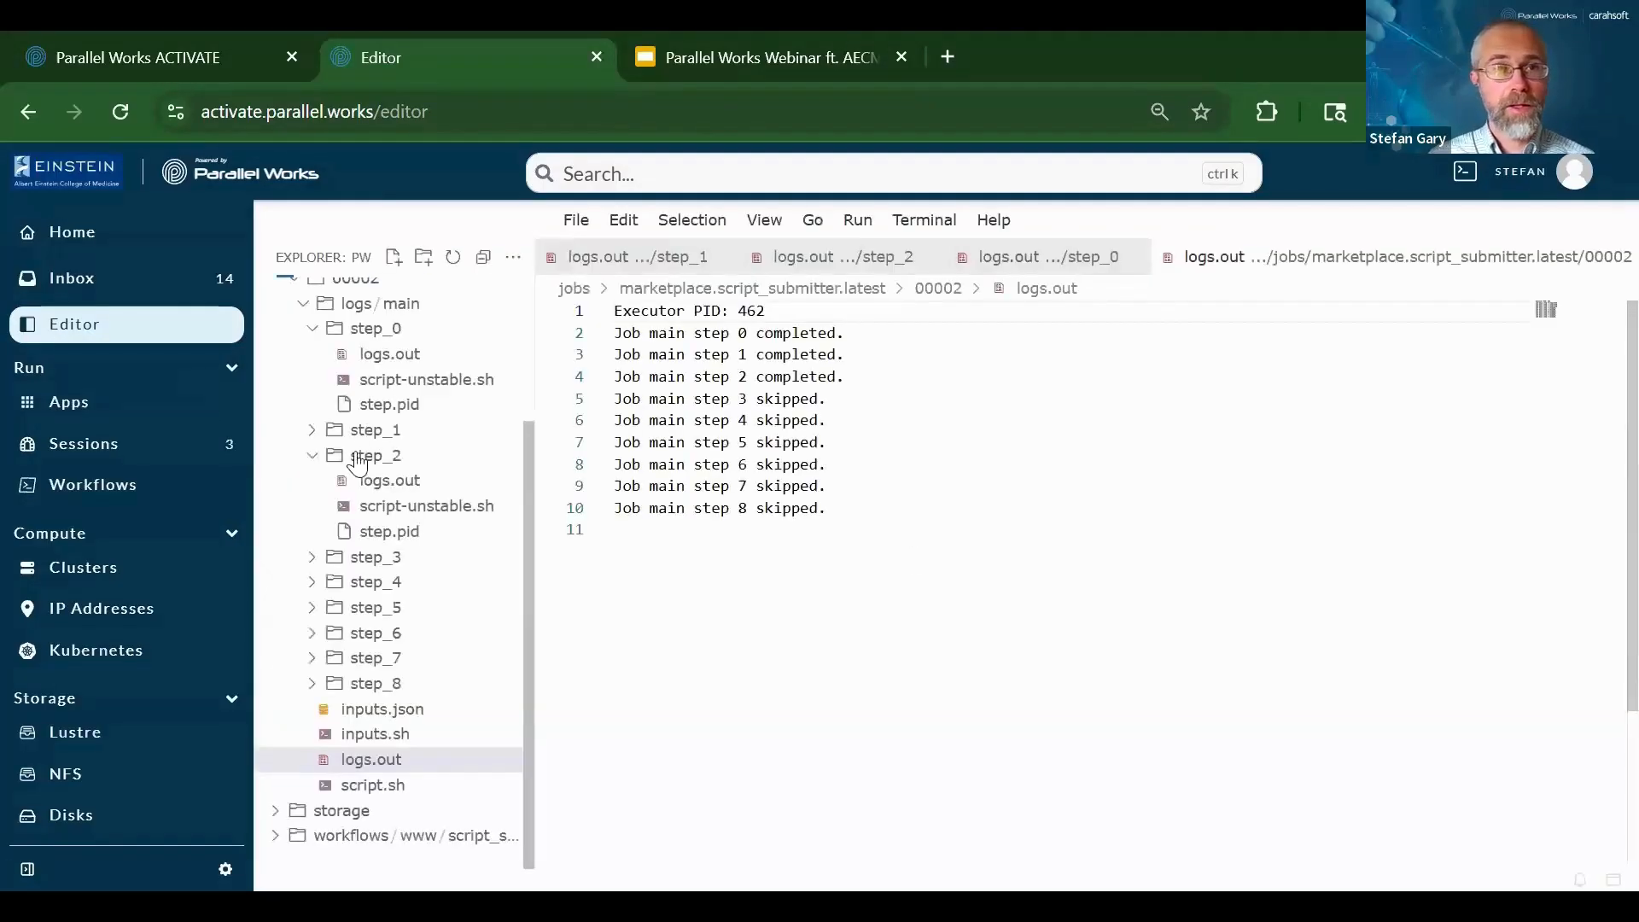
Open onprem/home/Demo.ipynb in the Editor and drag a copy into gce/home
{"action": "scroll", "coordinate": [282, 410], "scroll_direction": "up", "scroll_amount": 2}
{"action": "left_click", "coordinate": [285, 326]}
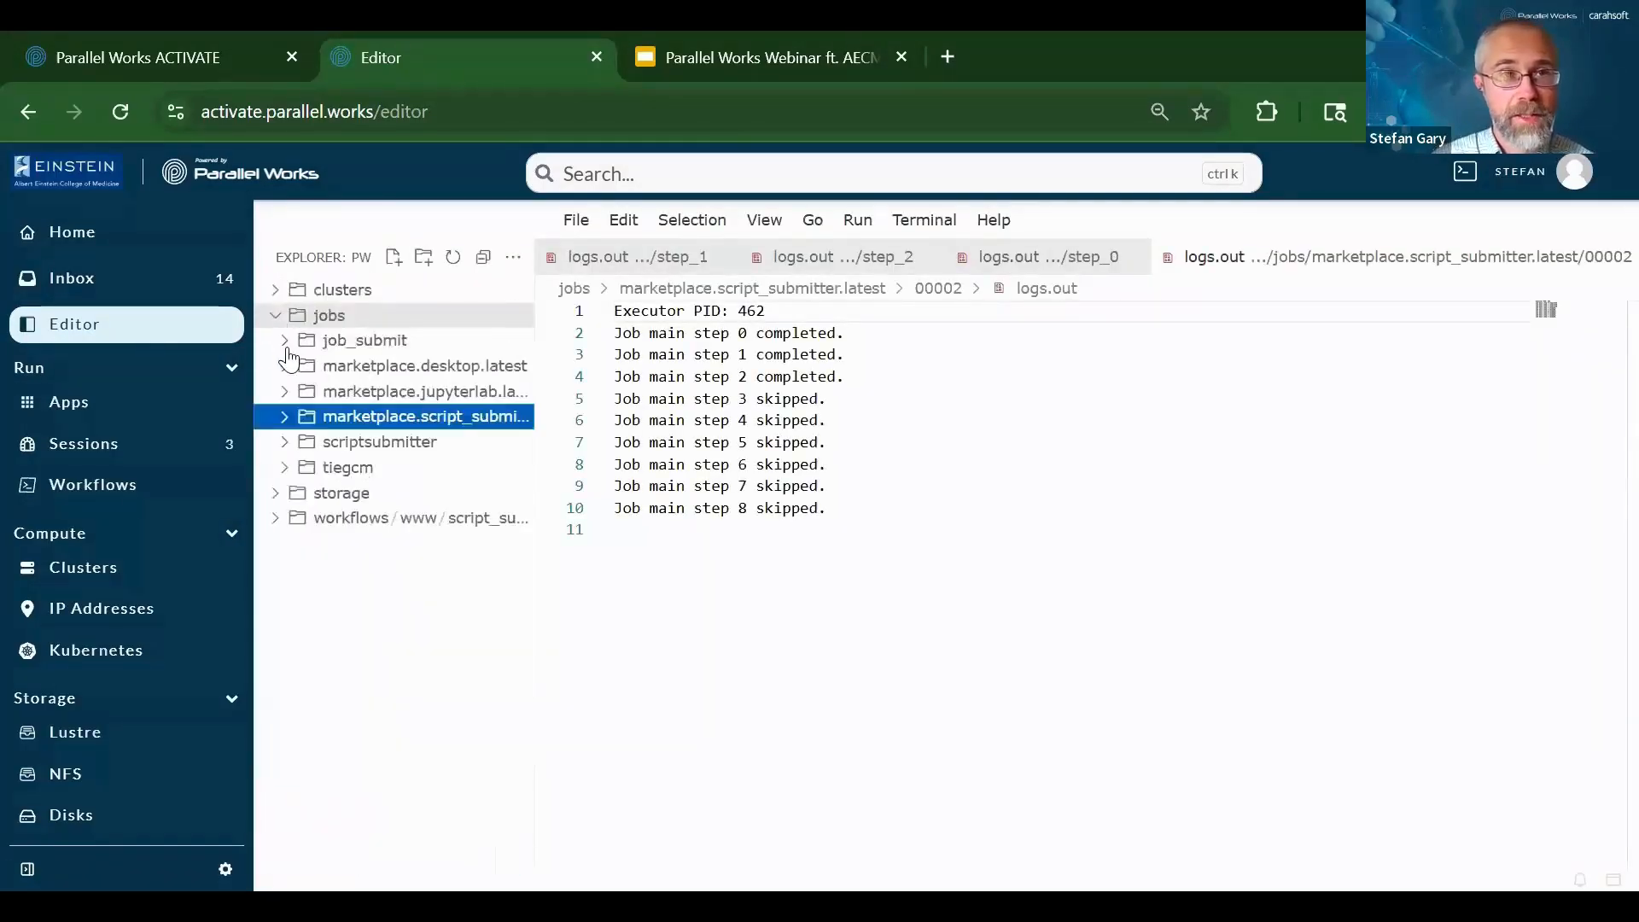
{"action": "left_click", "coordinate": [275, 311]}
{"action": "left_click", "coordinate": [275, 292]}
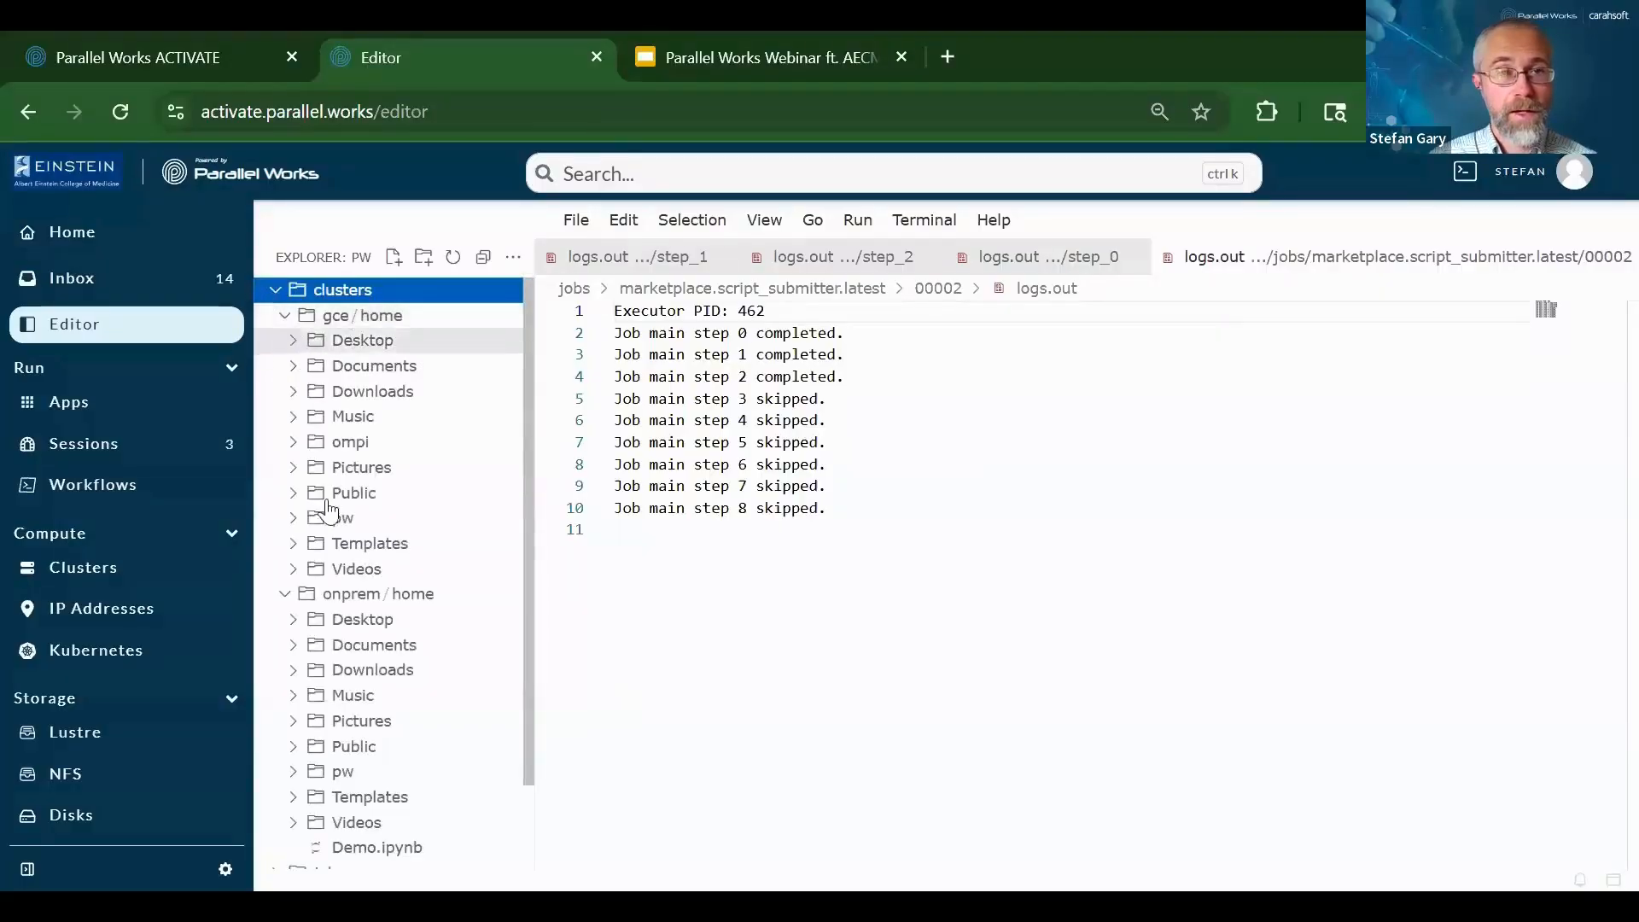
{"action": "scroll", "coordinate": [350, 700], "scroll_direction": "down", "scroll_amount": 1}
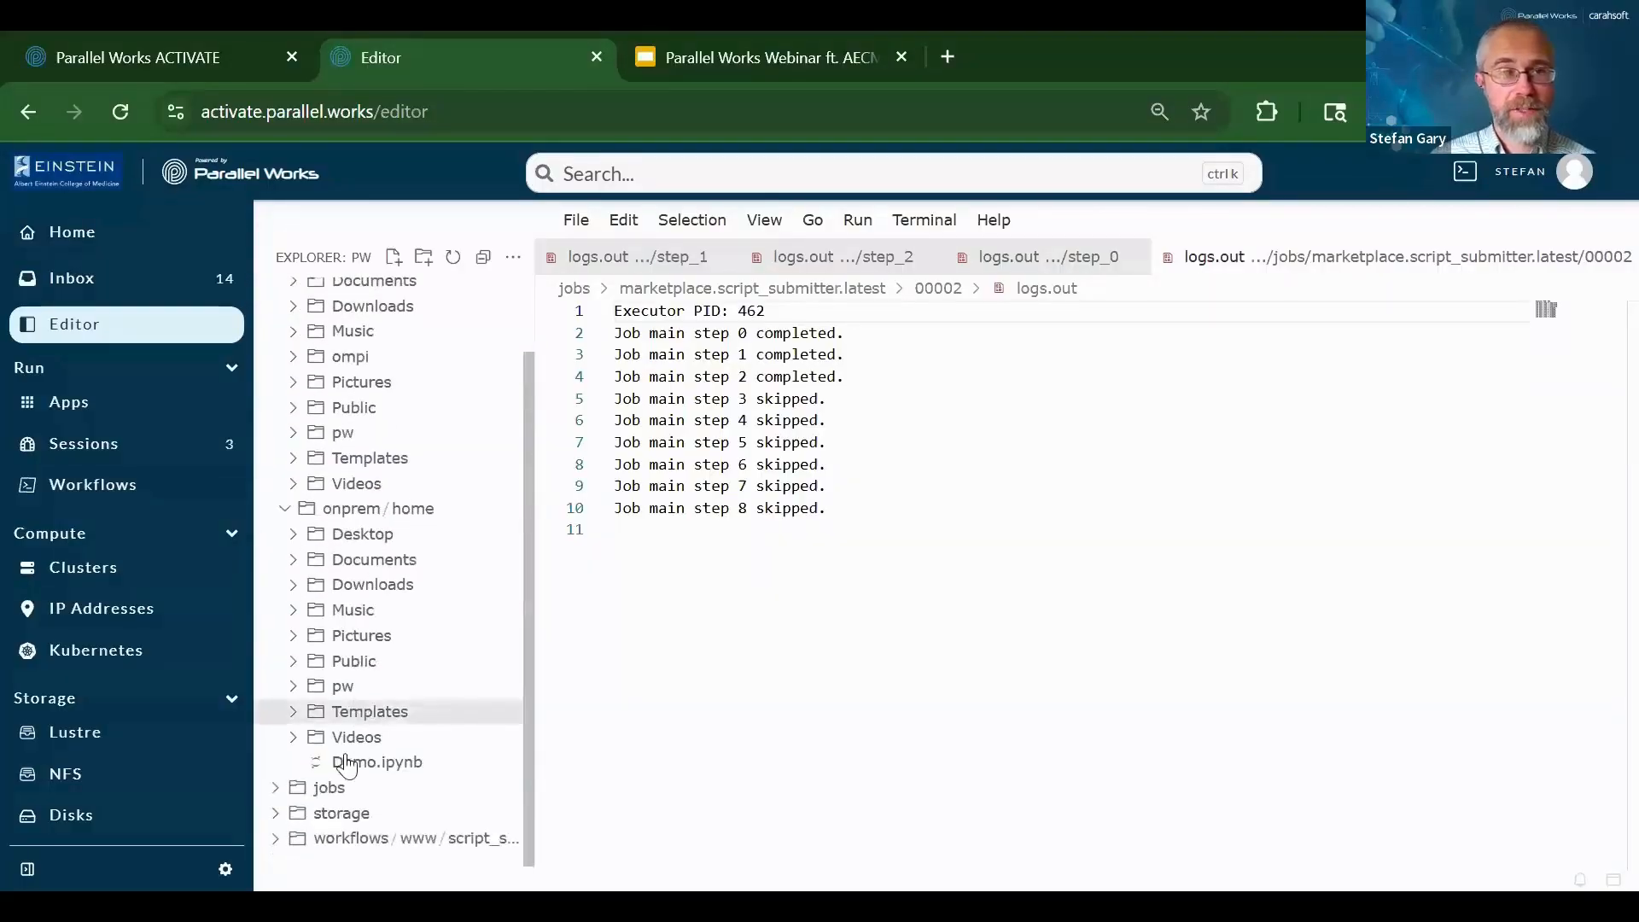
{"action": "left_click", "coordinate": [350, 764]}
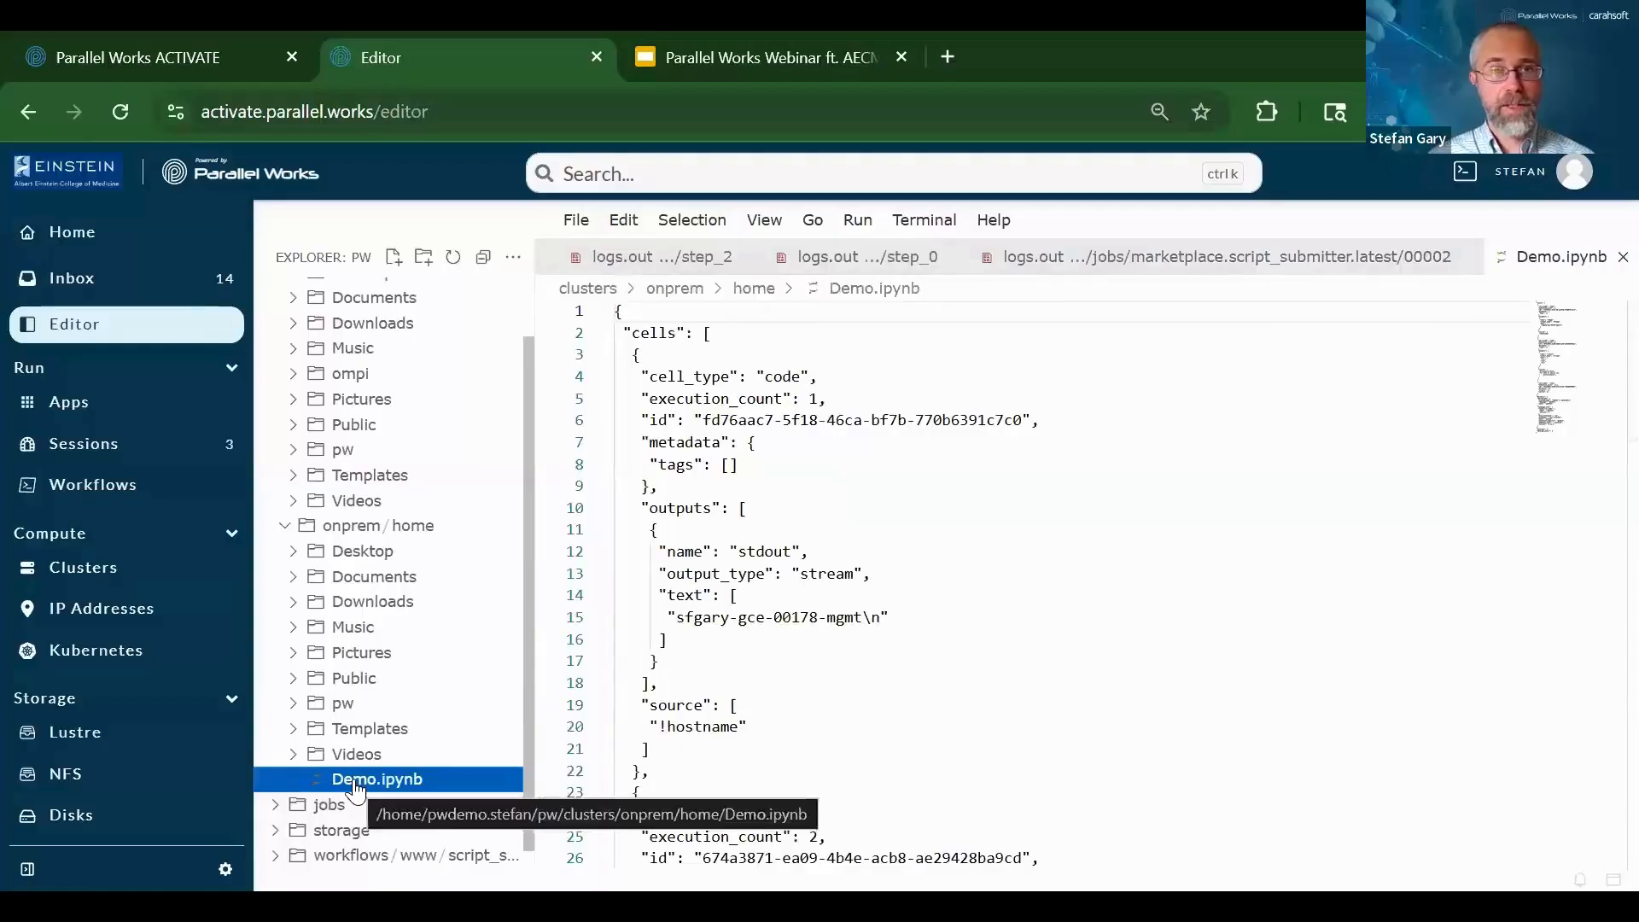
{"action": "left_click_drag", "start_coordinate": [357, 774], "coordinate": [364, 304]}
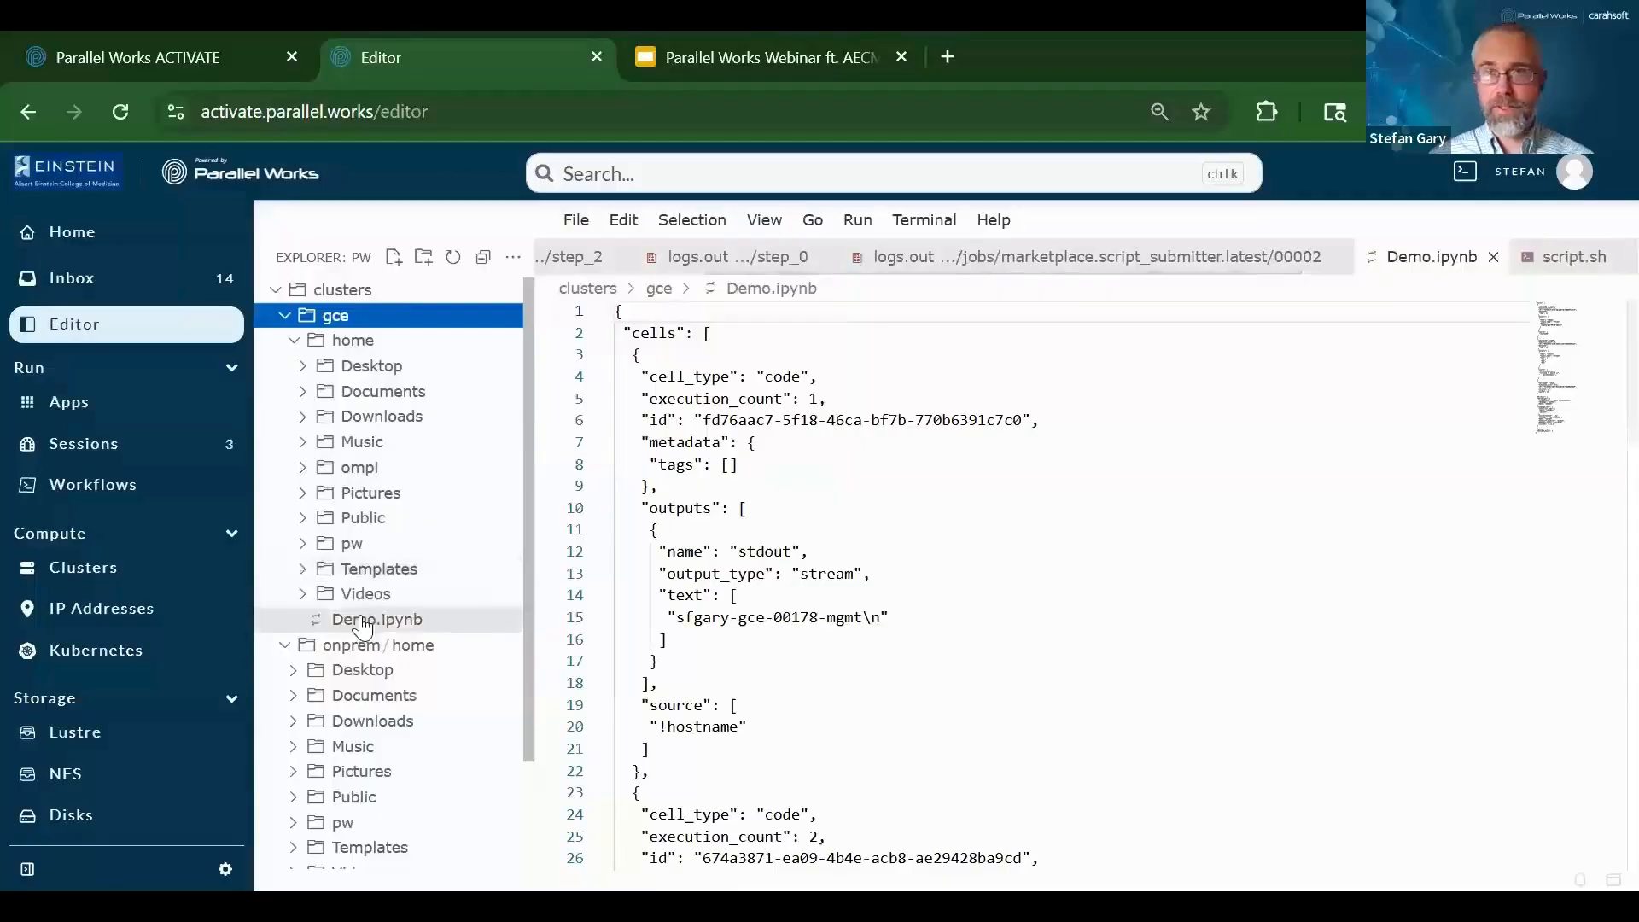
From Home, open the running GCE JupyterLab session in the Sessions panel
{"action": "left_click", "coordinate": [51, 234]}
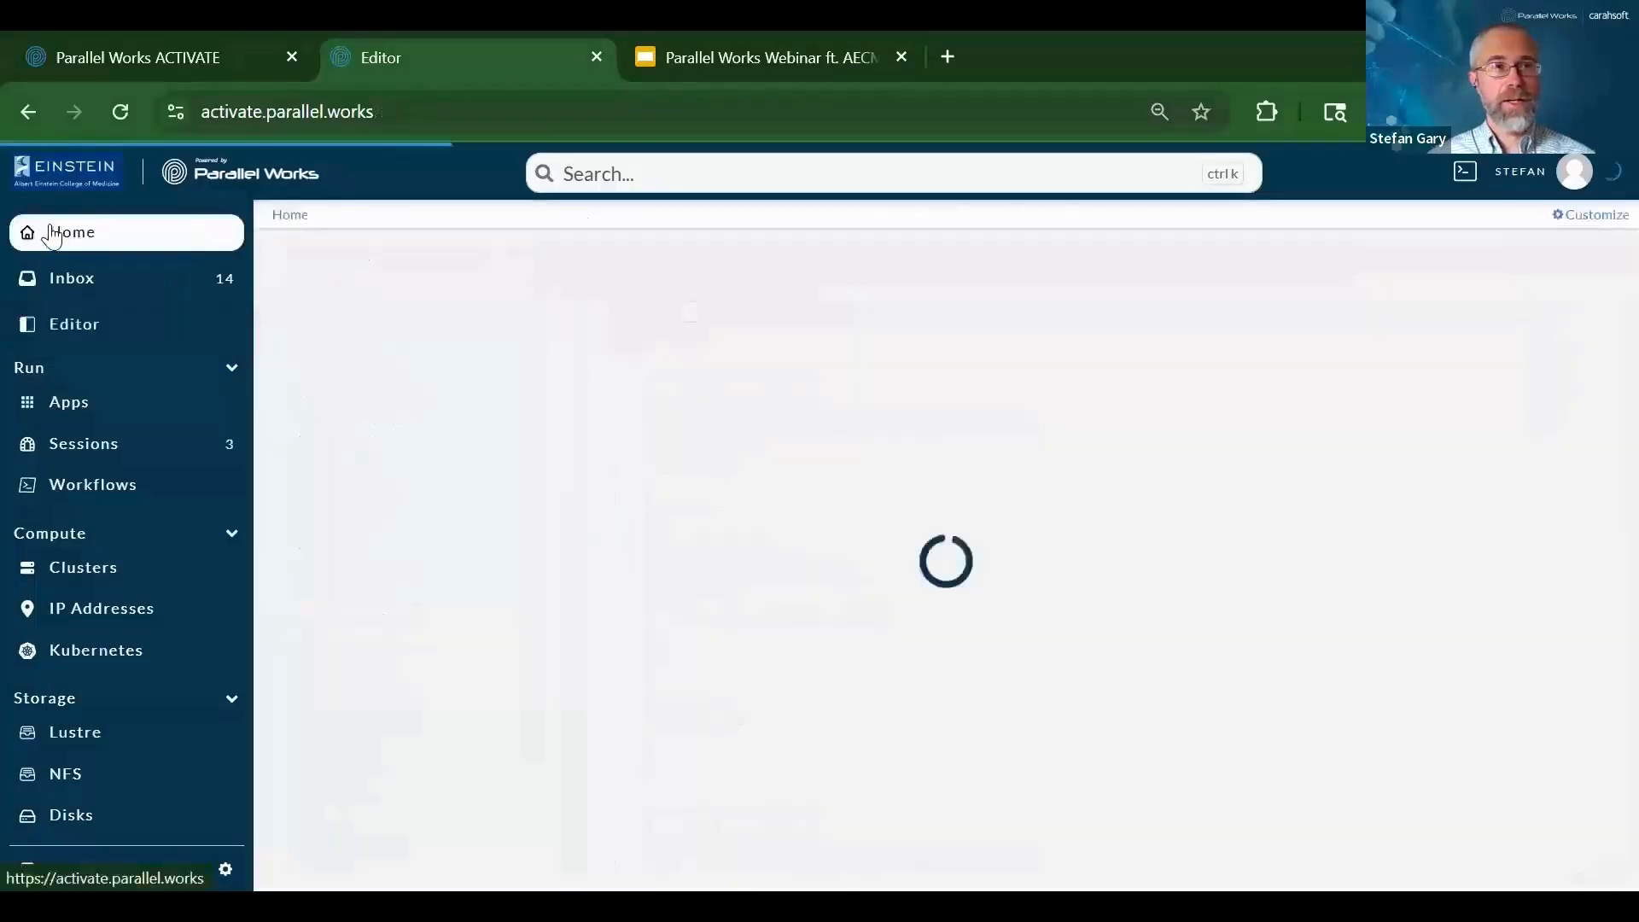
{"action": "scroll", "coordinate": [495, 623], "scroll_direction": "down", "scroll_amount": 1}
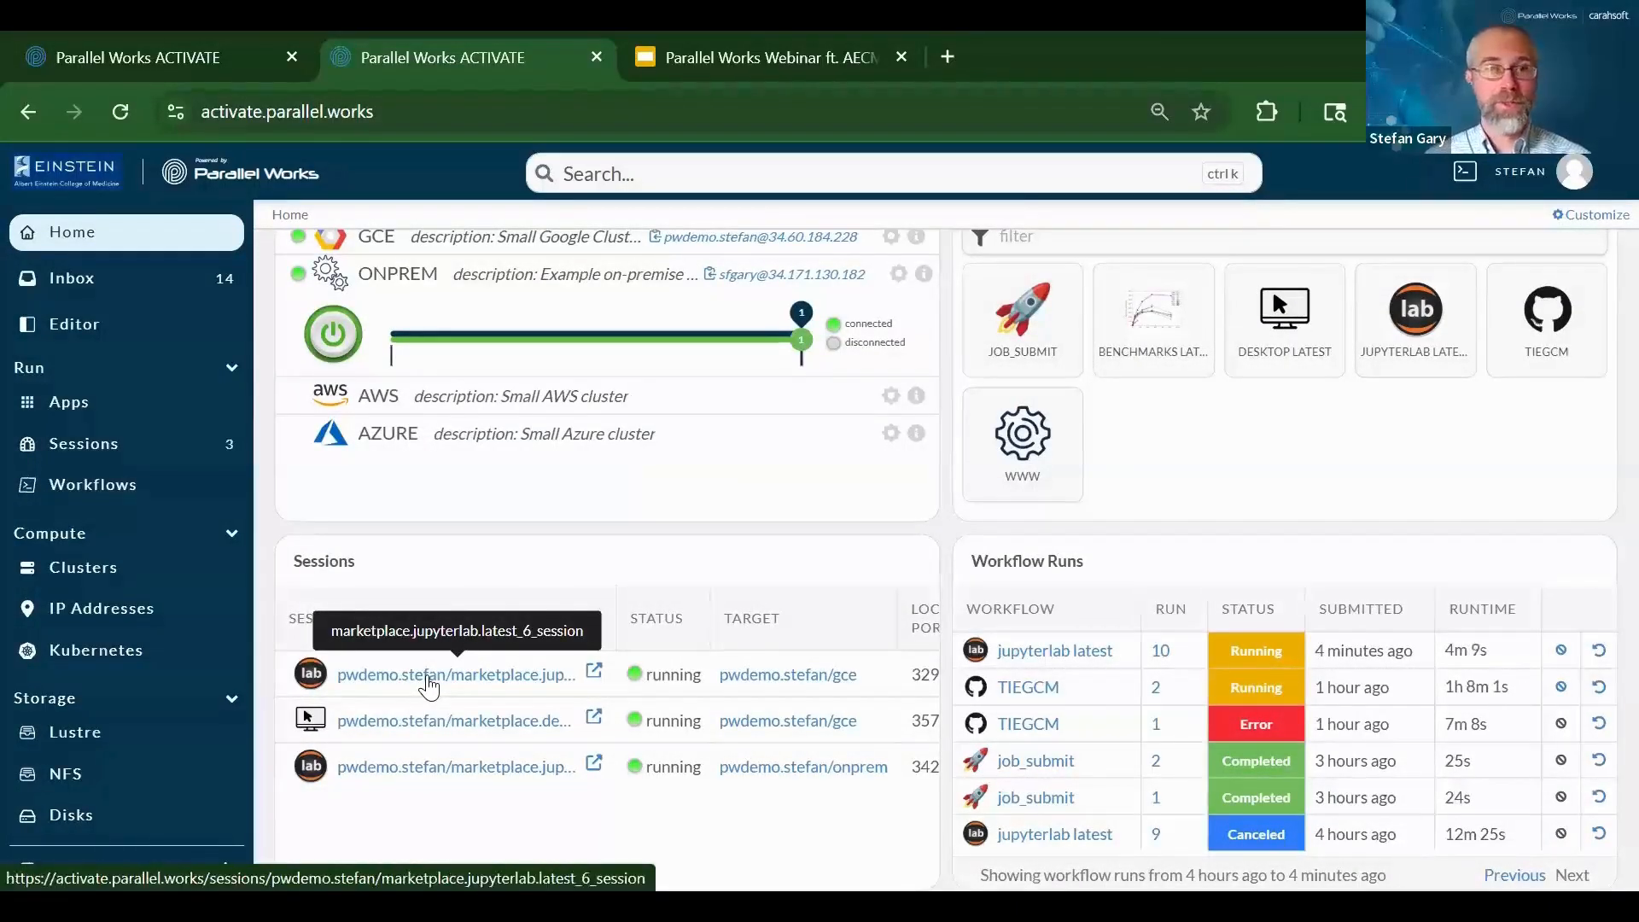
{"action": "left_click", "coordinate": [429, 686]}
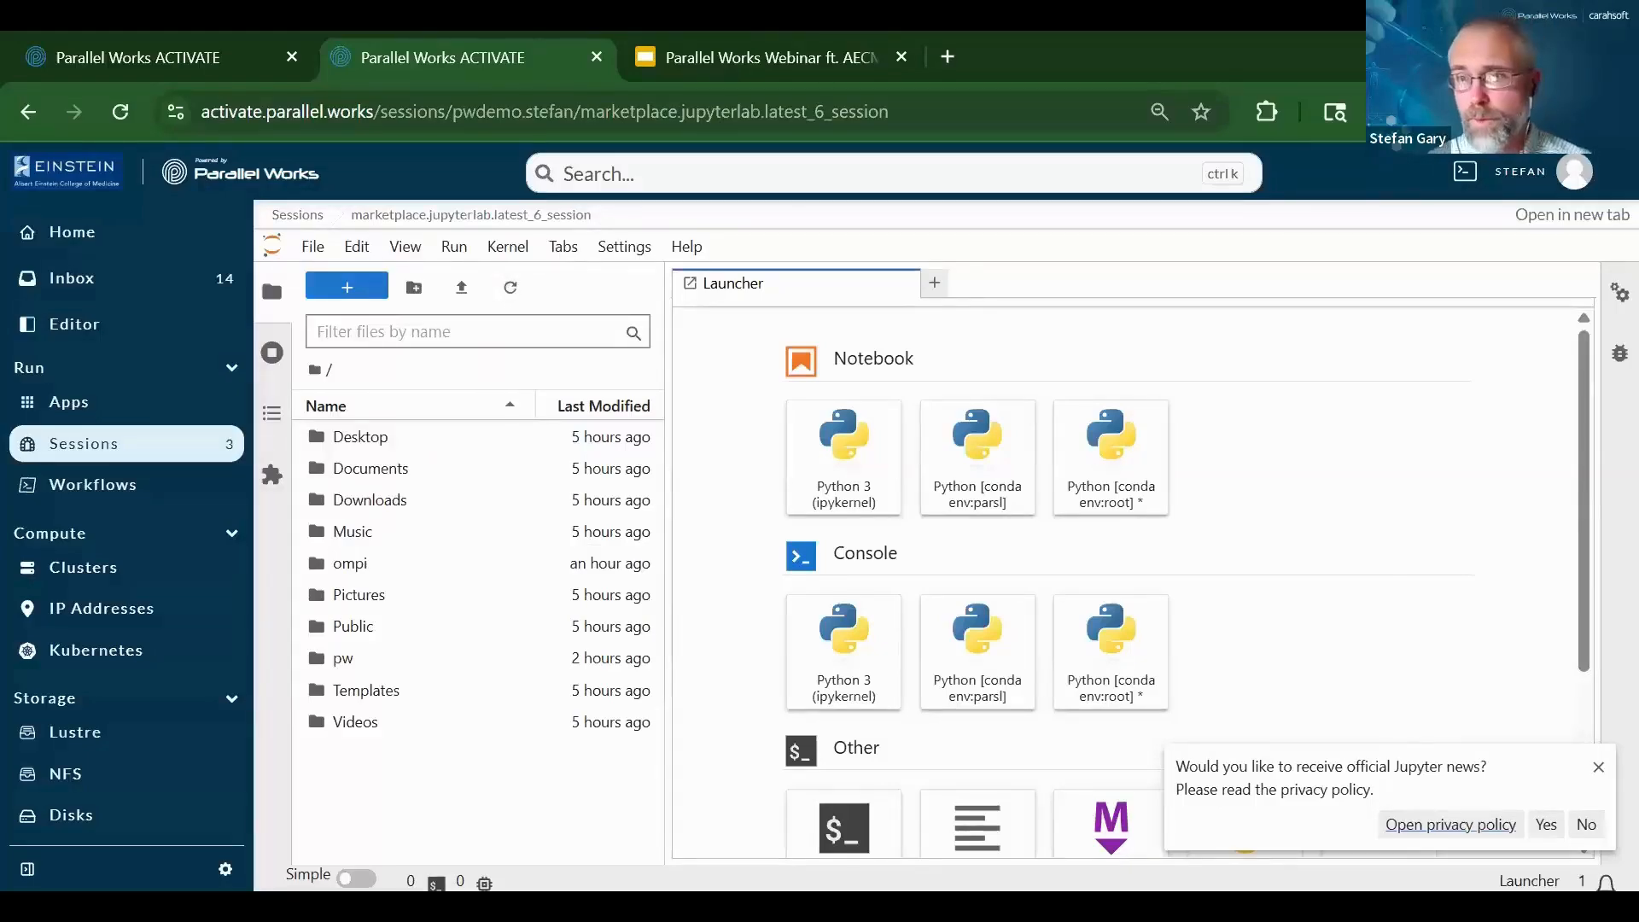
Dismiss the Jupyter news toast, run ls in a new JupyterLab terminal, then return to Home
{"action": "left_click", "coordinate": [1599, 767]}
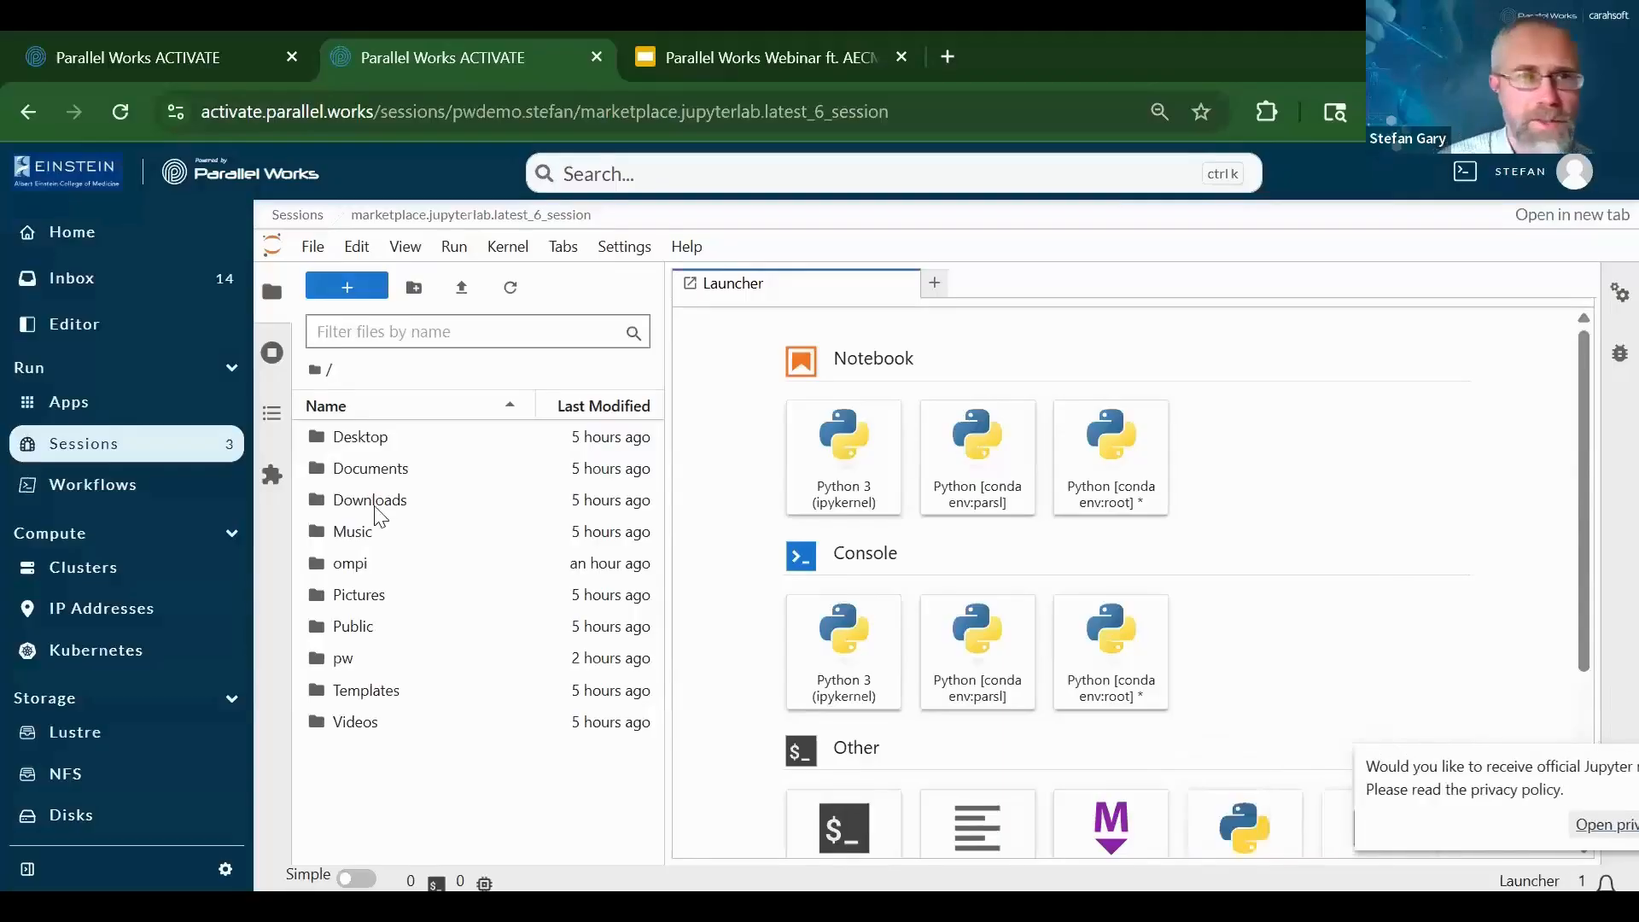
{"action": "left_click", "coordinate": [844, 824]}
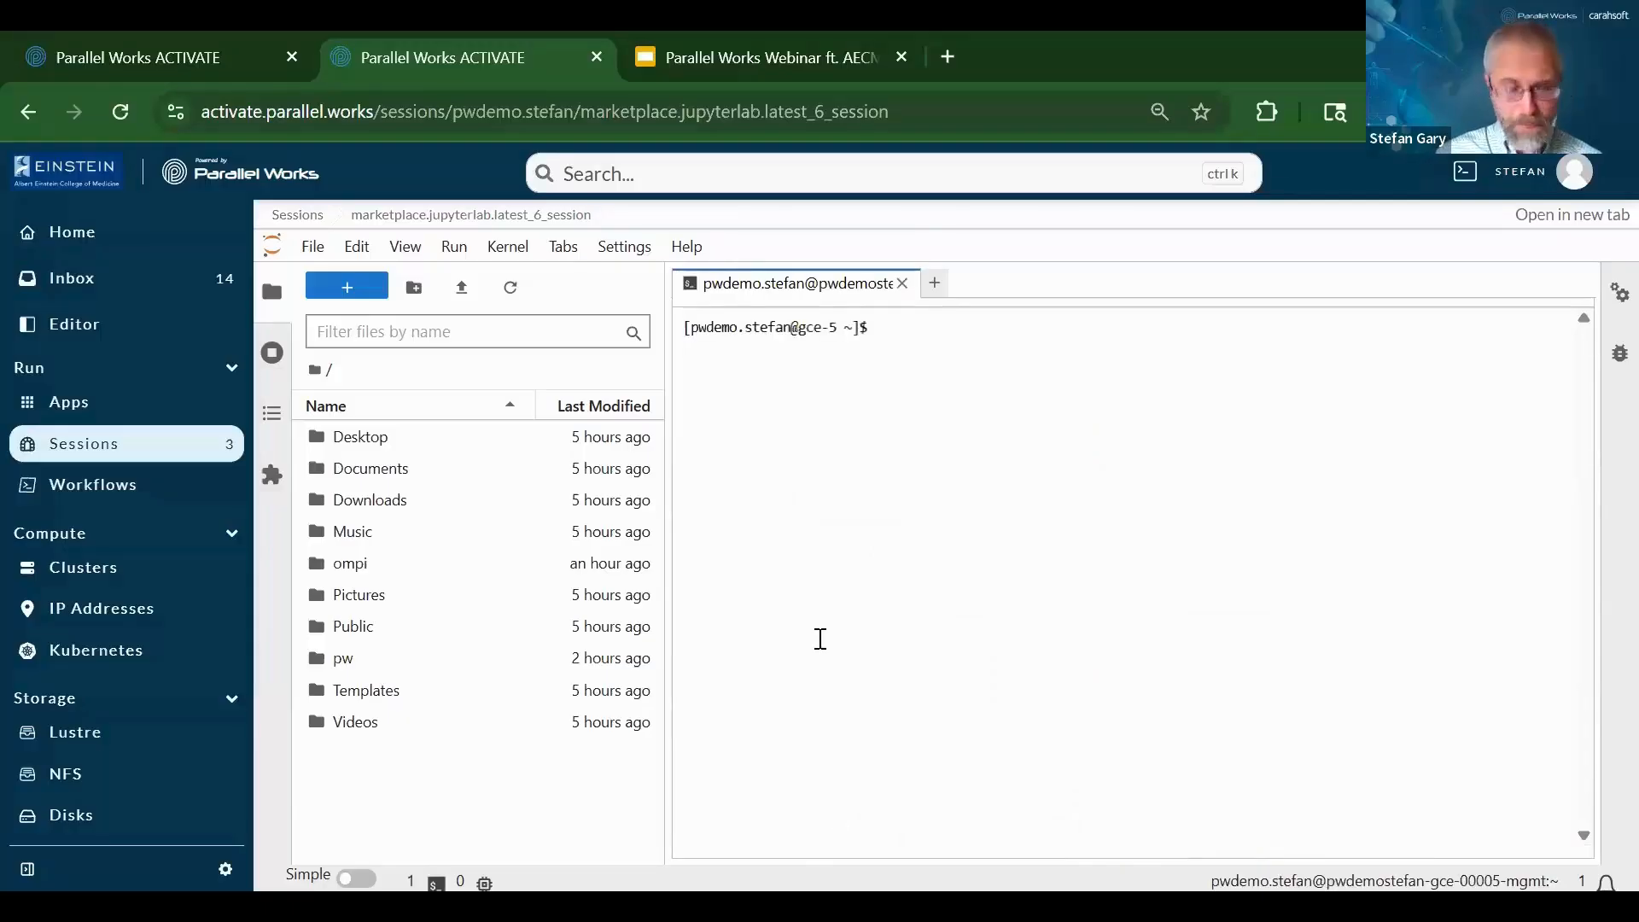
{"action": "type", "text": "ls"}
{"action": "key", "text": "Return"}
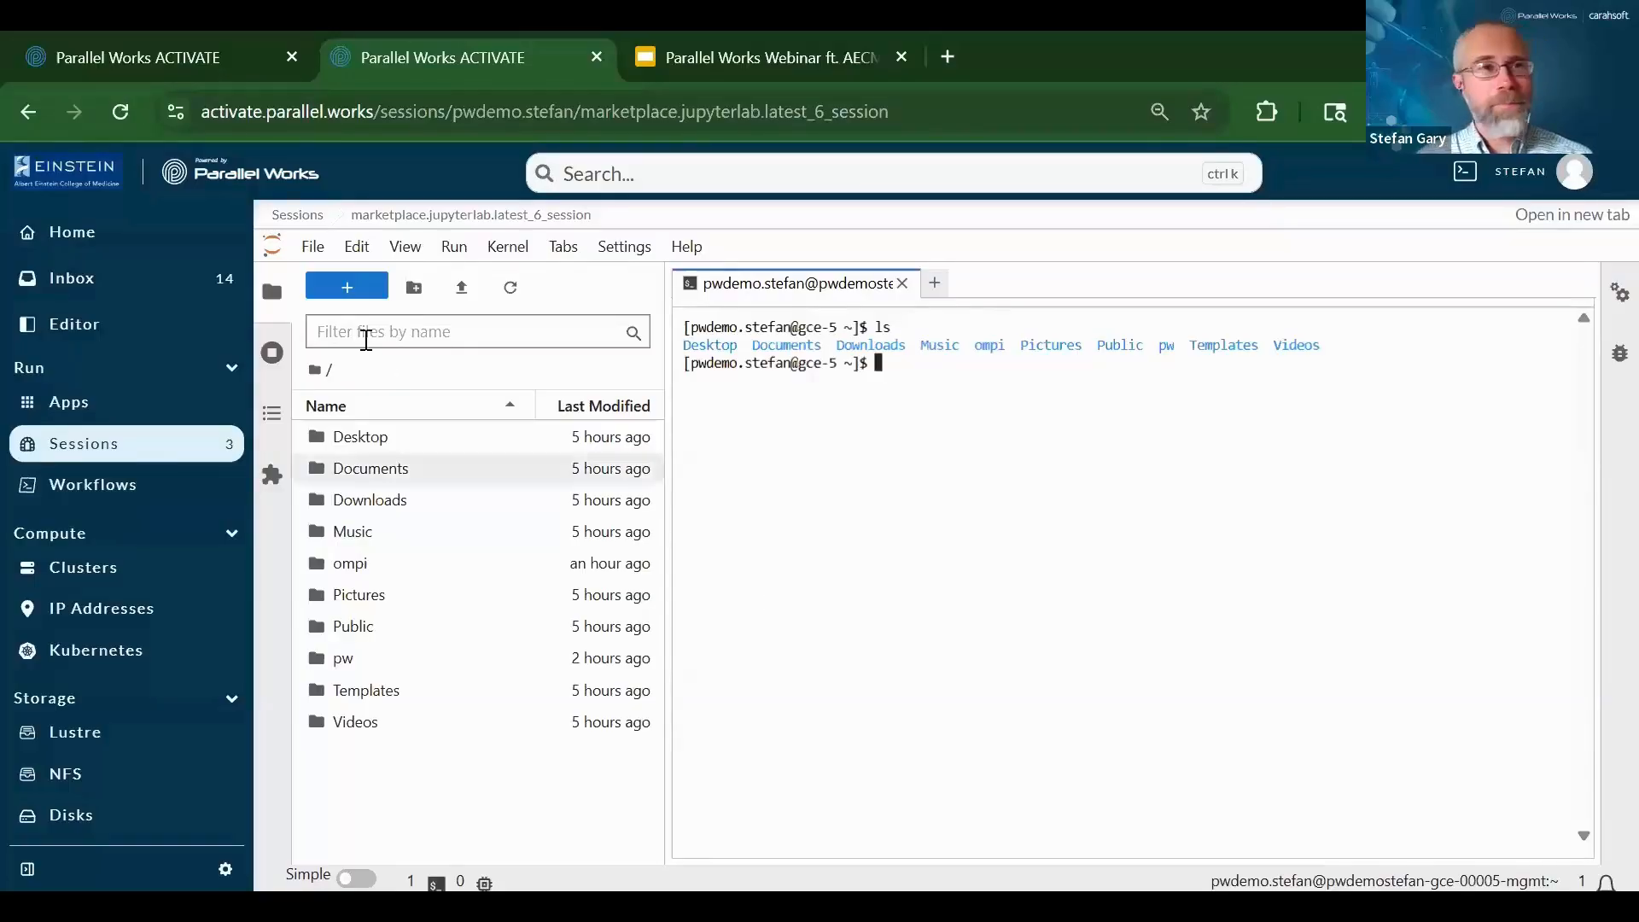
{"action": "left_click", "coordinate": [60, 241]}
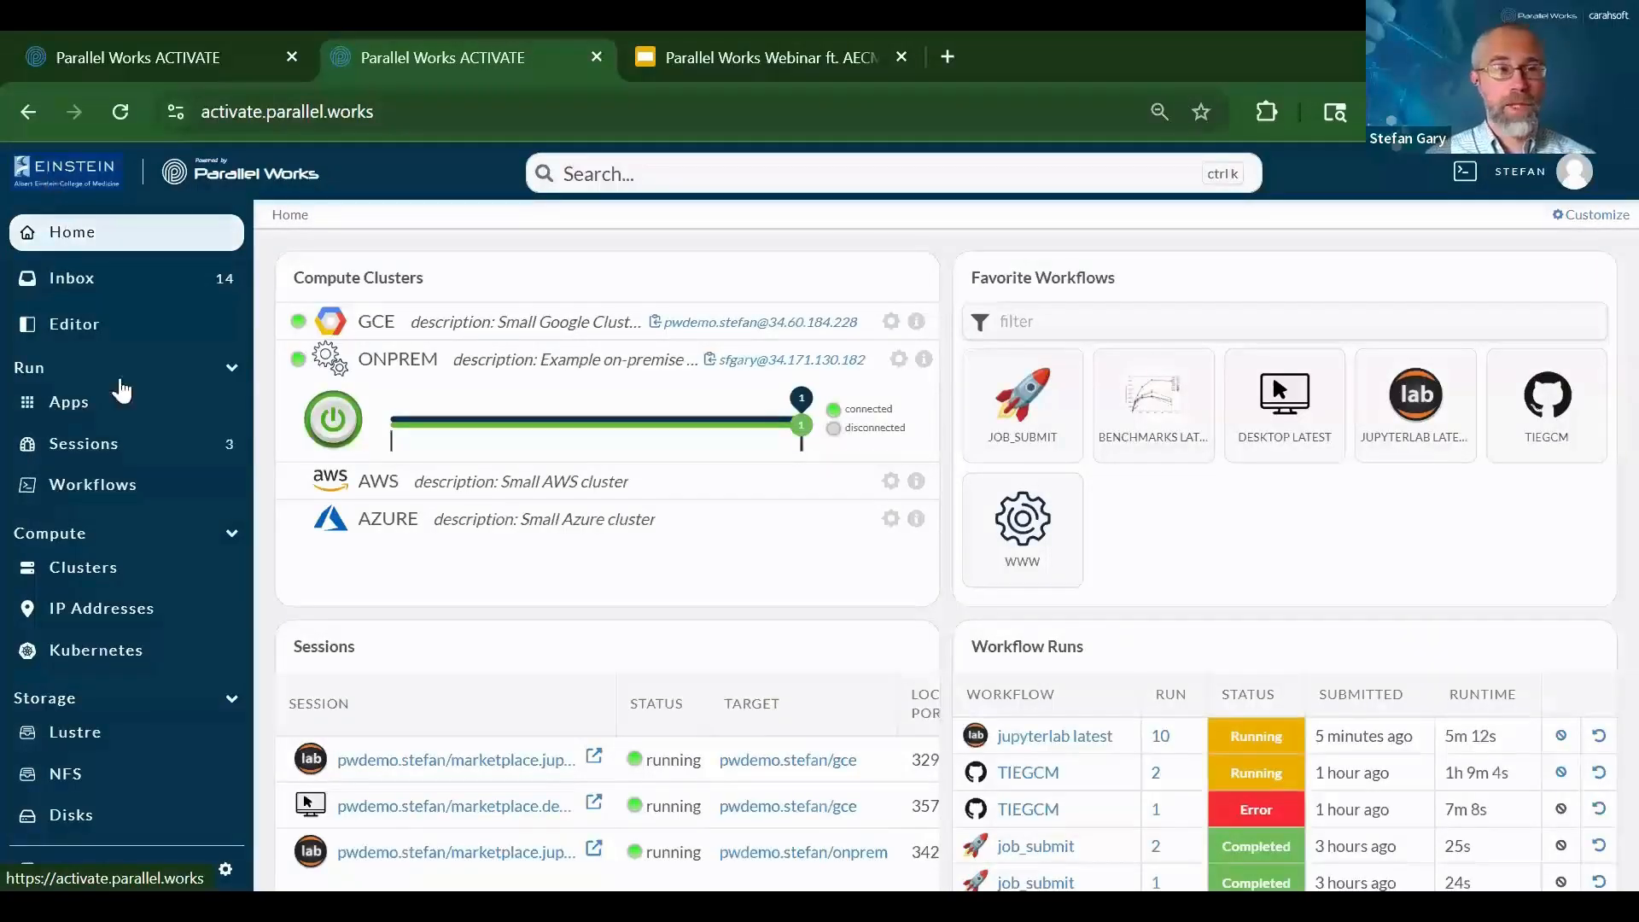
Scroll the Home dashboard sidebar down toward the Storage section
{"action": "scroll", "coordinate": [97, 330], "scroll_direction": "down", "scroll_amount": 1}
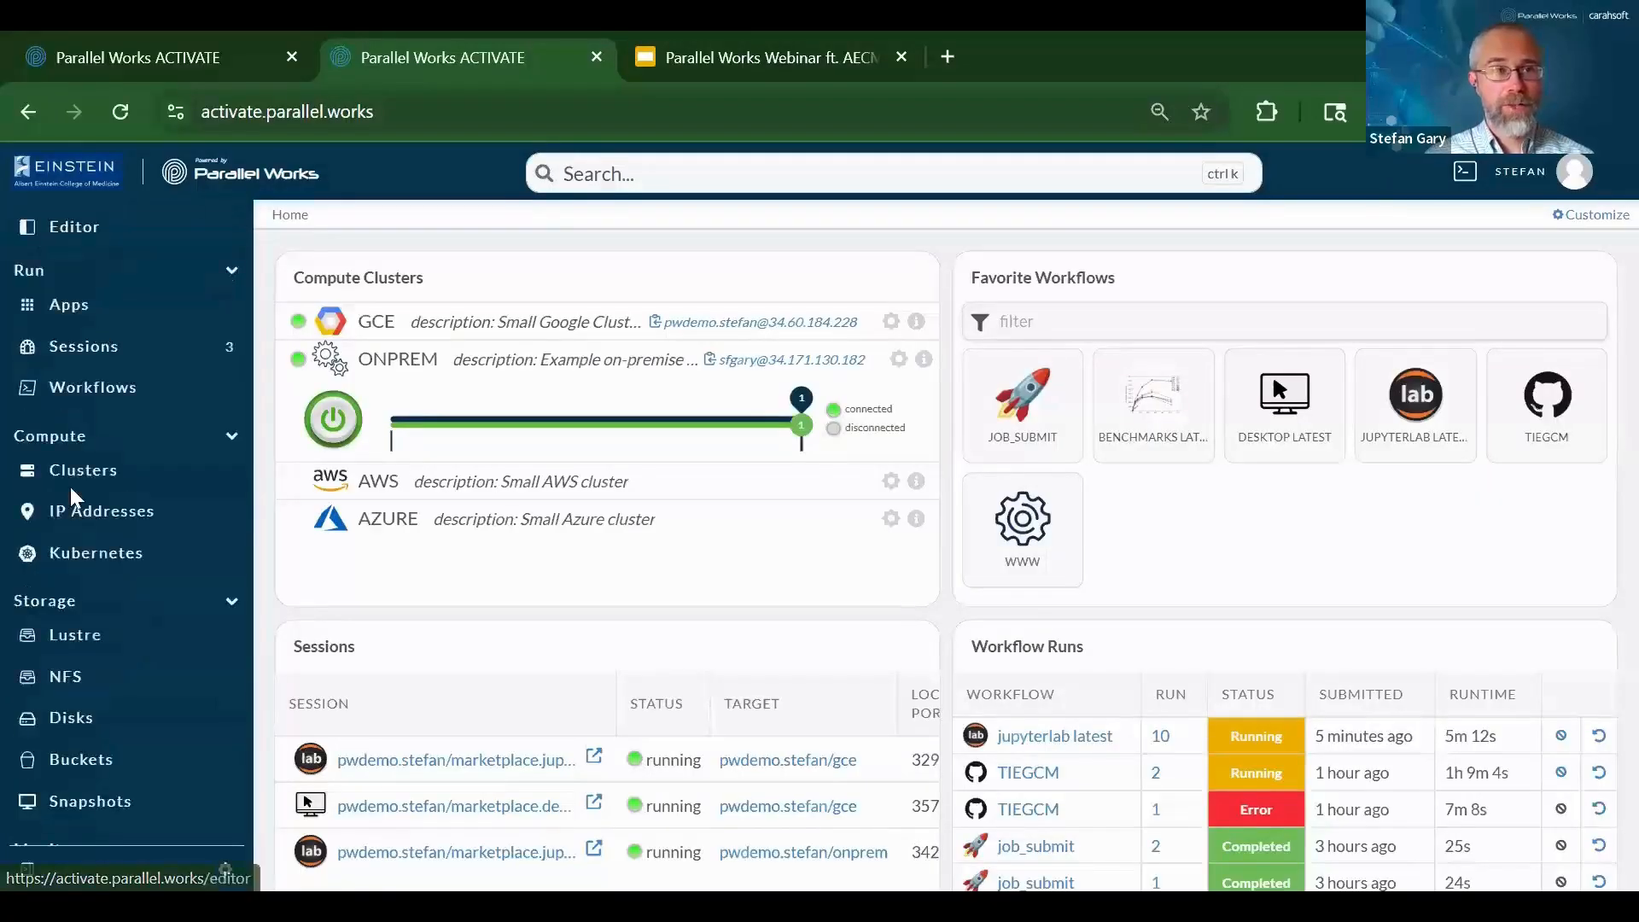
{"action": "scroll", "coordinate": [70, 487], "scroll_direction": "down", "scroll_amount": 1}
{"action": "left_click", "coordinate": [59, 560]}
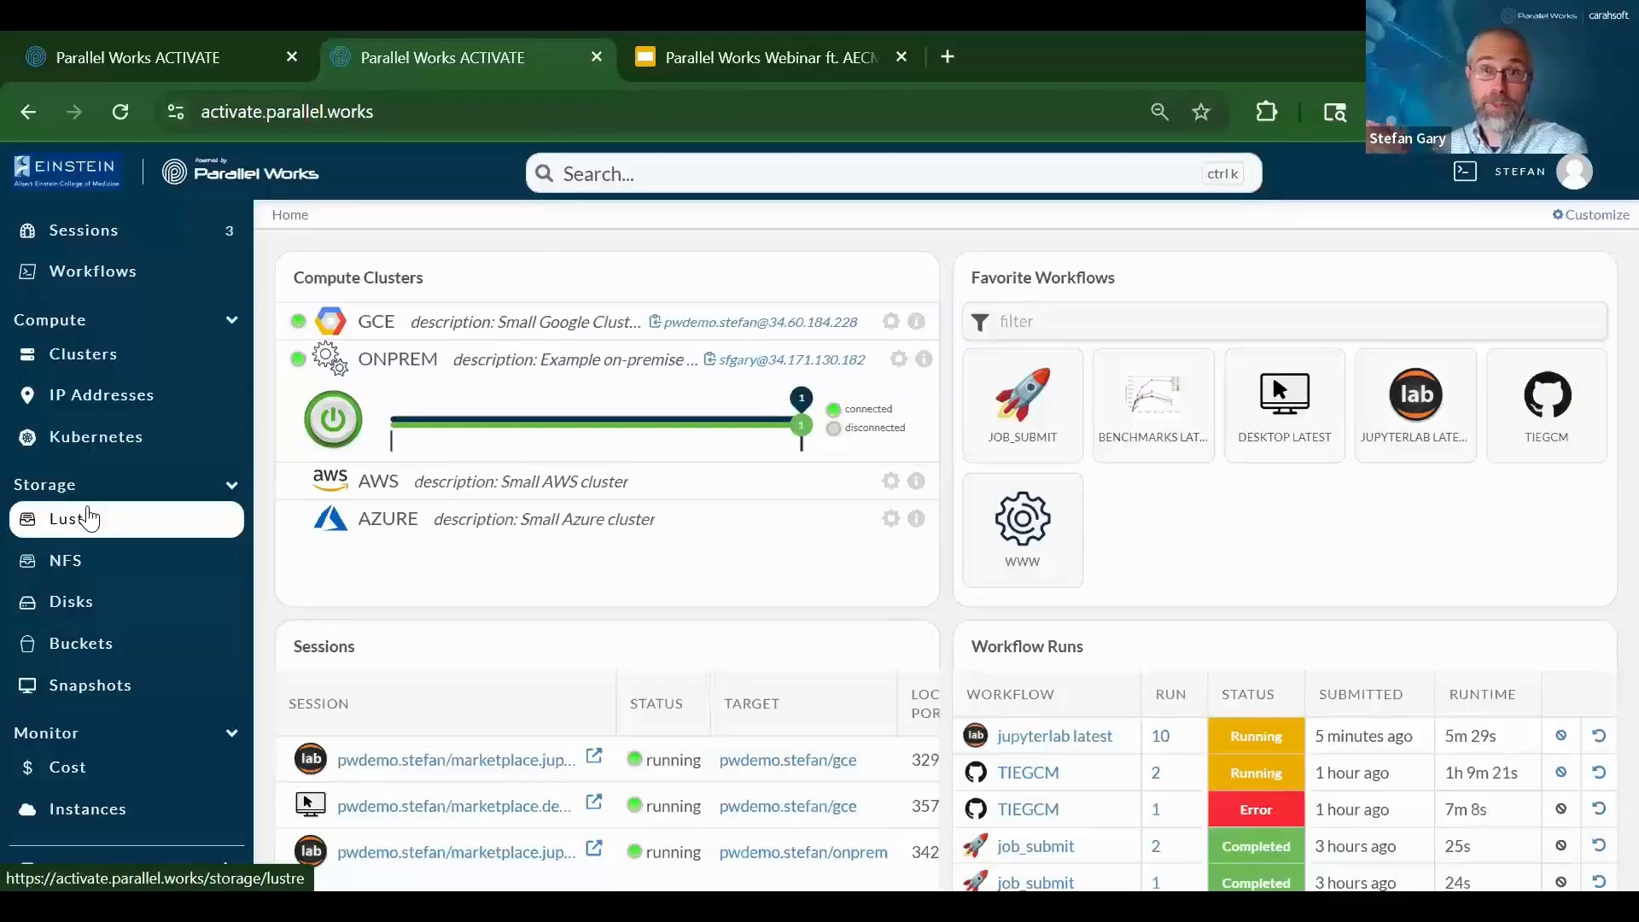
{"action": "left_click", "coordinate": [79, 652]}
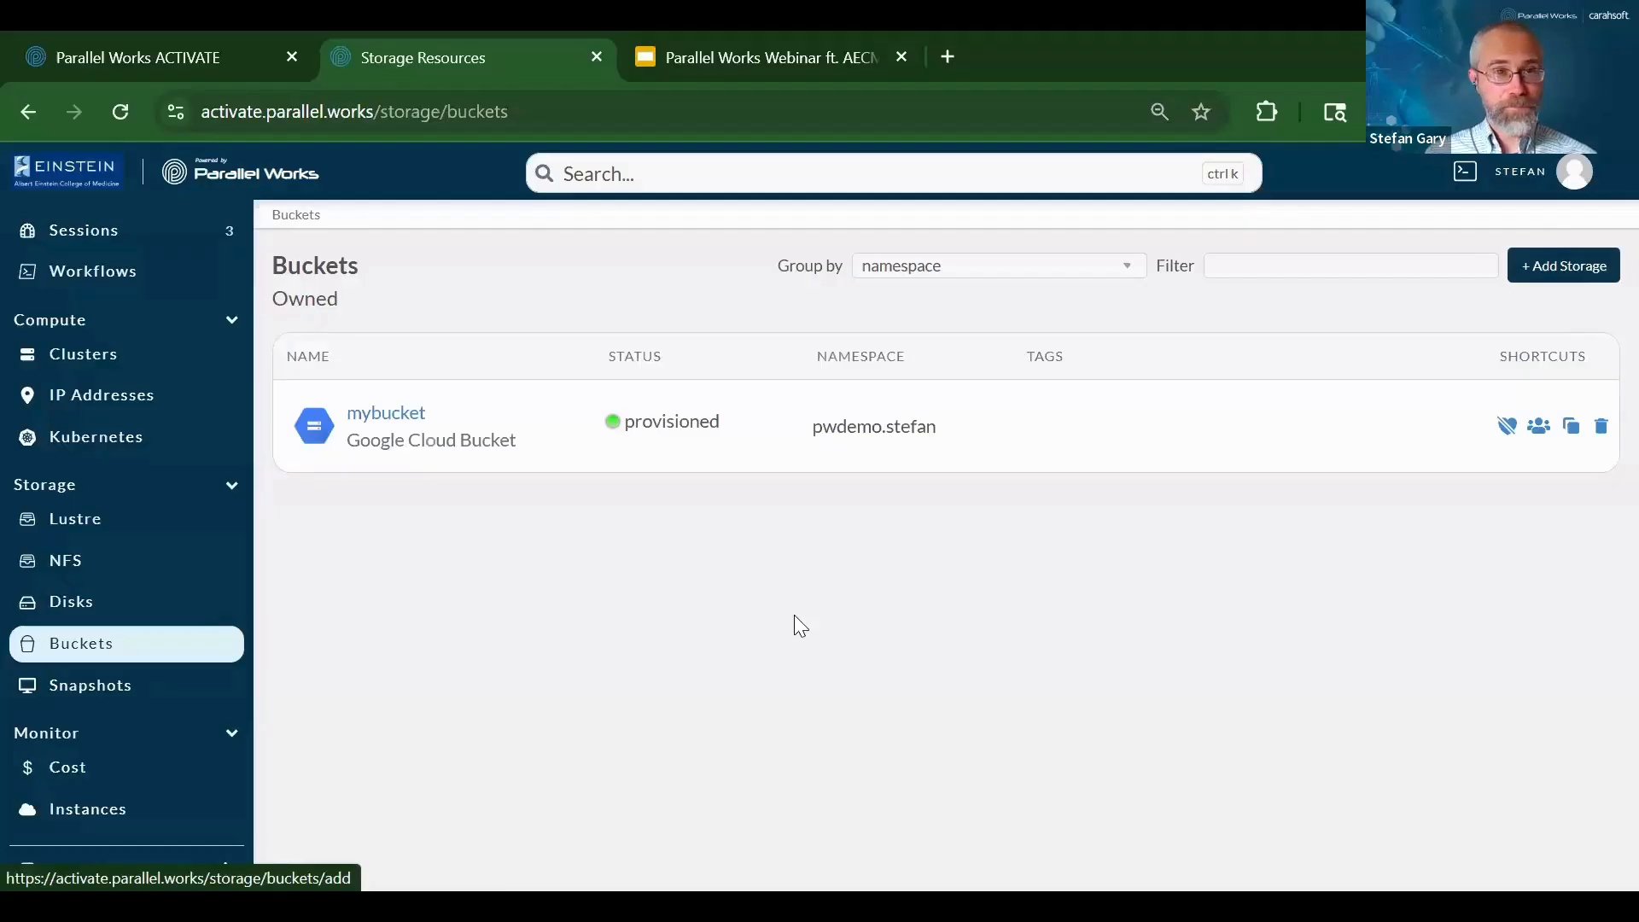
{"action": "left_click", "coordinate": [396, 413]}
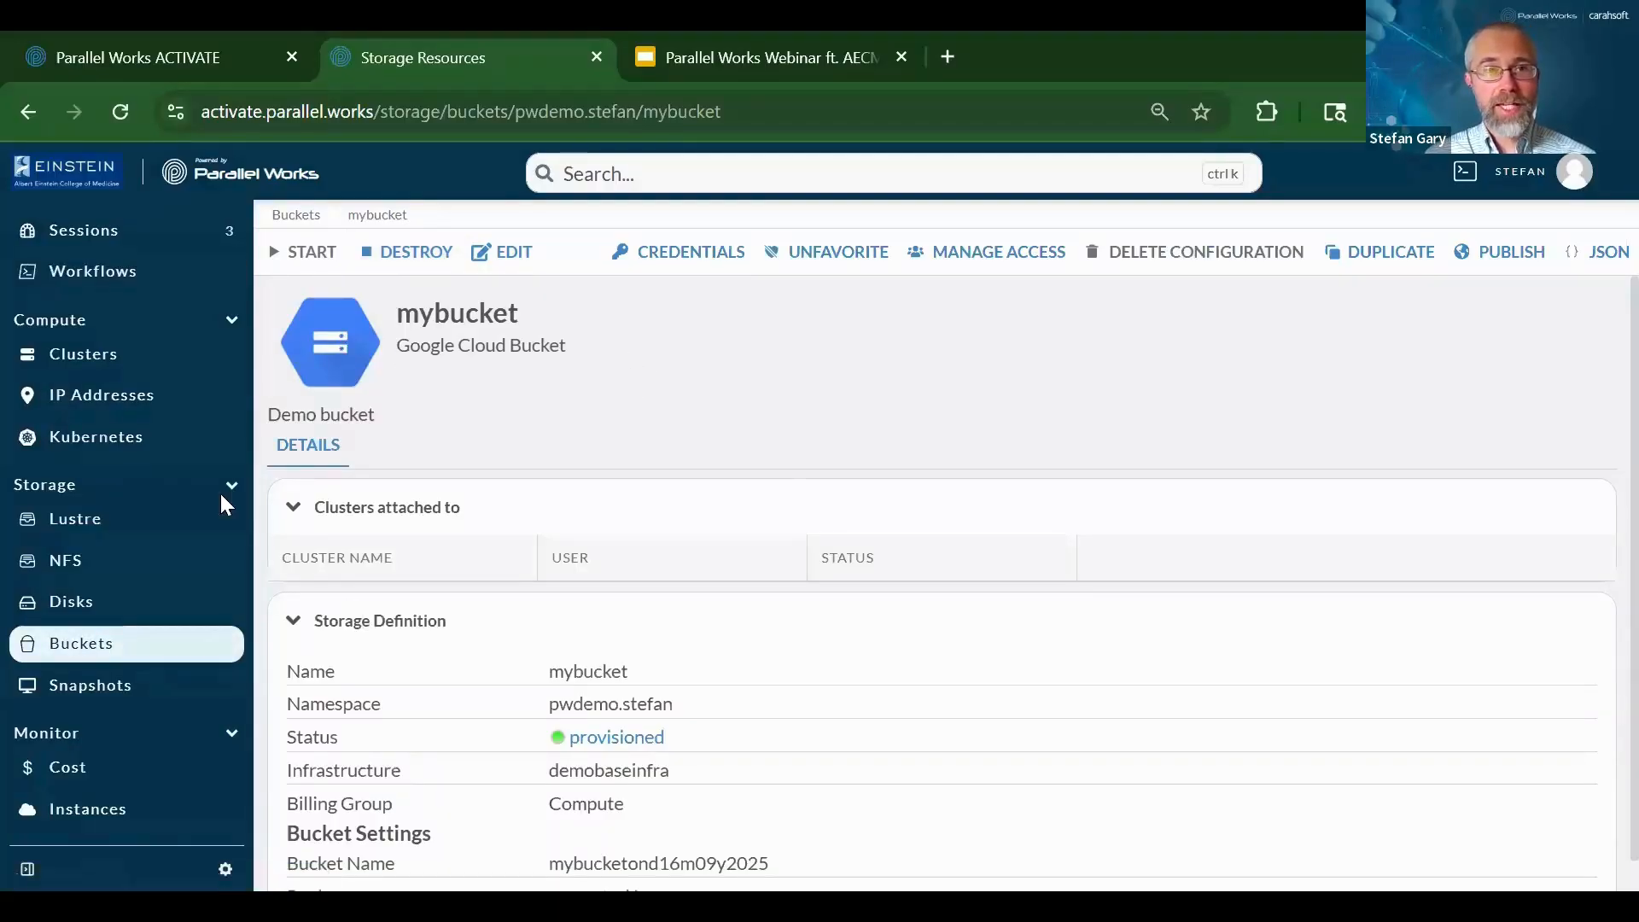
{"action": "scroll", "coordinate": [71, 664], "scroll_direction": "up", "scroll_amount": 3}
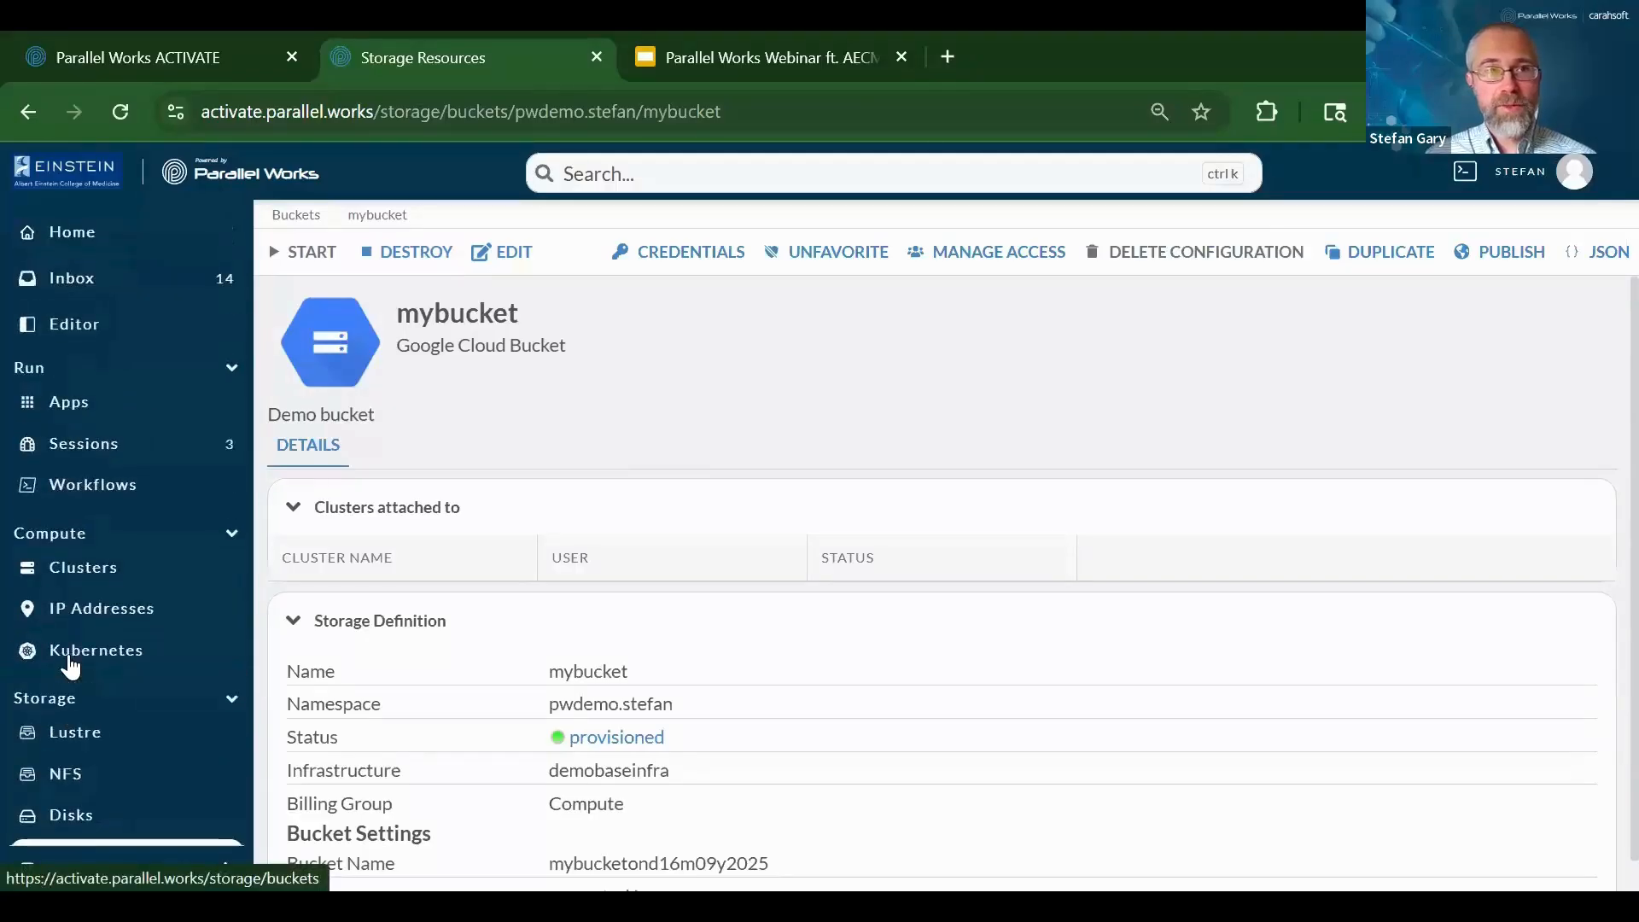
{"action": "left_click", "coordinate": [65, 237]}
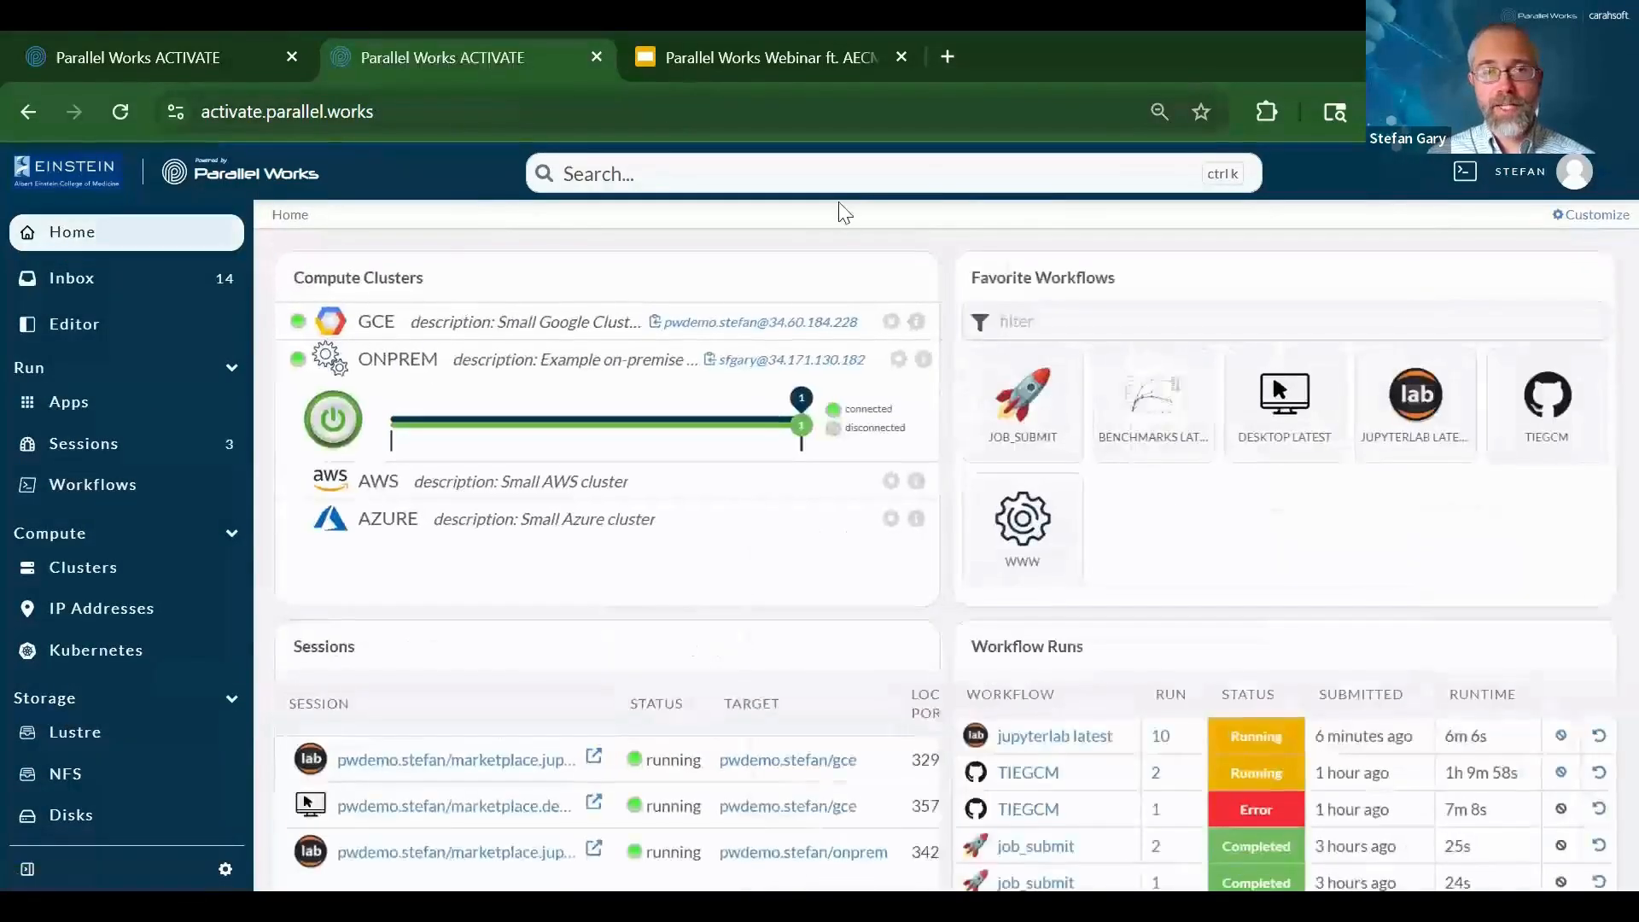
{"action": "scroll", "coordinate": [862, 528], "scroll_direction": "down", "scroll_amount": 5}
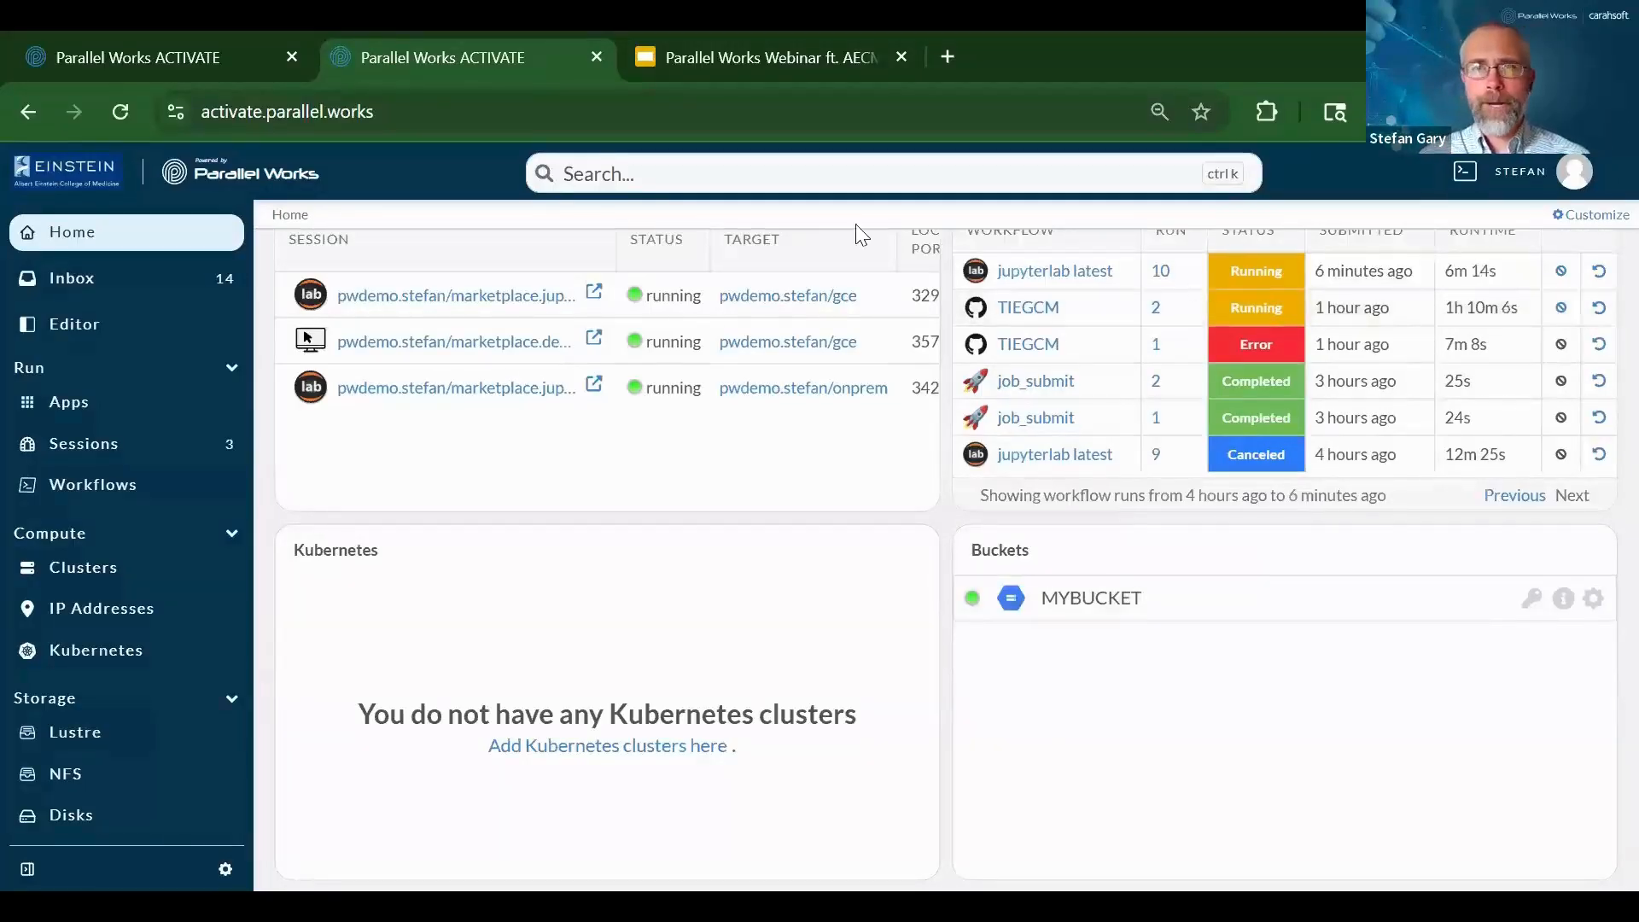
{"action": "left_click", "coordinate": [1532, 600]}
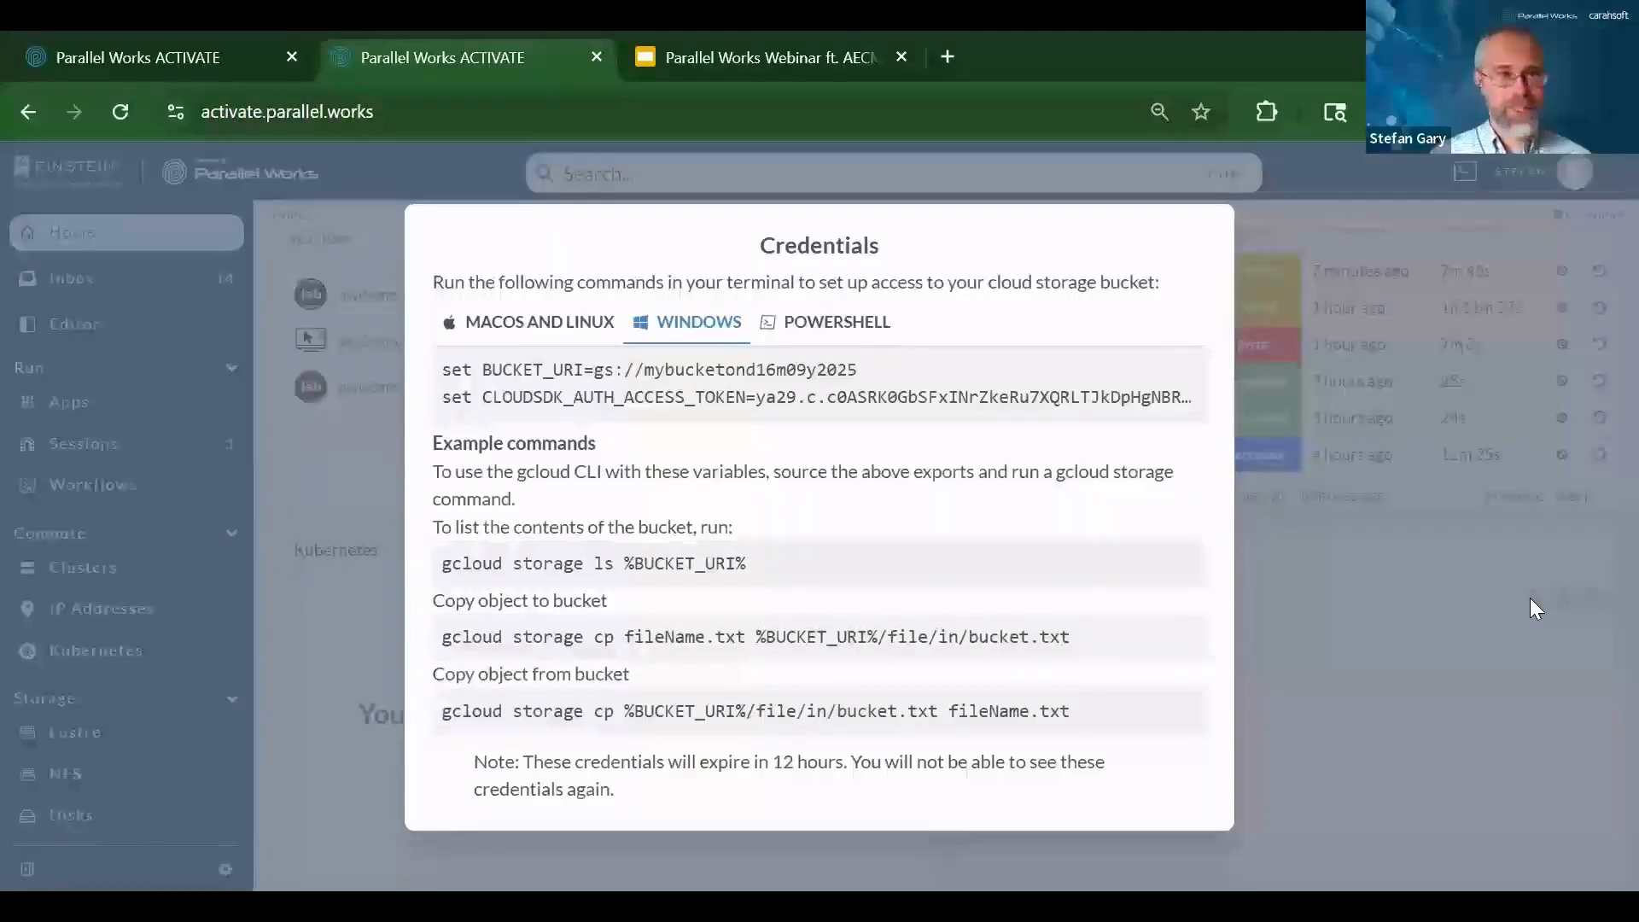
{"action": "left_click", "coordinate": [1457, 675]}
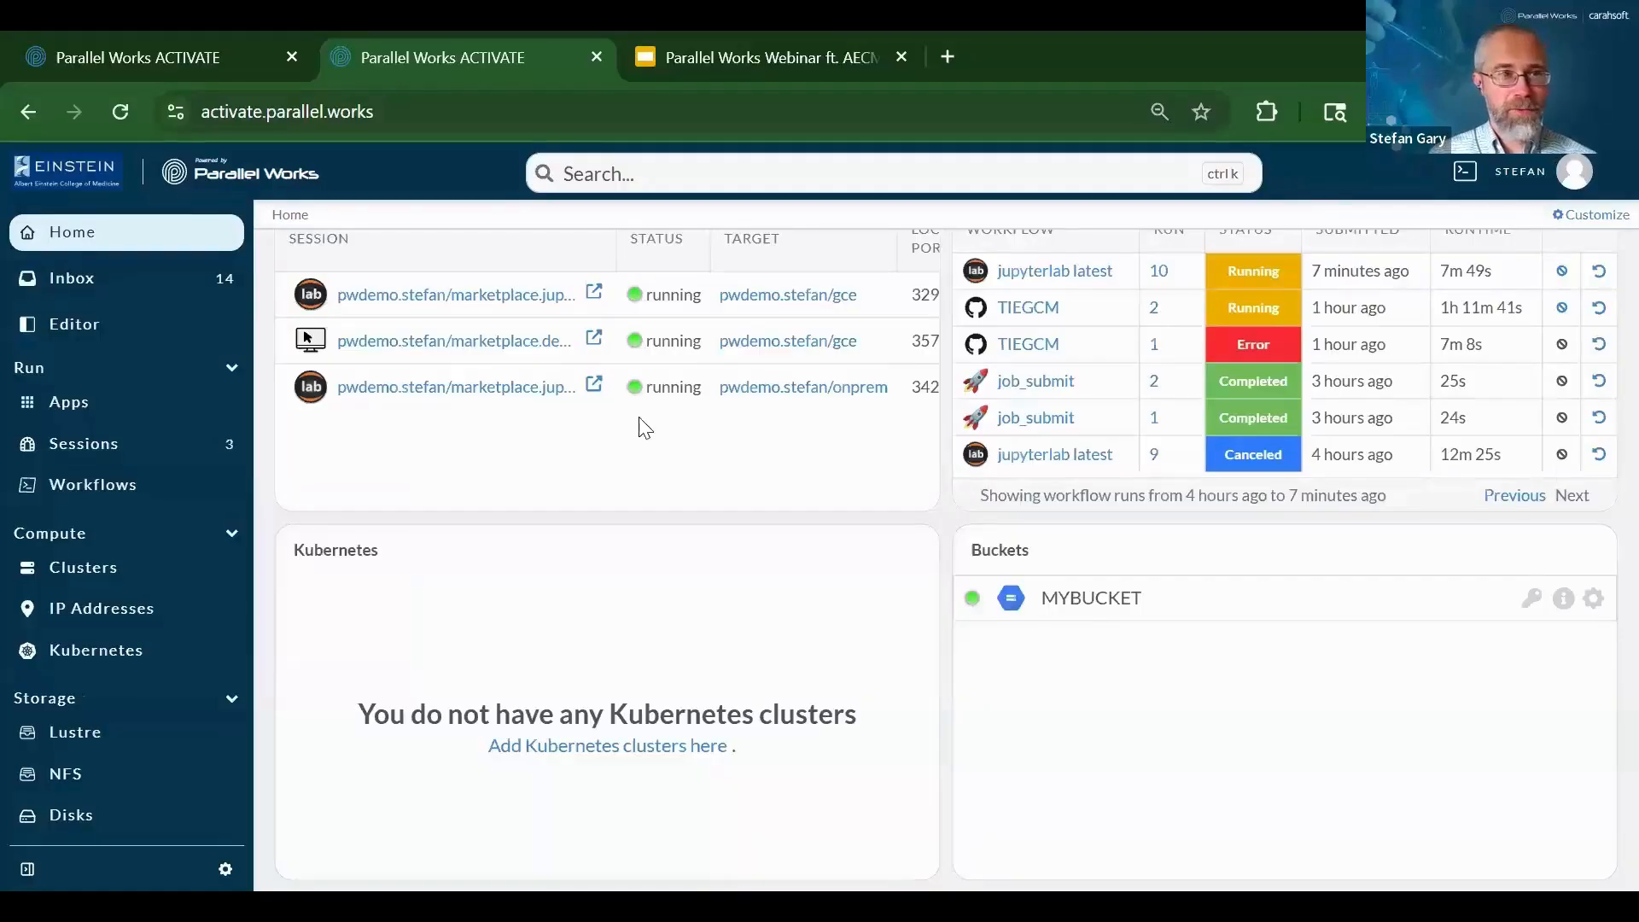
Open the pwdemo organization page, view its users, then its Admin, Compute and userk8s groups
{"action": "scroll", "coordinate": [91, 707], "scroll_direction": "down", "scroll_amount": 4}
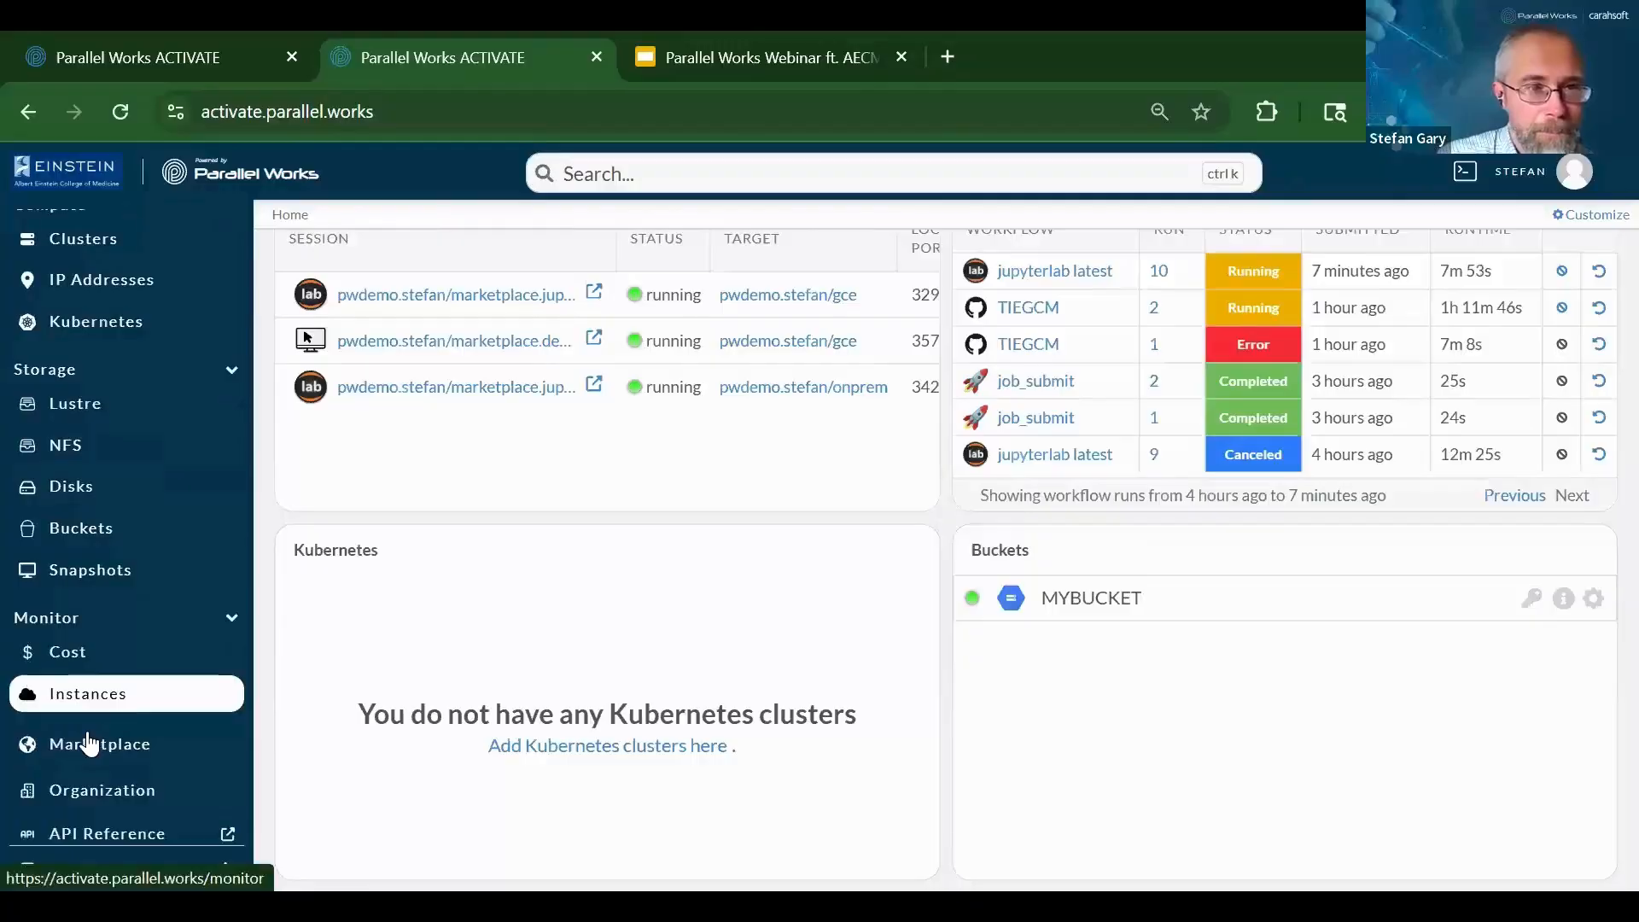
{"action": "left_click", "coordinate": [101, 790]}
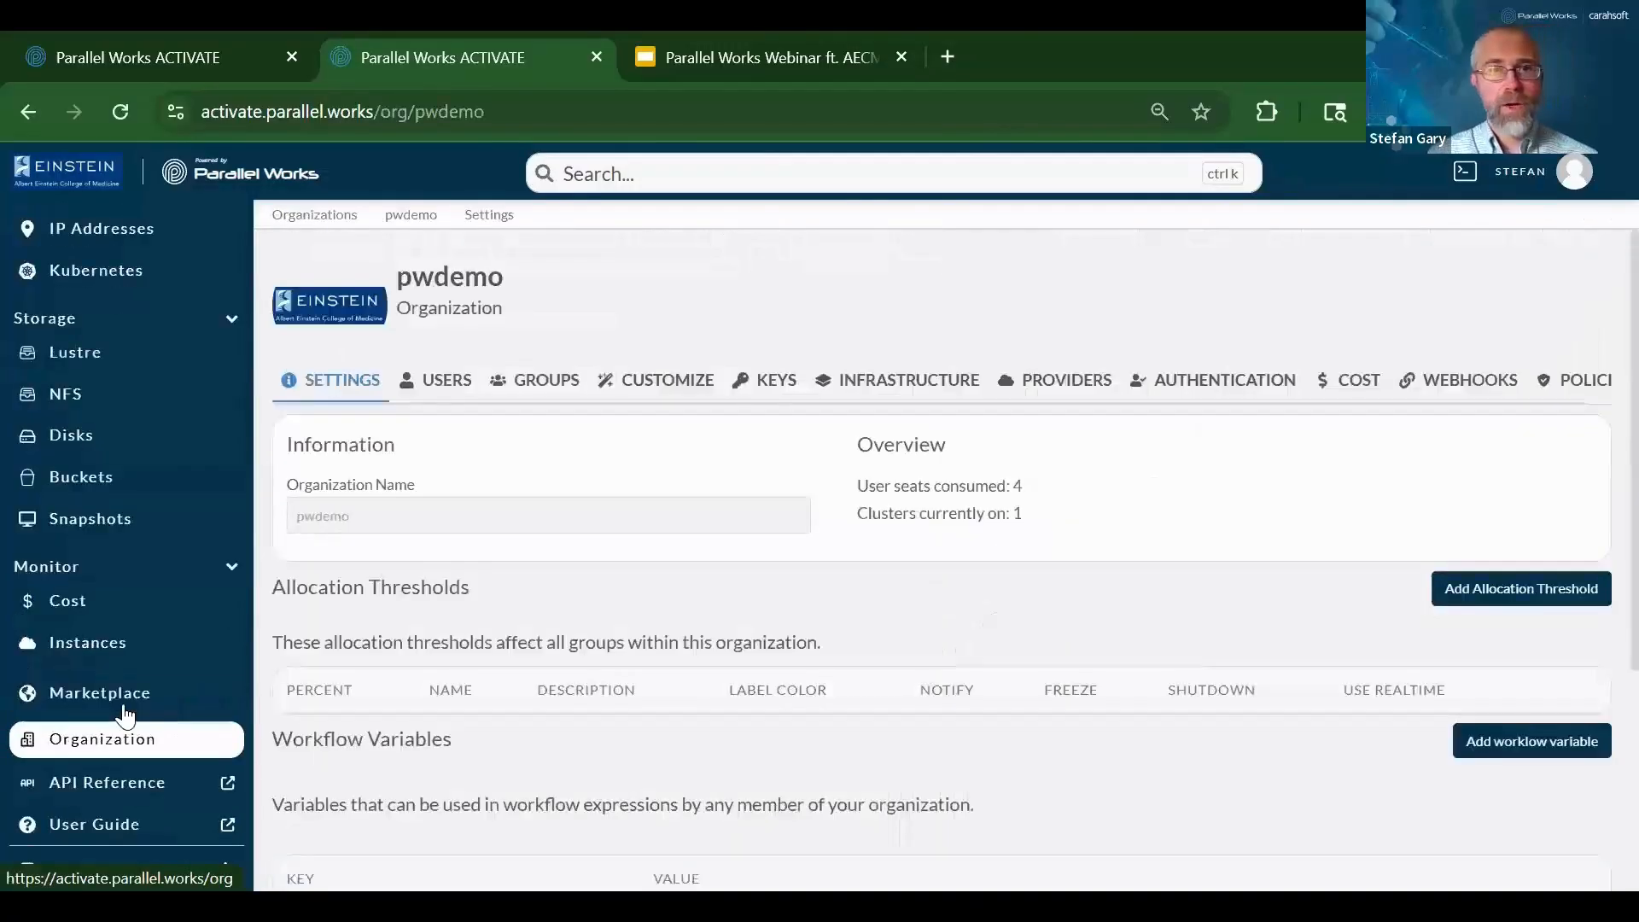
{"action": "left_click", "coordinate": [447, 391]}
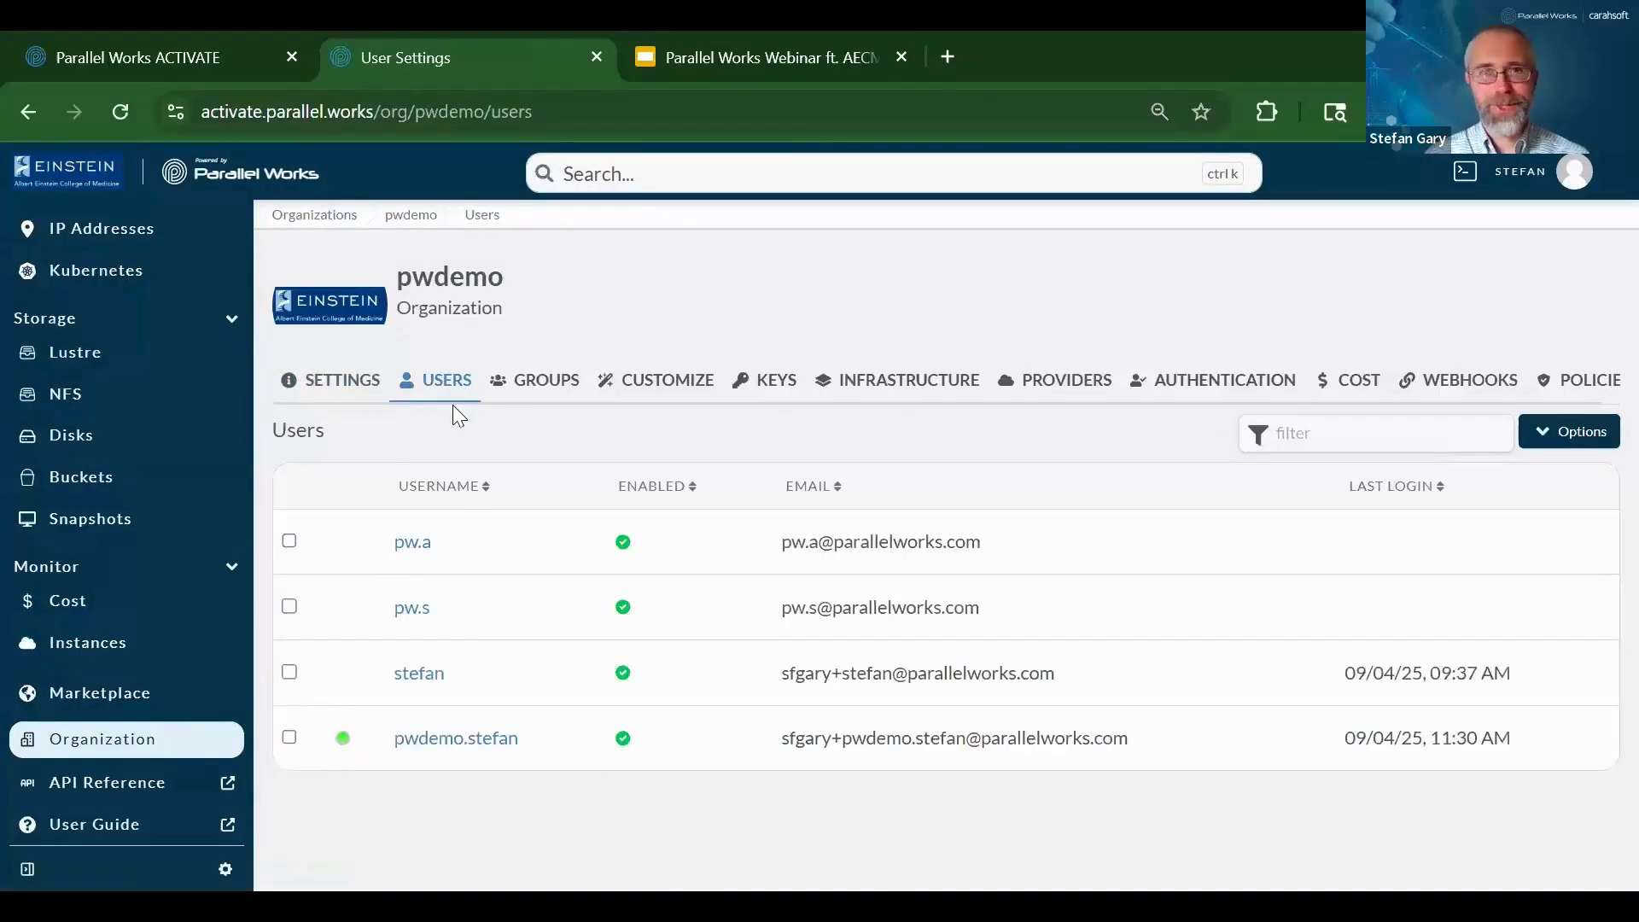
{"action": "left_click", "coordinate": [531, 397]}
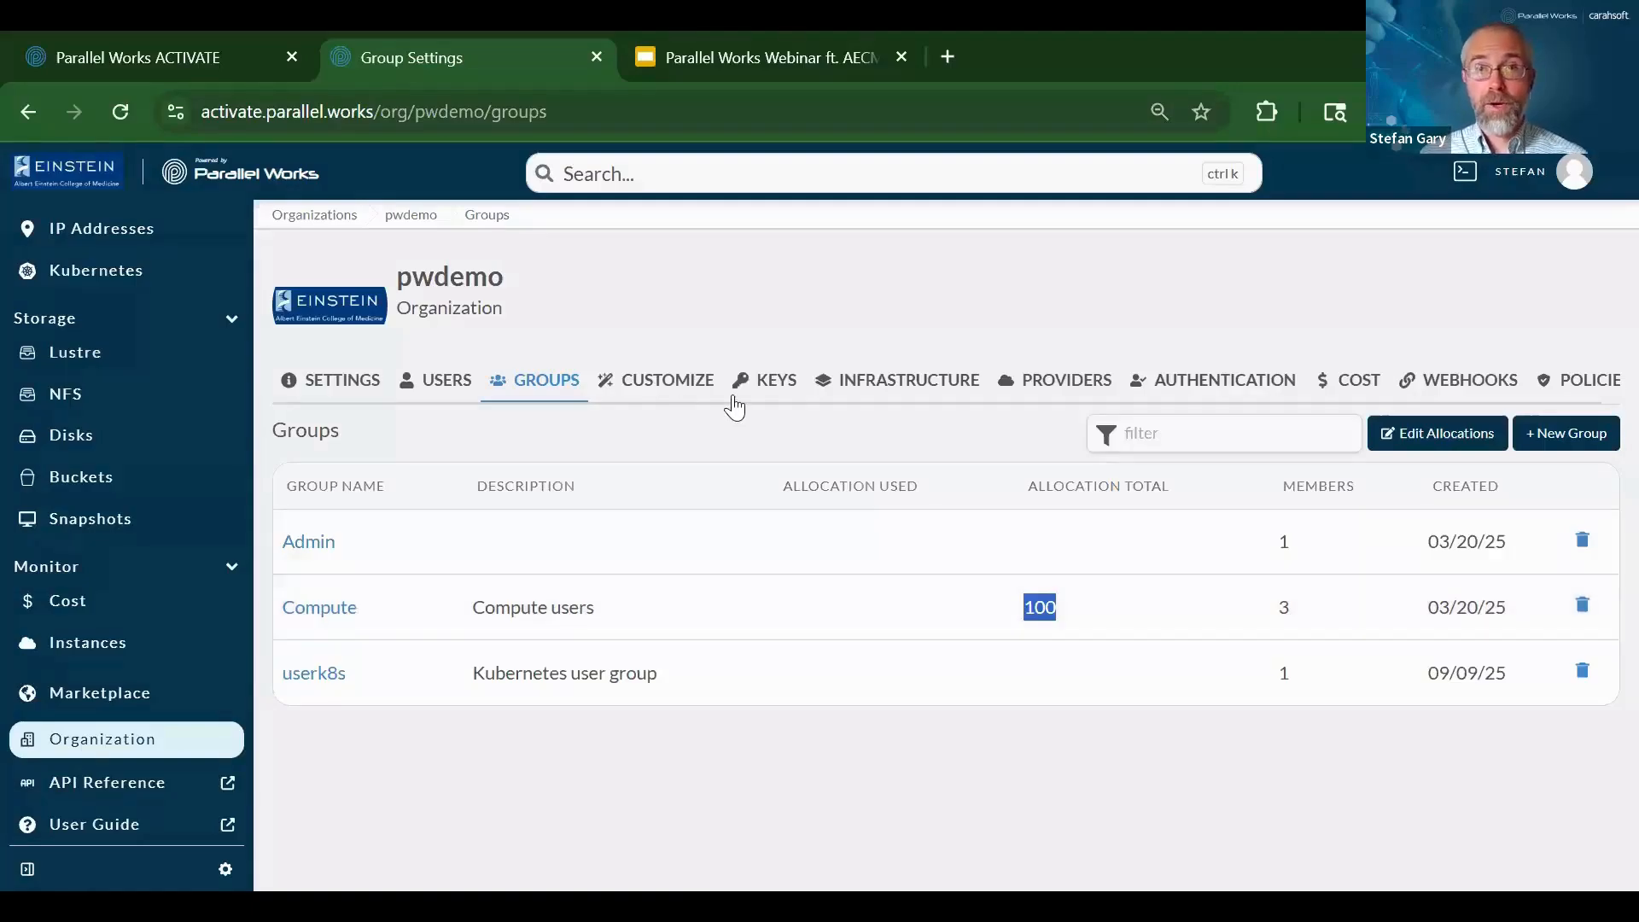
View the organization's Demonstration gcp-vault key, then go to the Cost page
{"action": "left_click", "coordinate": [777, 393]}
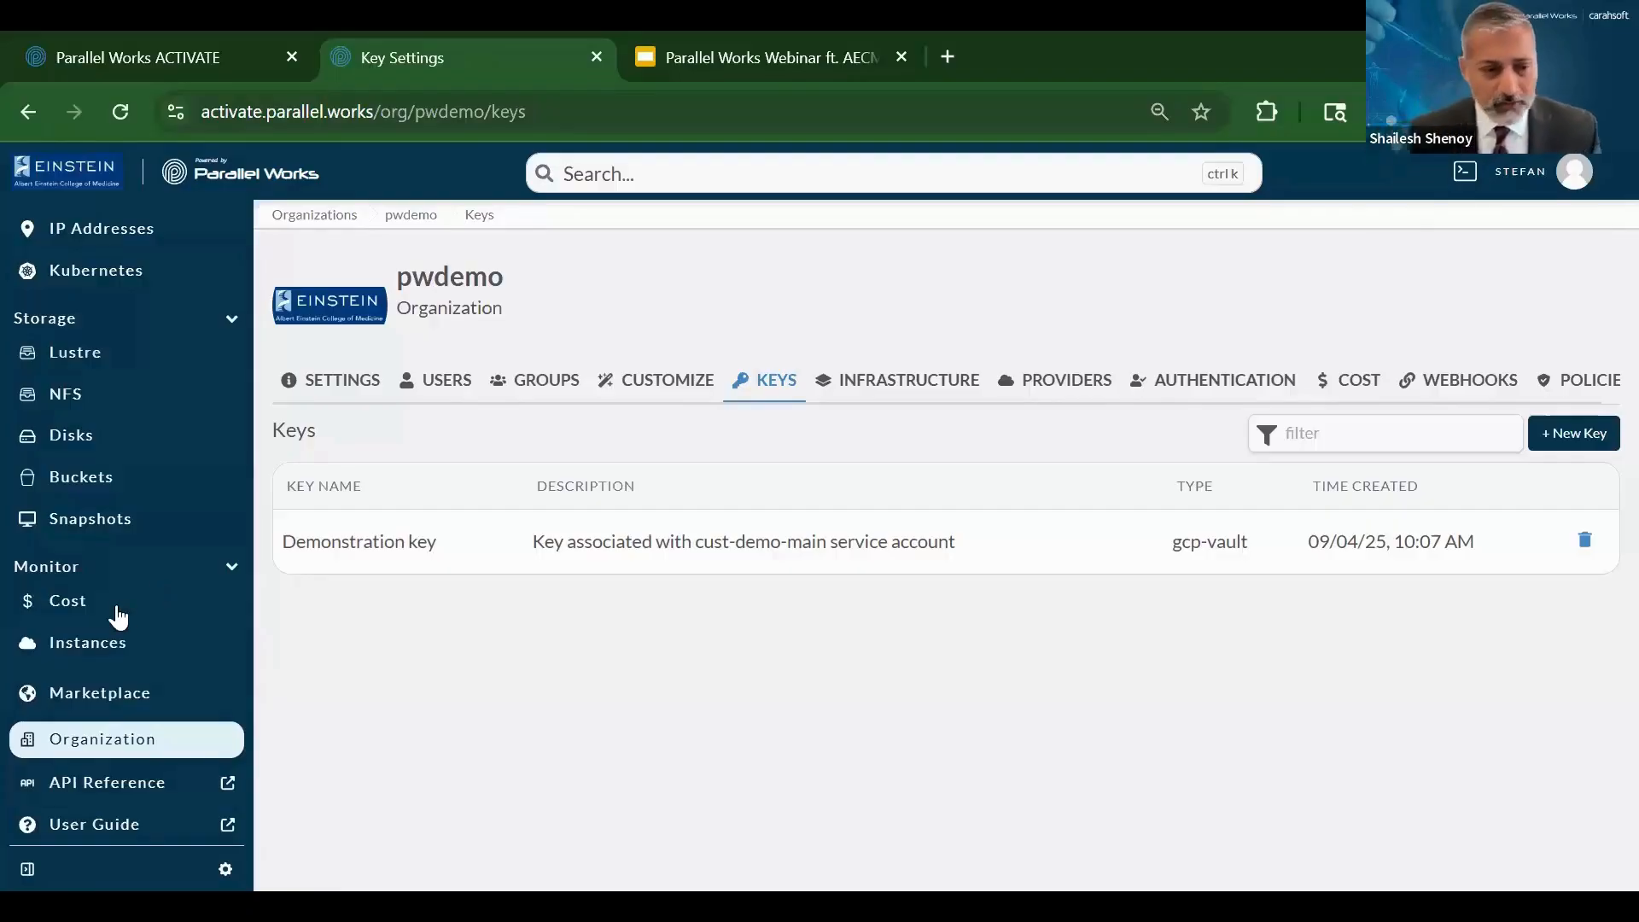
{"action": "left_click", "coordinate": [66, 615]}
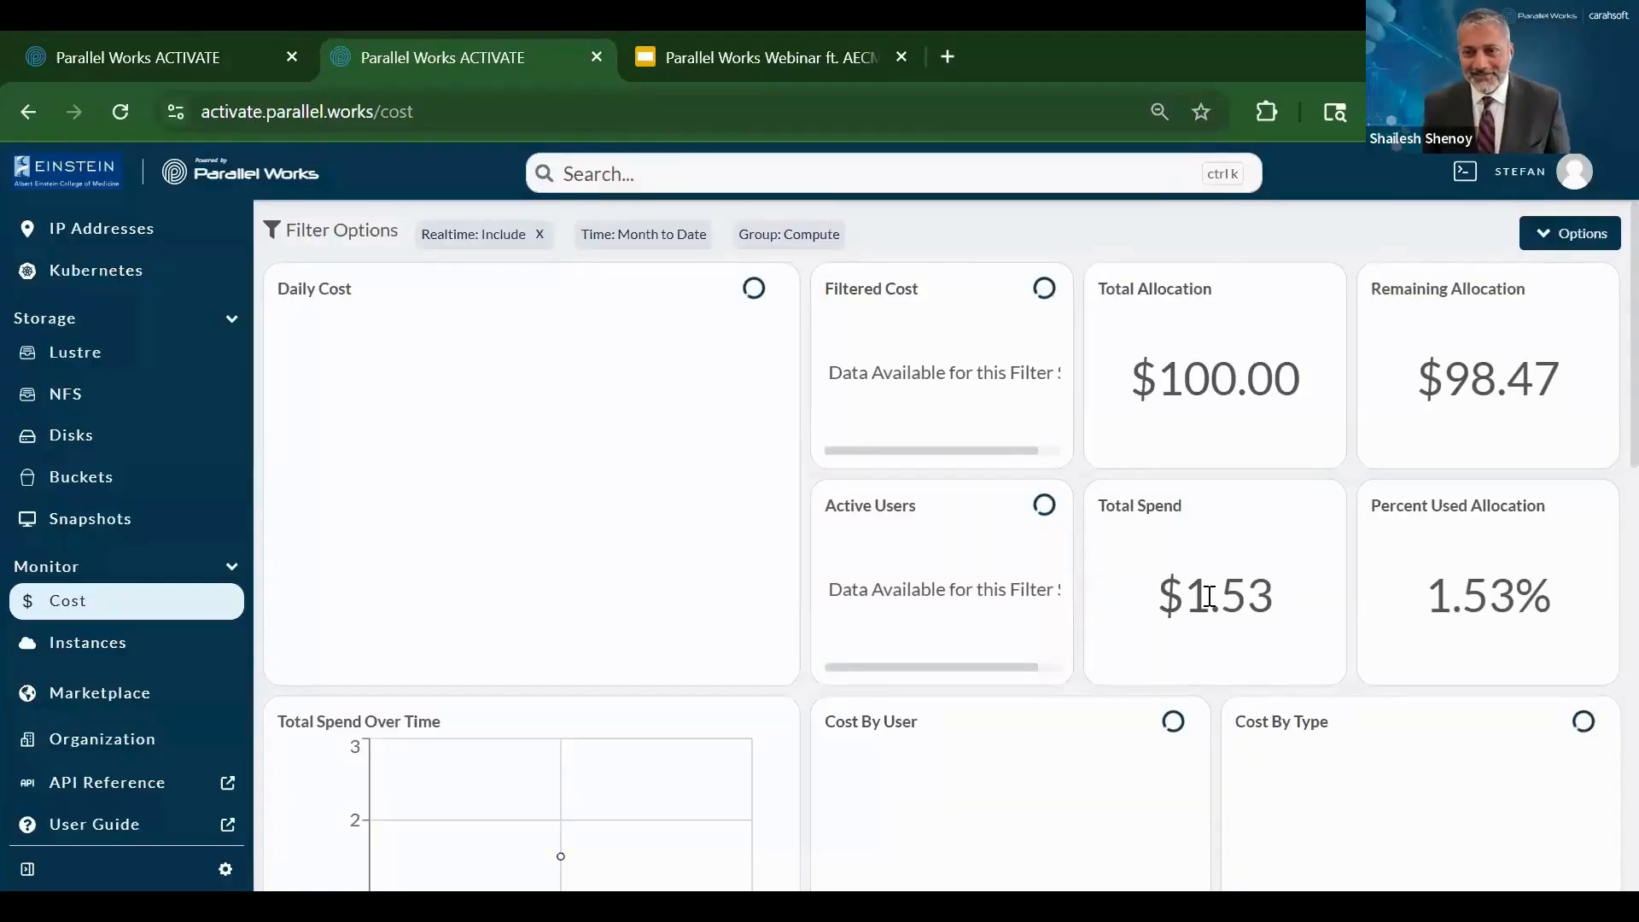
Scroll down the cost dashboard to the charts showing $1.55 filtered cost, all for Compute
{"action": "scroll", "coordinate": [1208, 595], "scroll_direction": "down", "scroll_amount": 1}
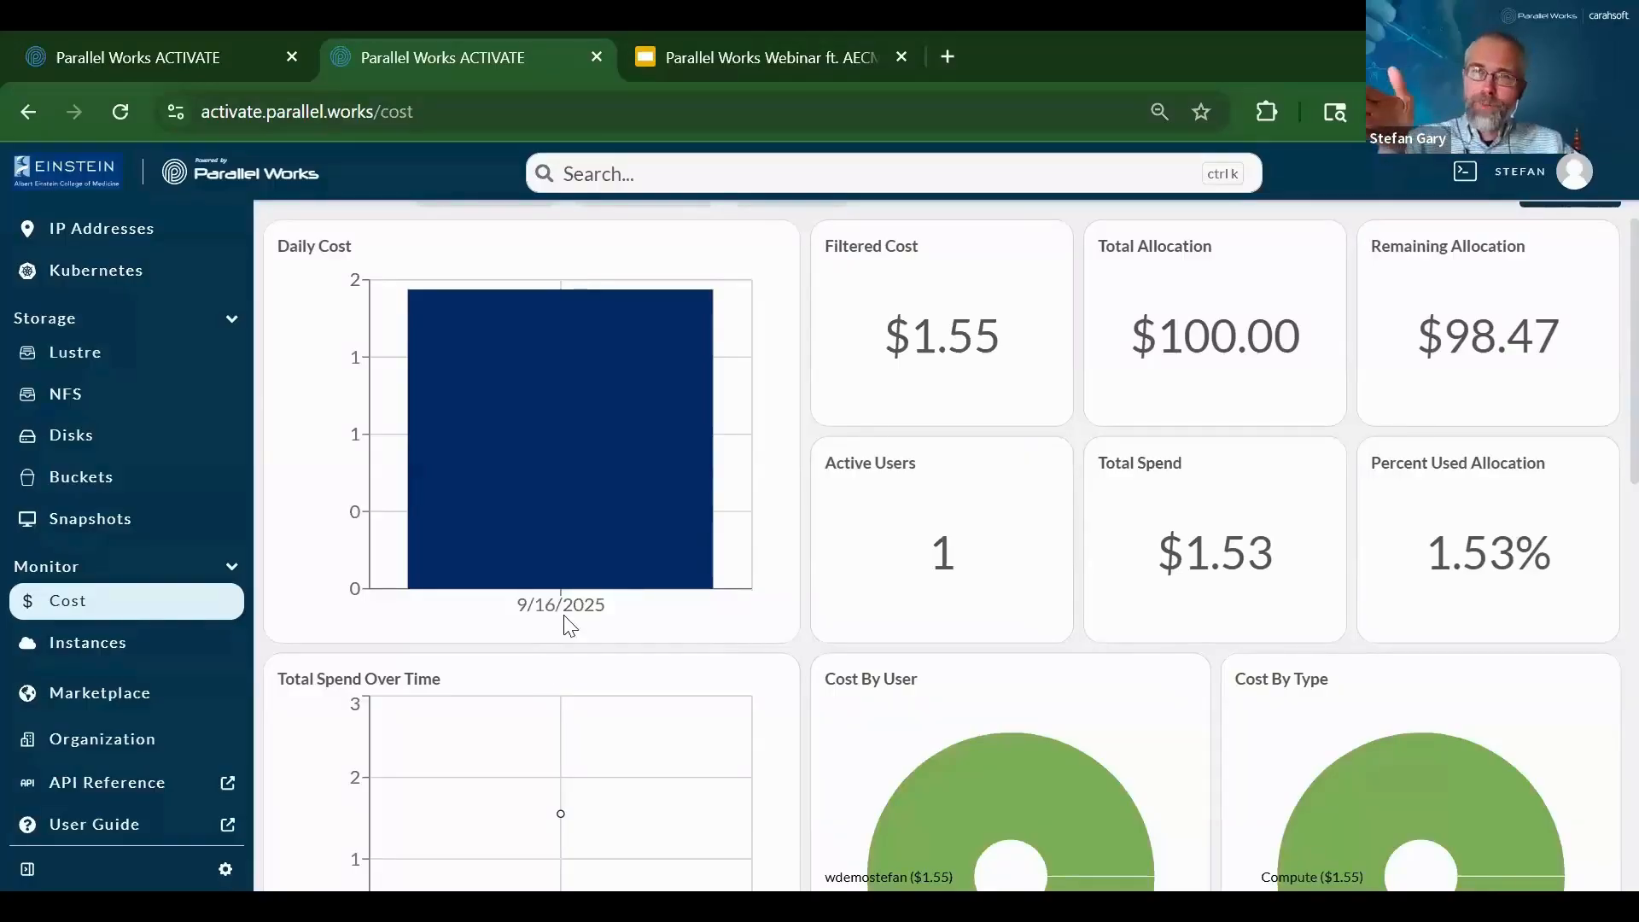
{"action": "scroll", "coordinate": [572, 636], "scroll_direction": "down", "scroll_amount": 2}
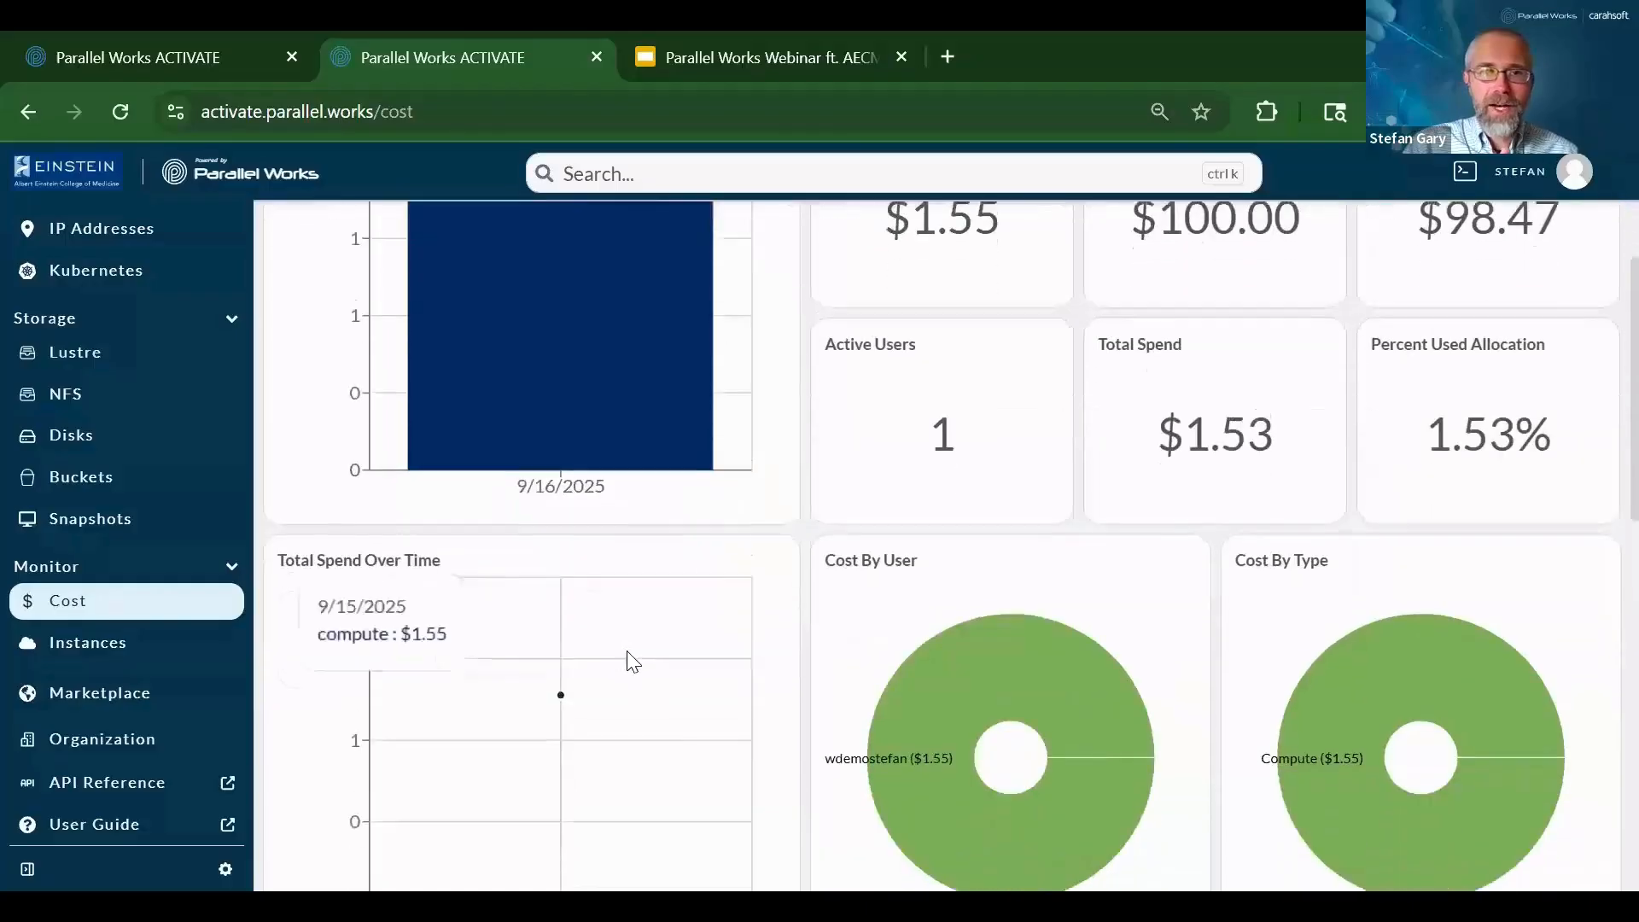